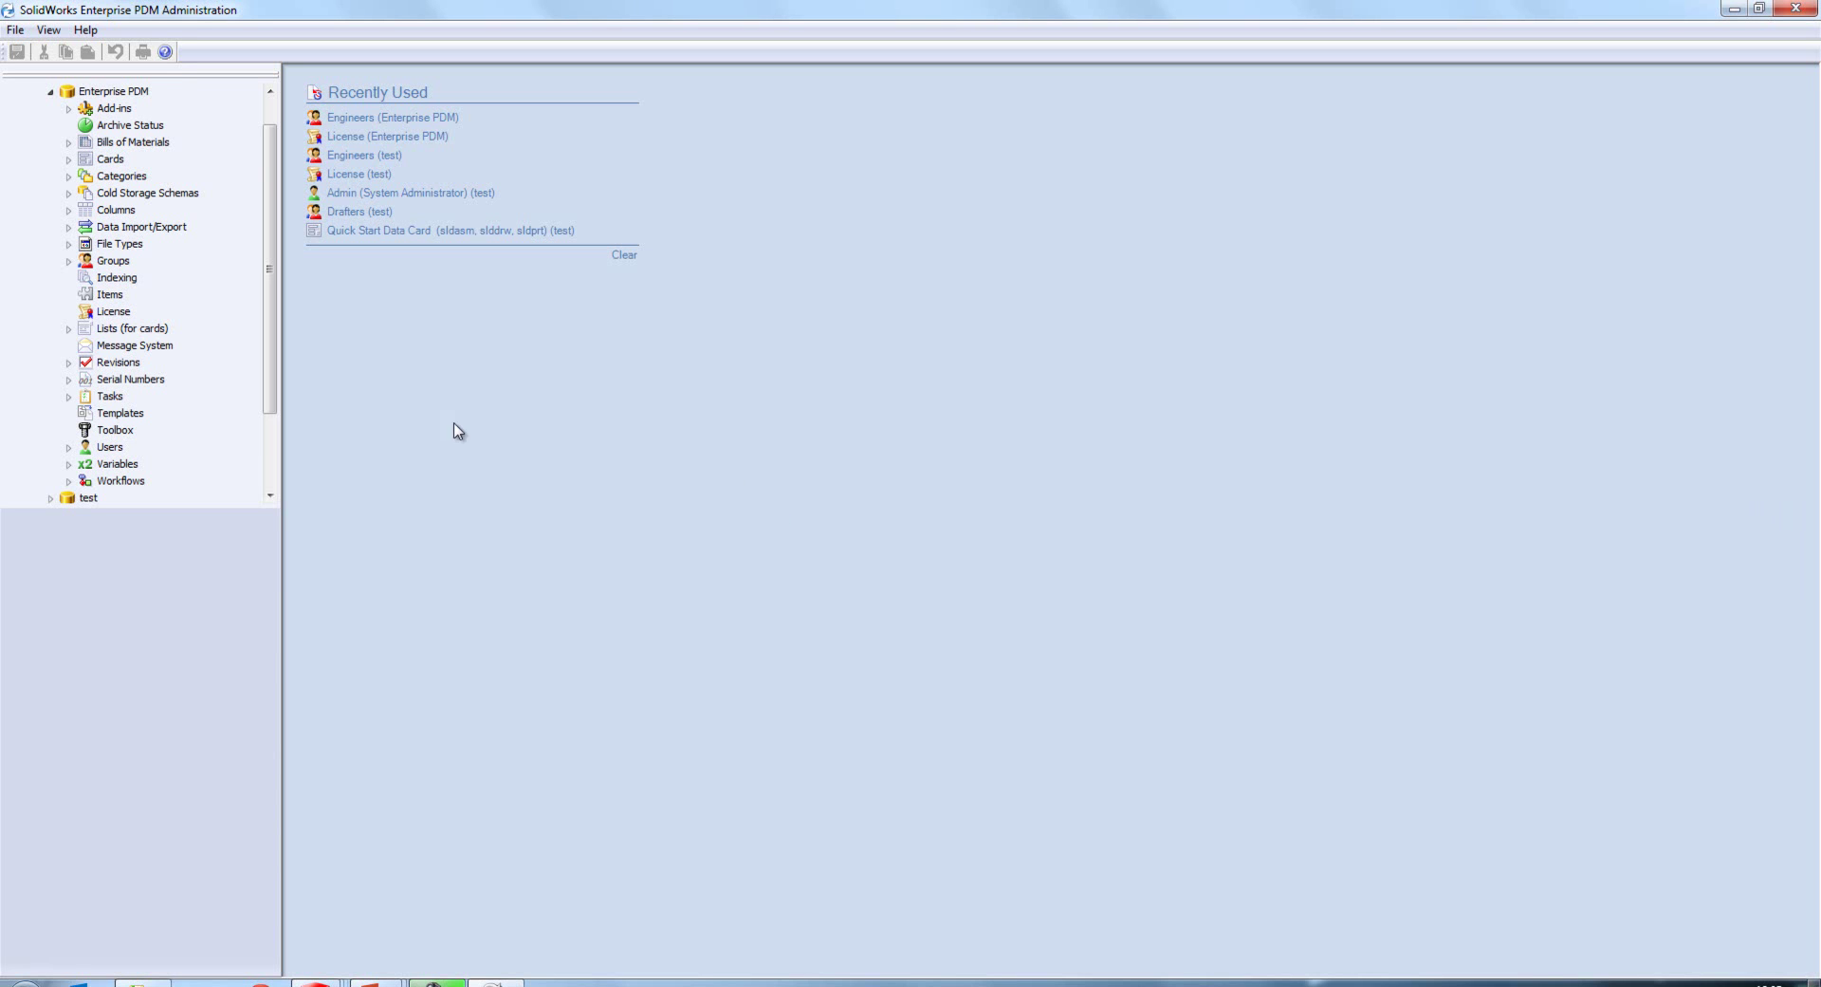
Expand the vault's Groups and Users branches and select the Engineers group
left_click(69, 262)
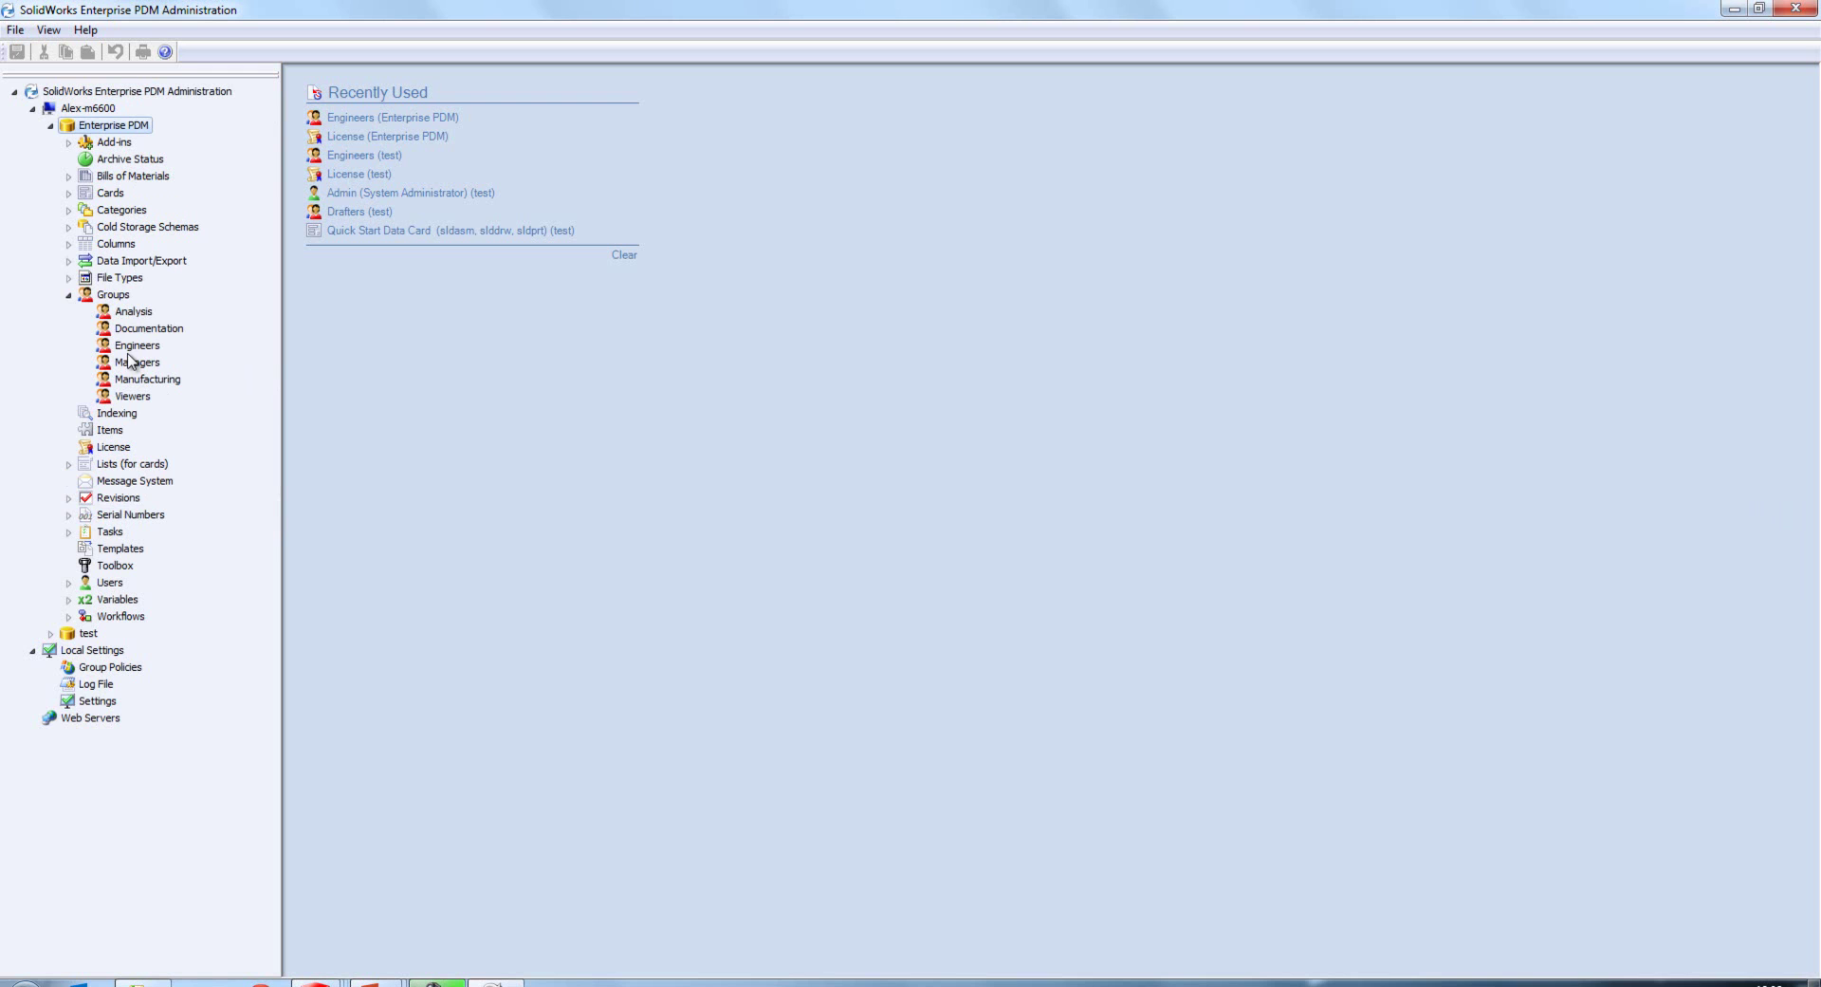
left_click(68, 582)
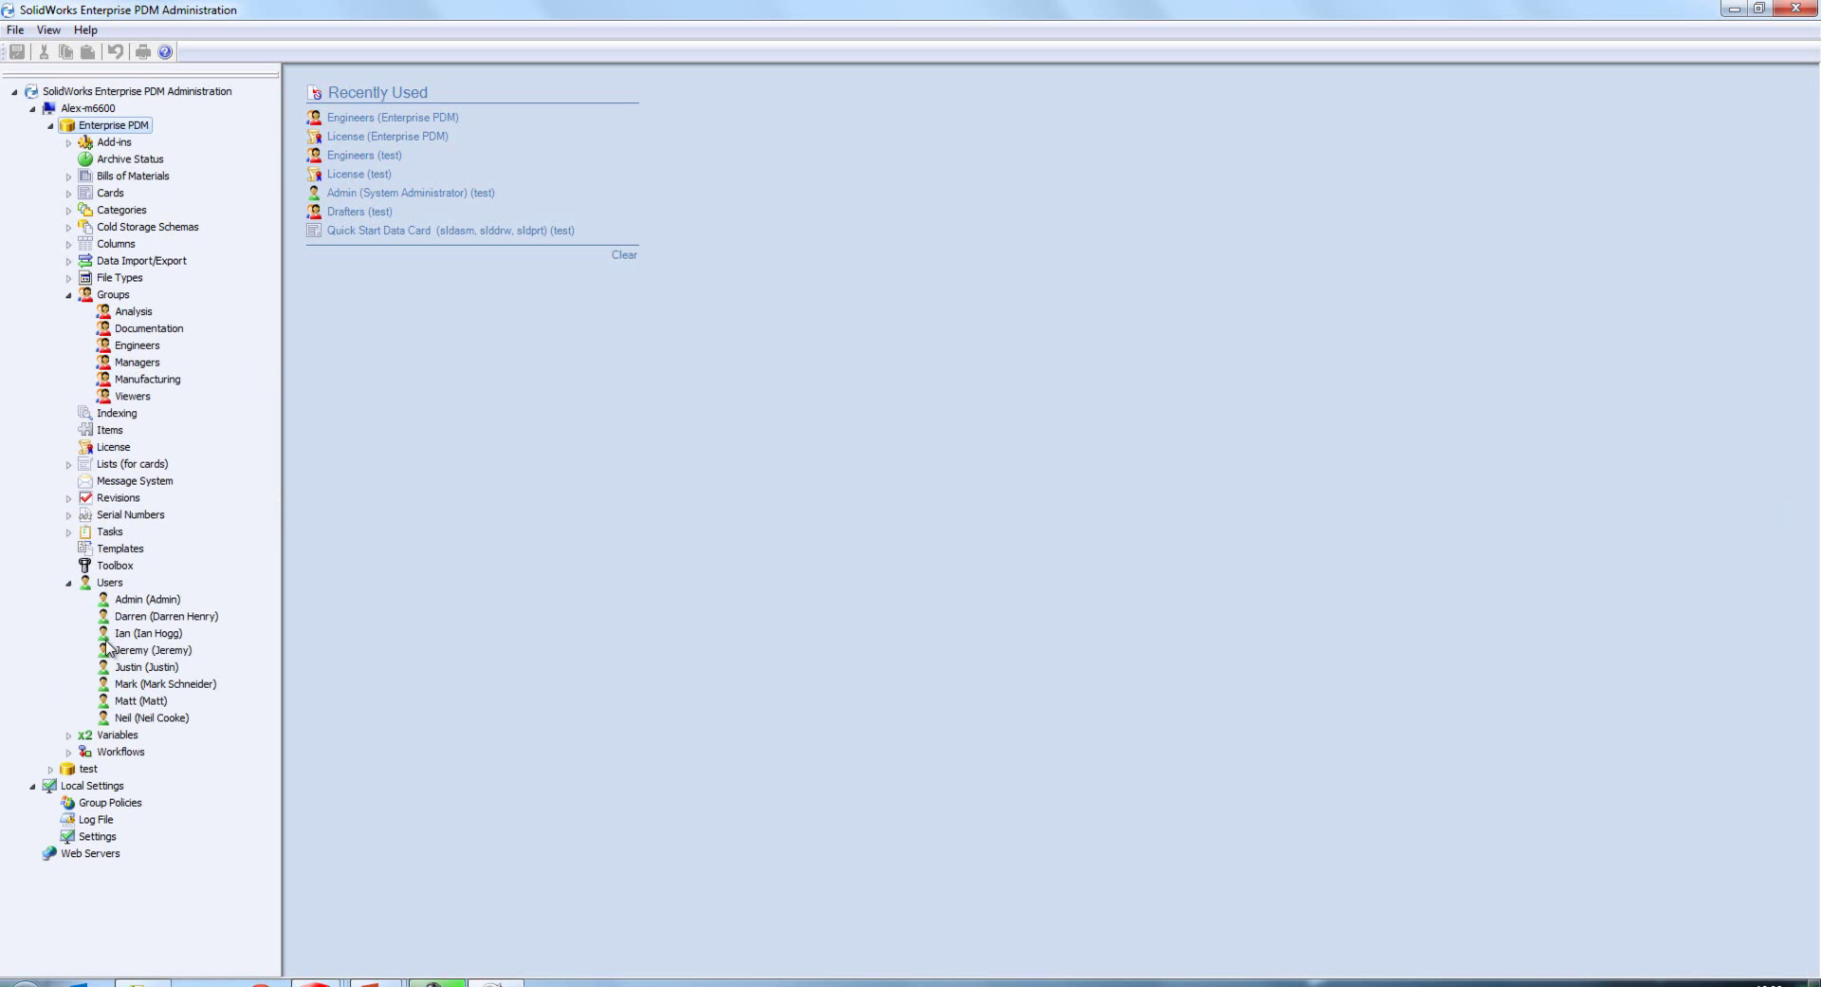
left_click(138, 347)
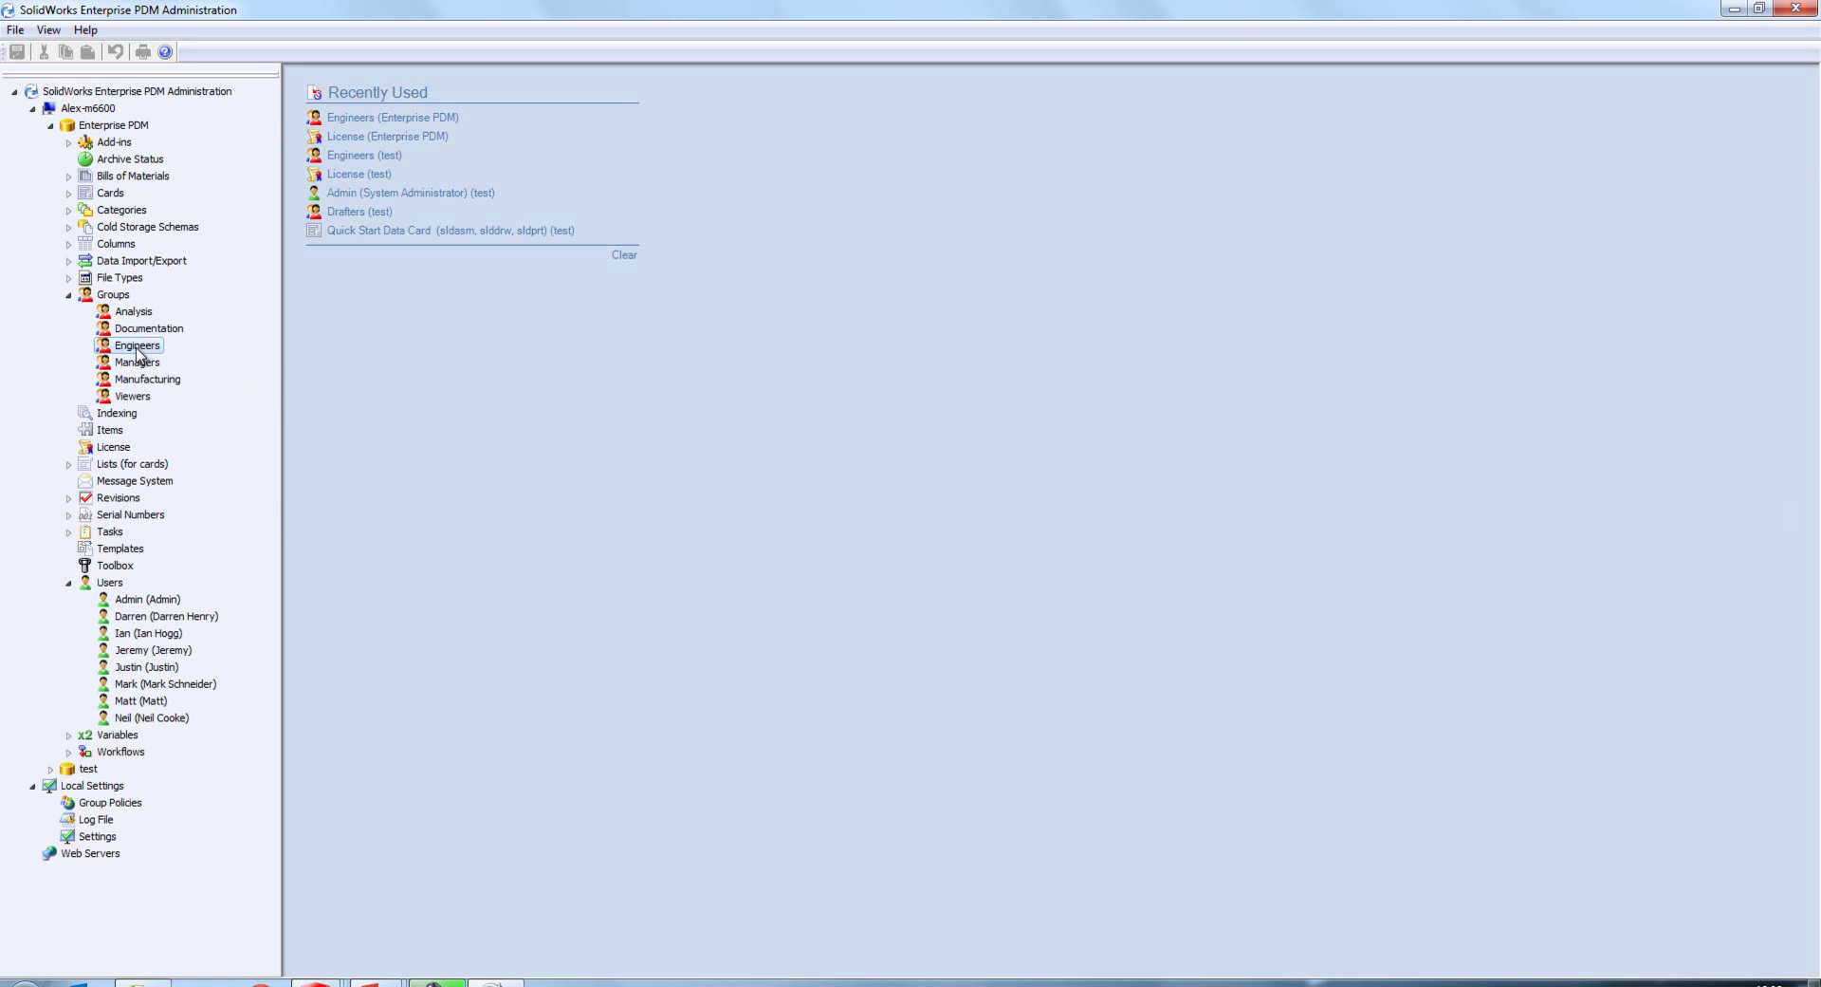
Show the Engineers group's cache options and select the Libraries folder in the cache tree
double_click(138, 347)
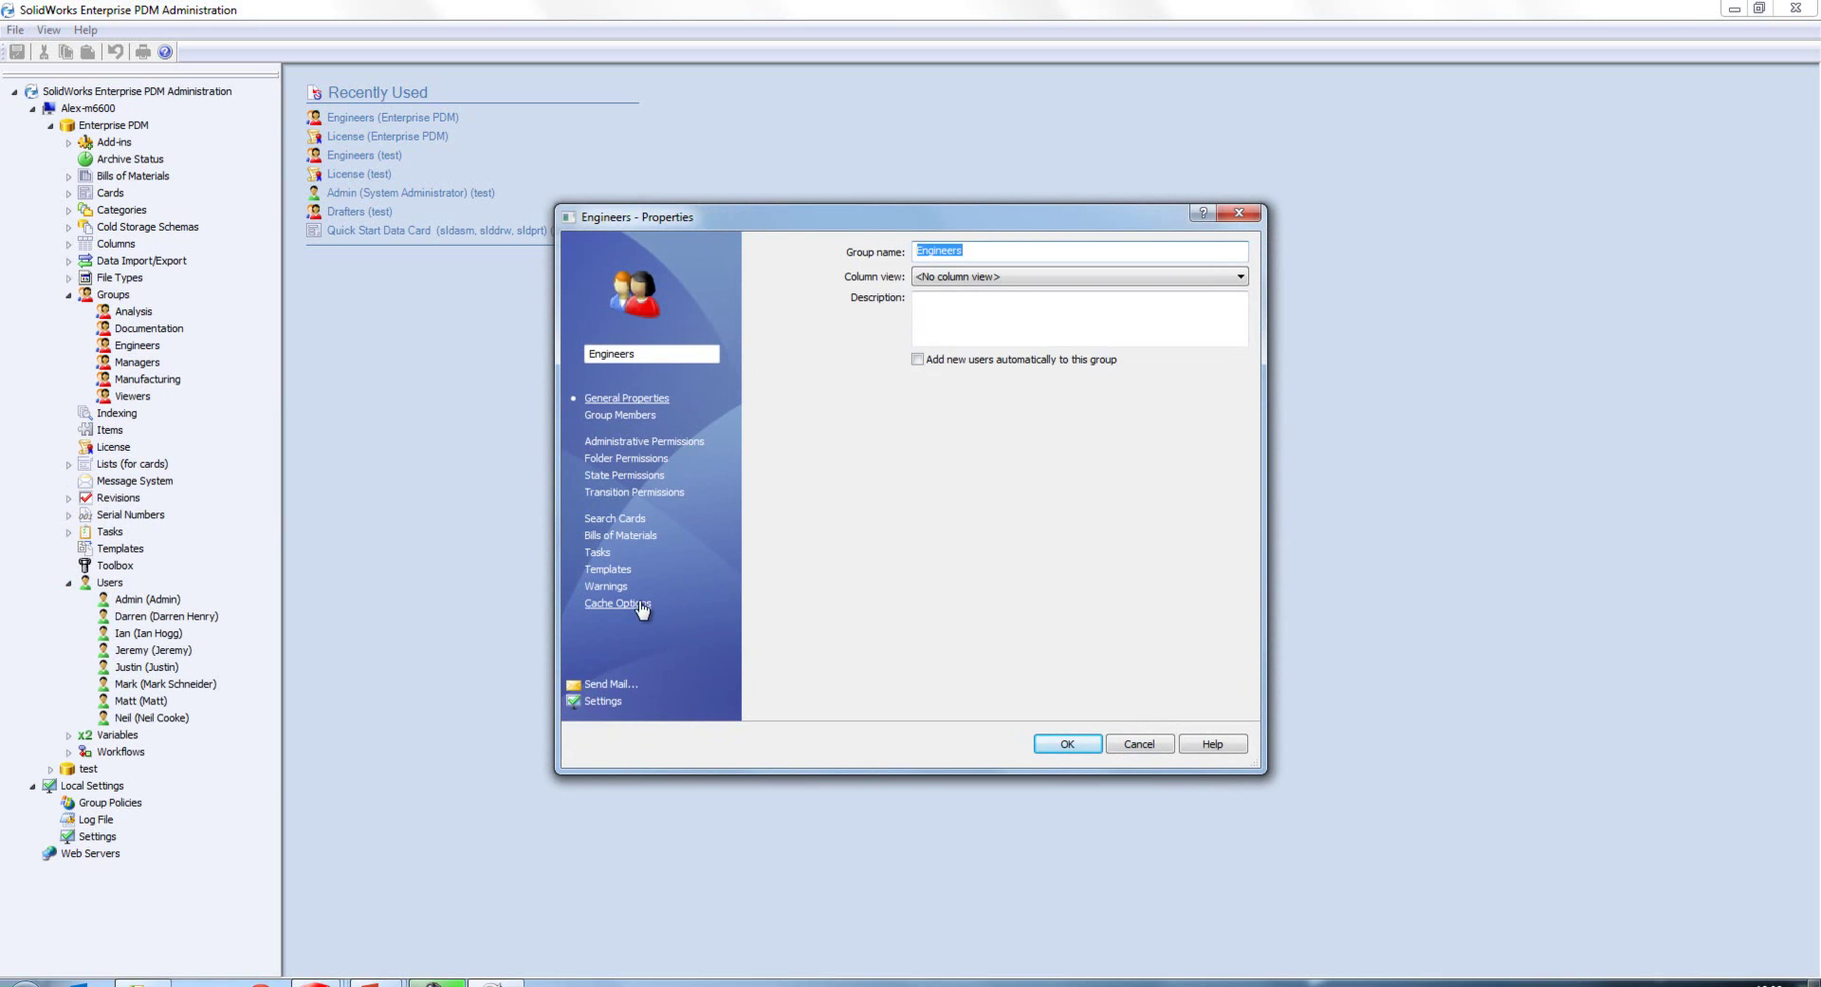
left_click(637, 603)
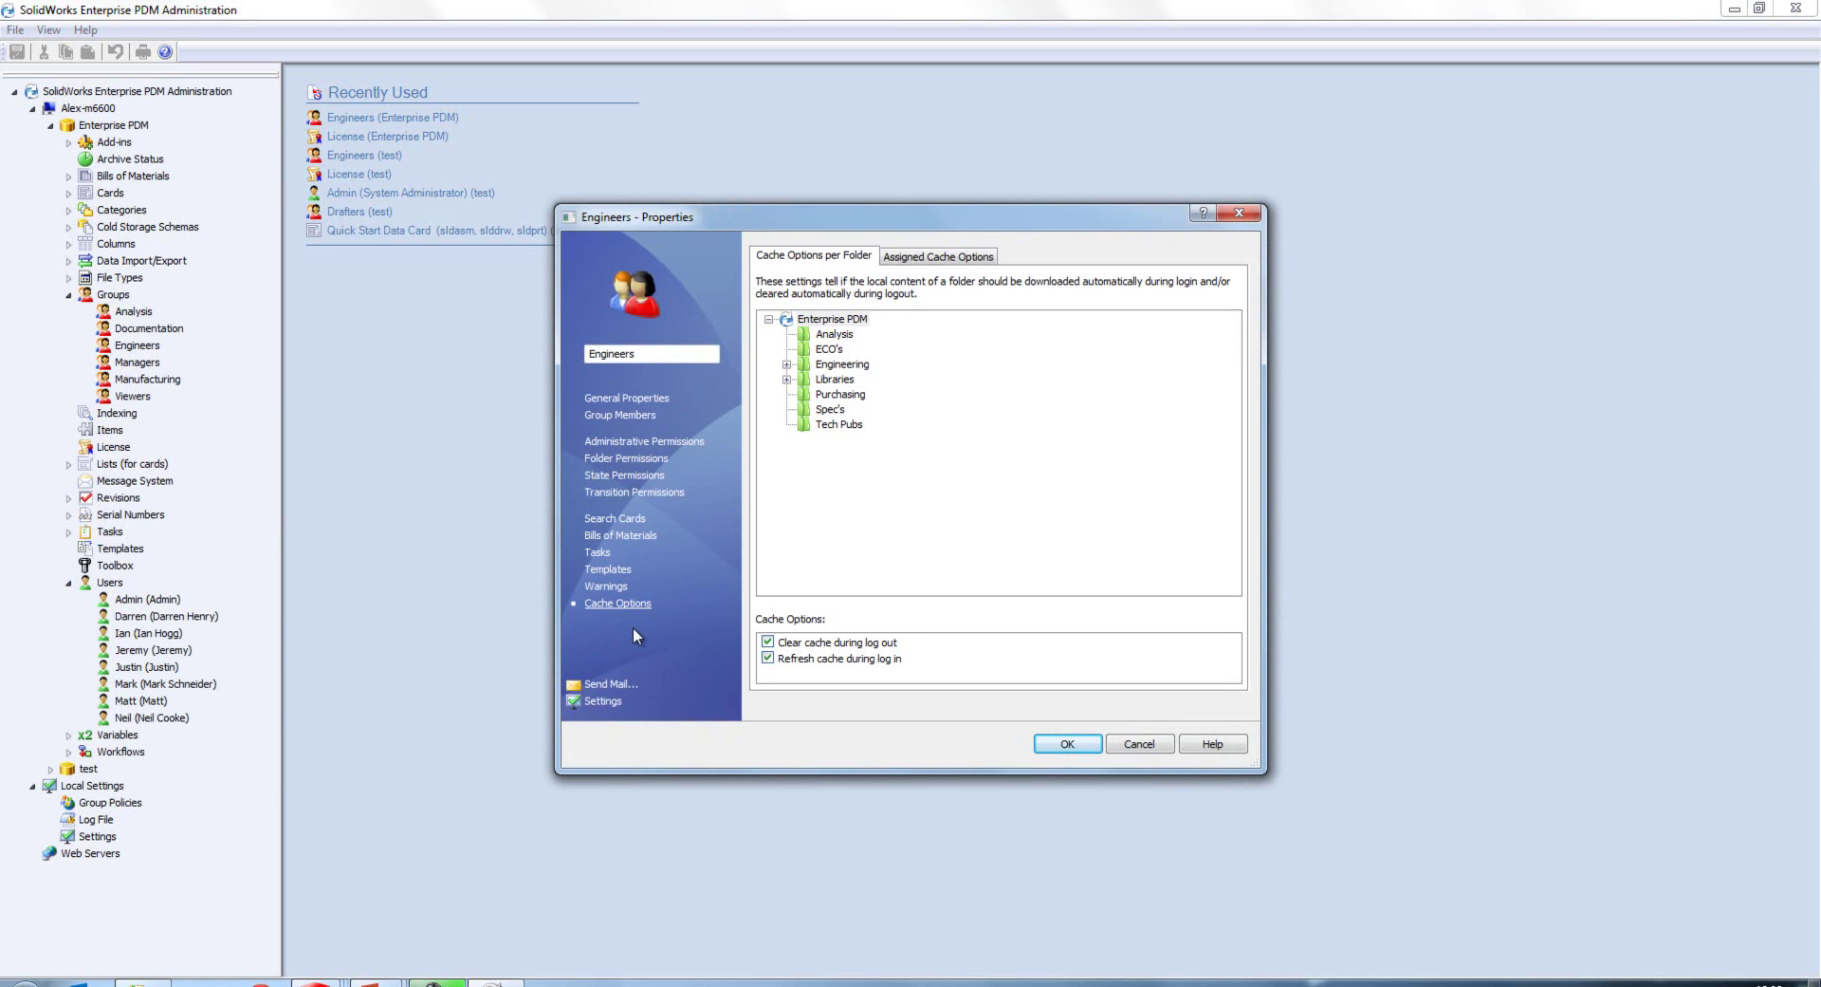
left_click(835, 381)
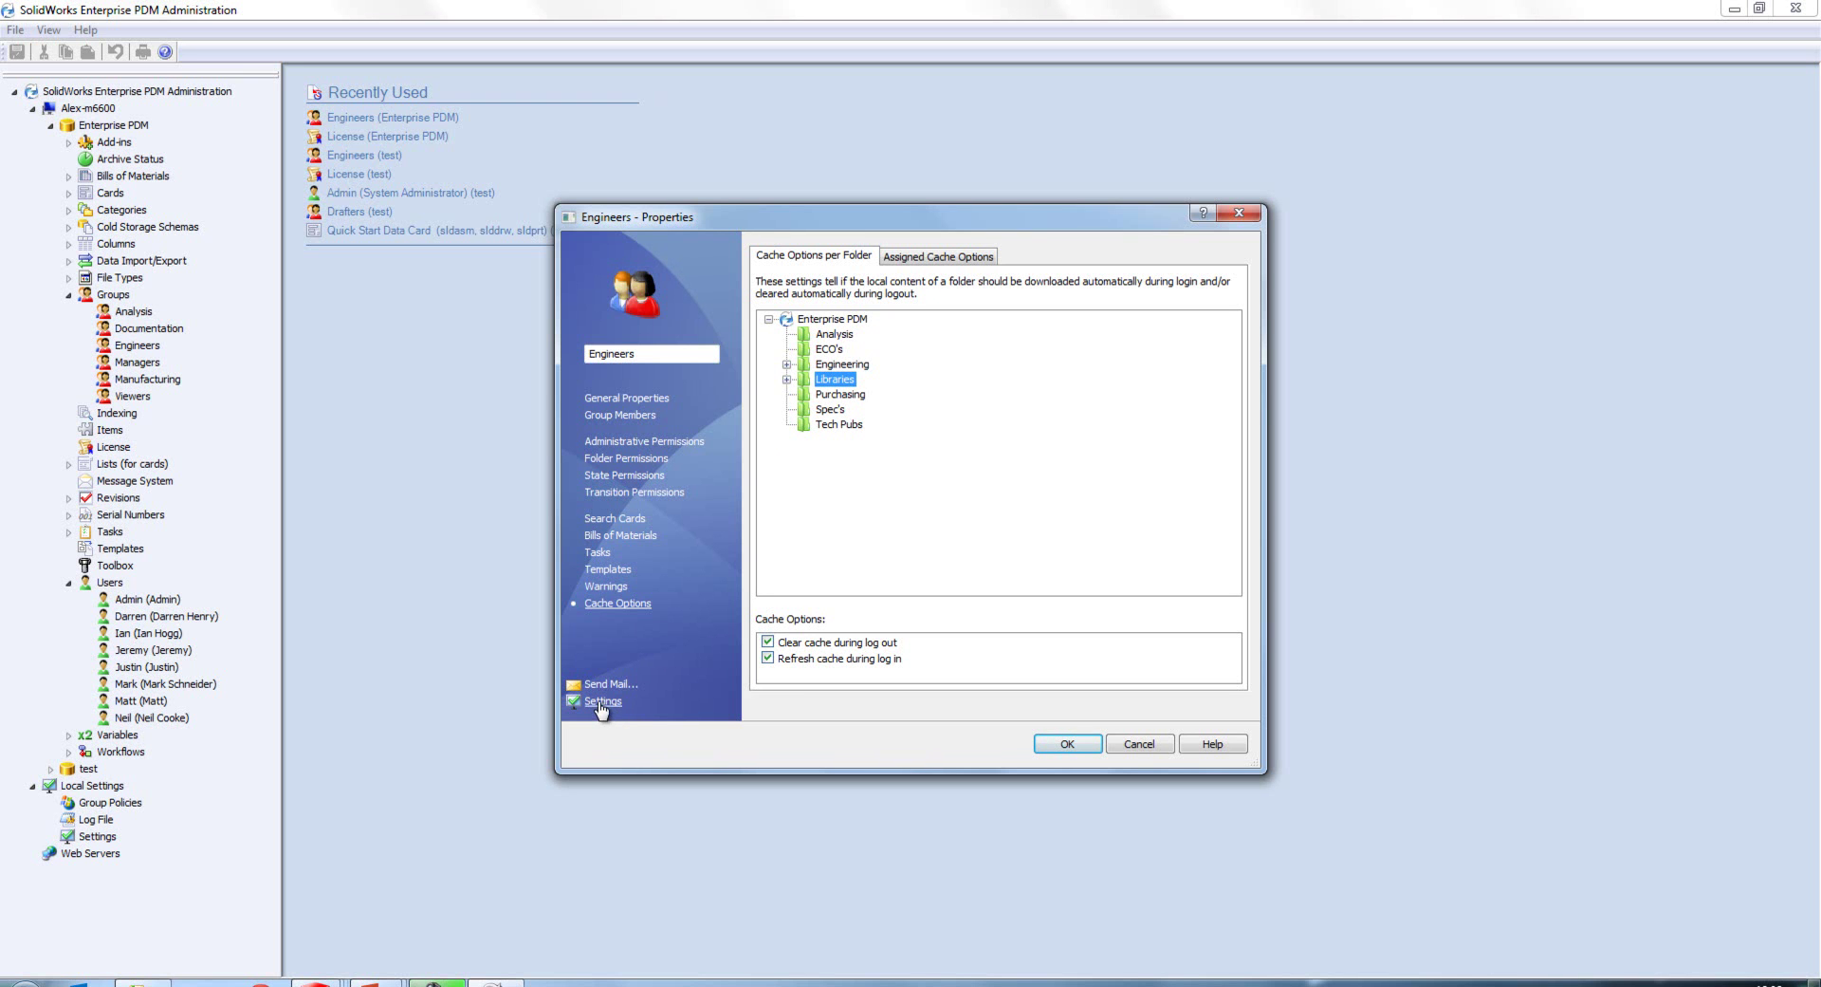
left_click(604, 702)
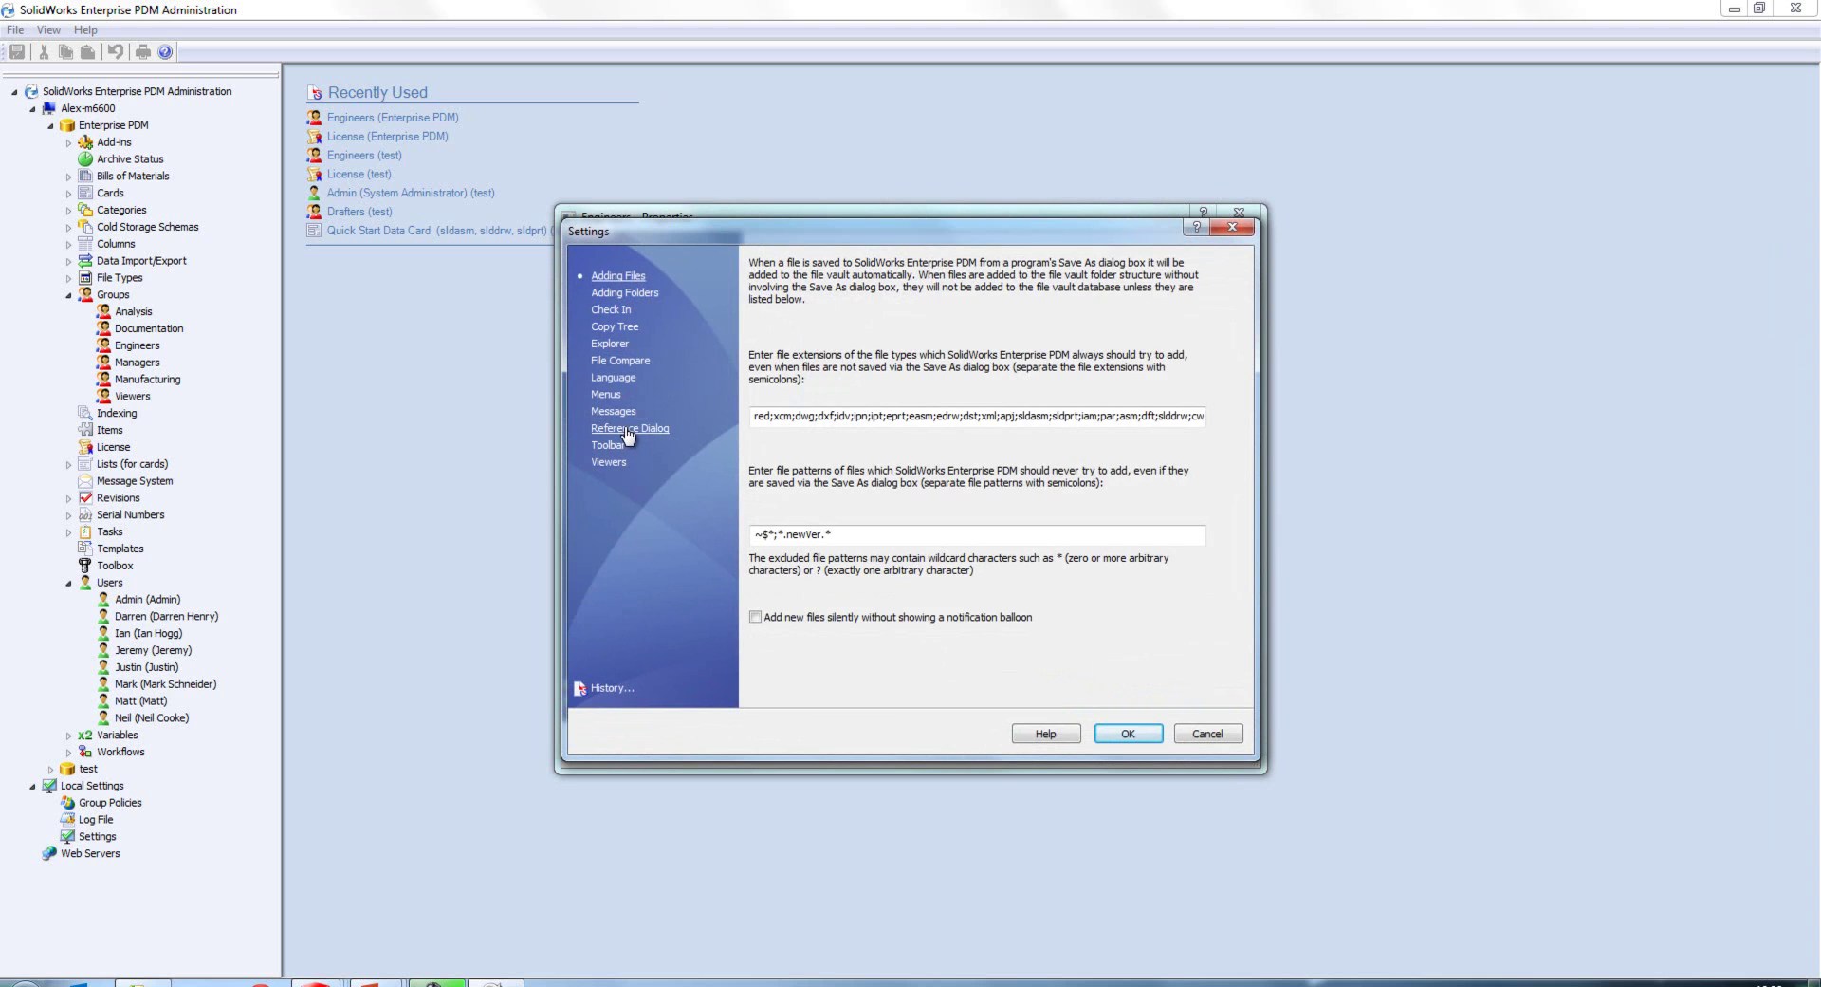
left_click(630, 429)
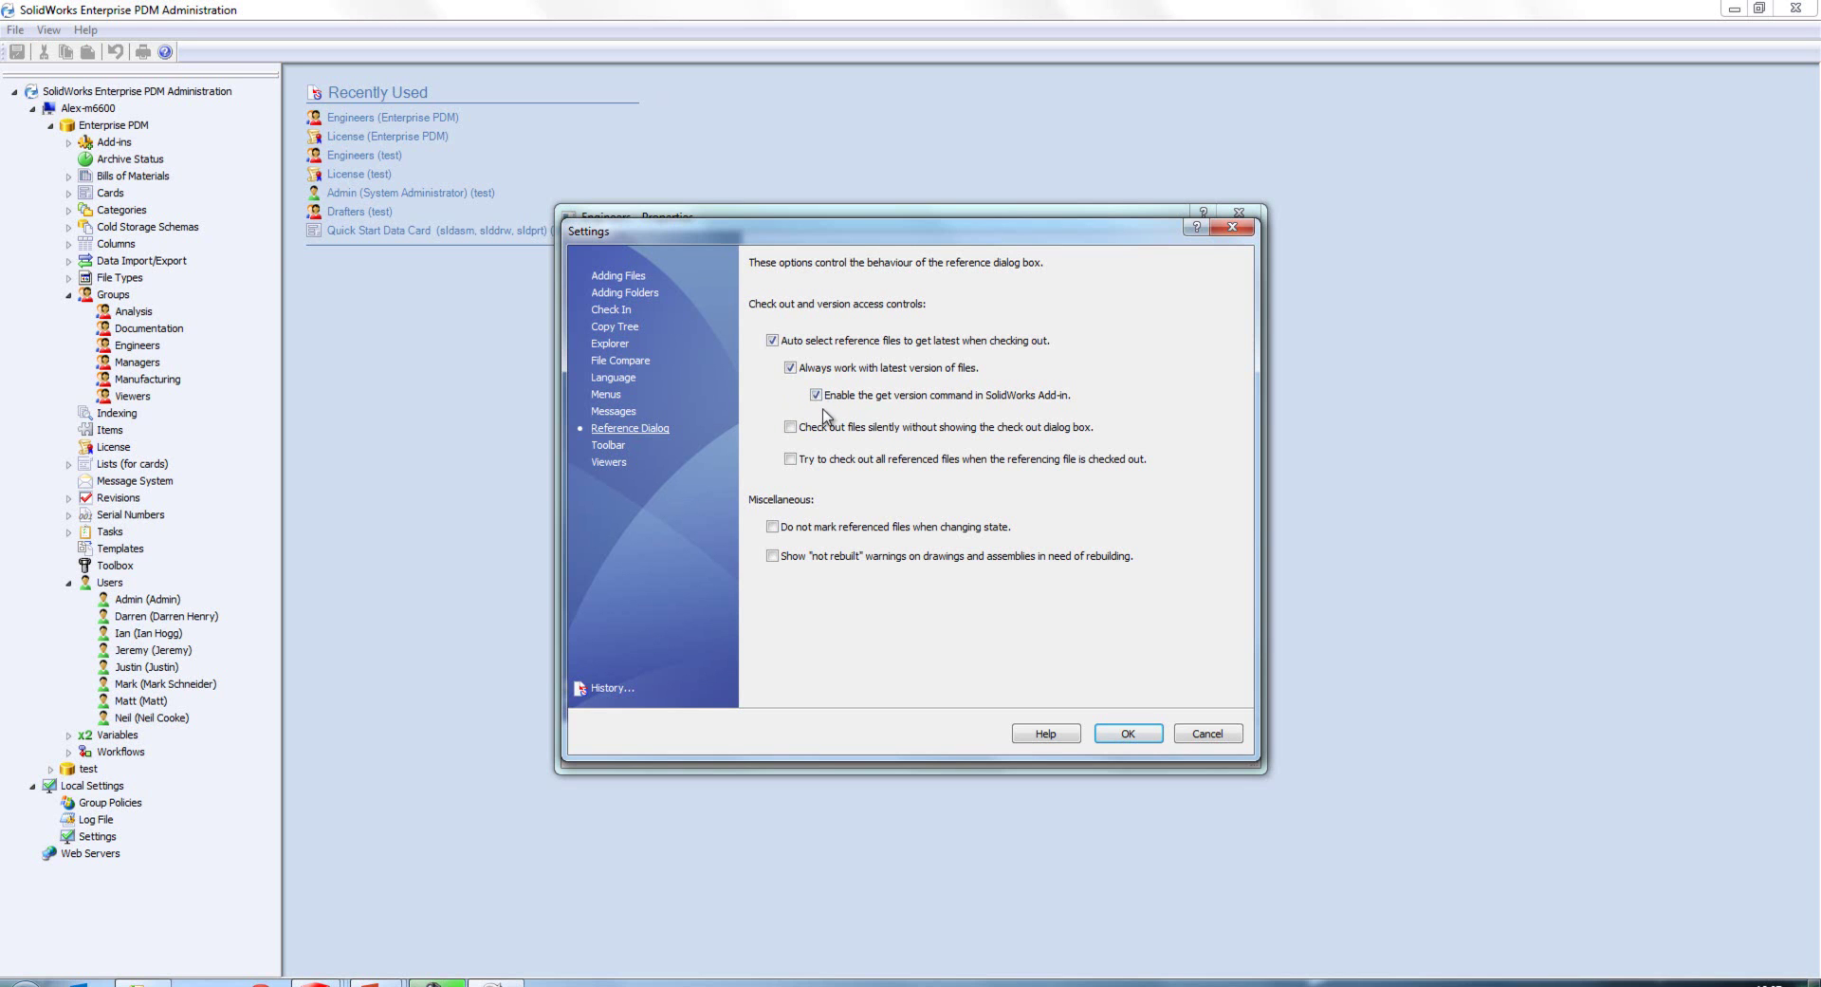
left_click(1234, 227)
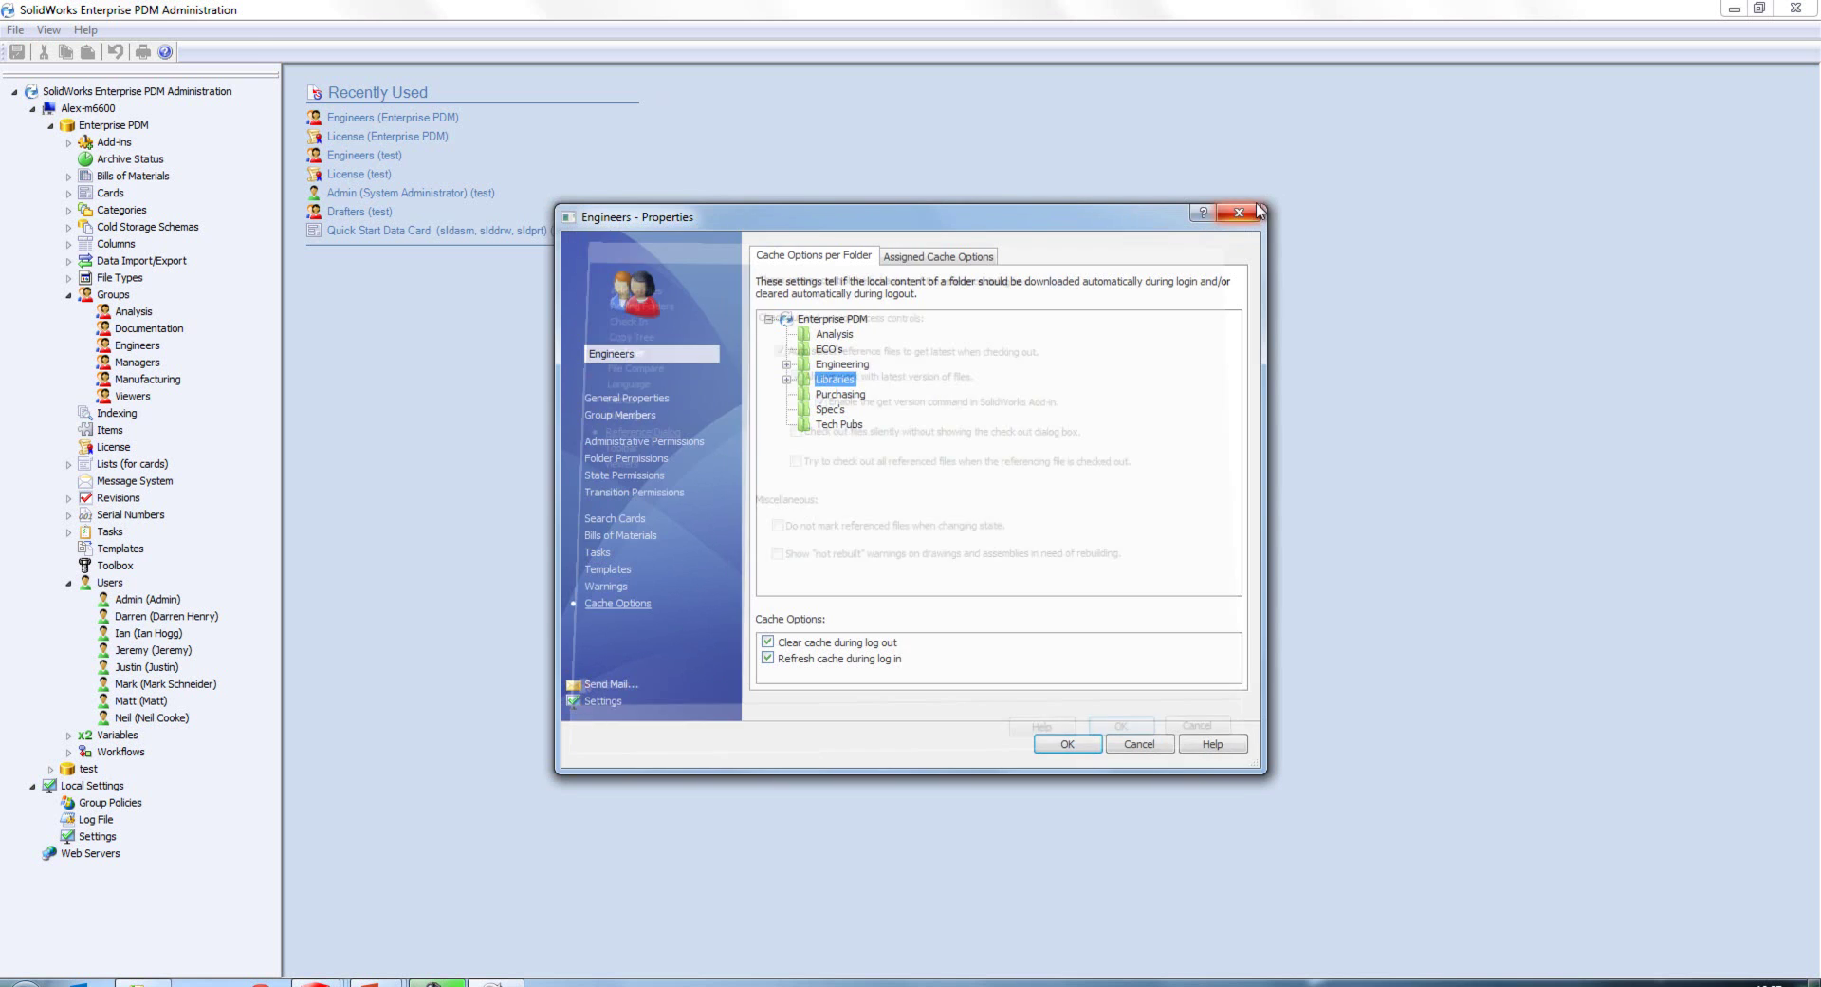
Close the group properties, switch to the Enterprise PDM vault window, and log in to the vault
left_click(1239, 210)
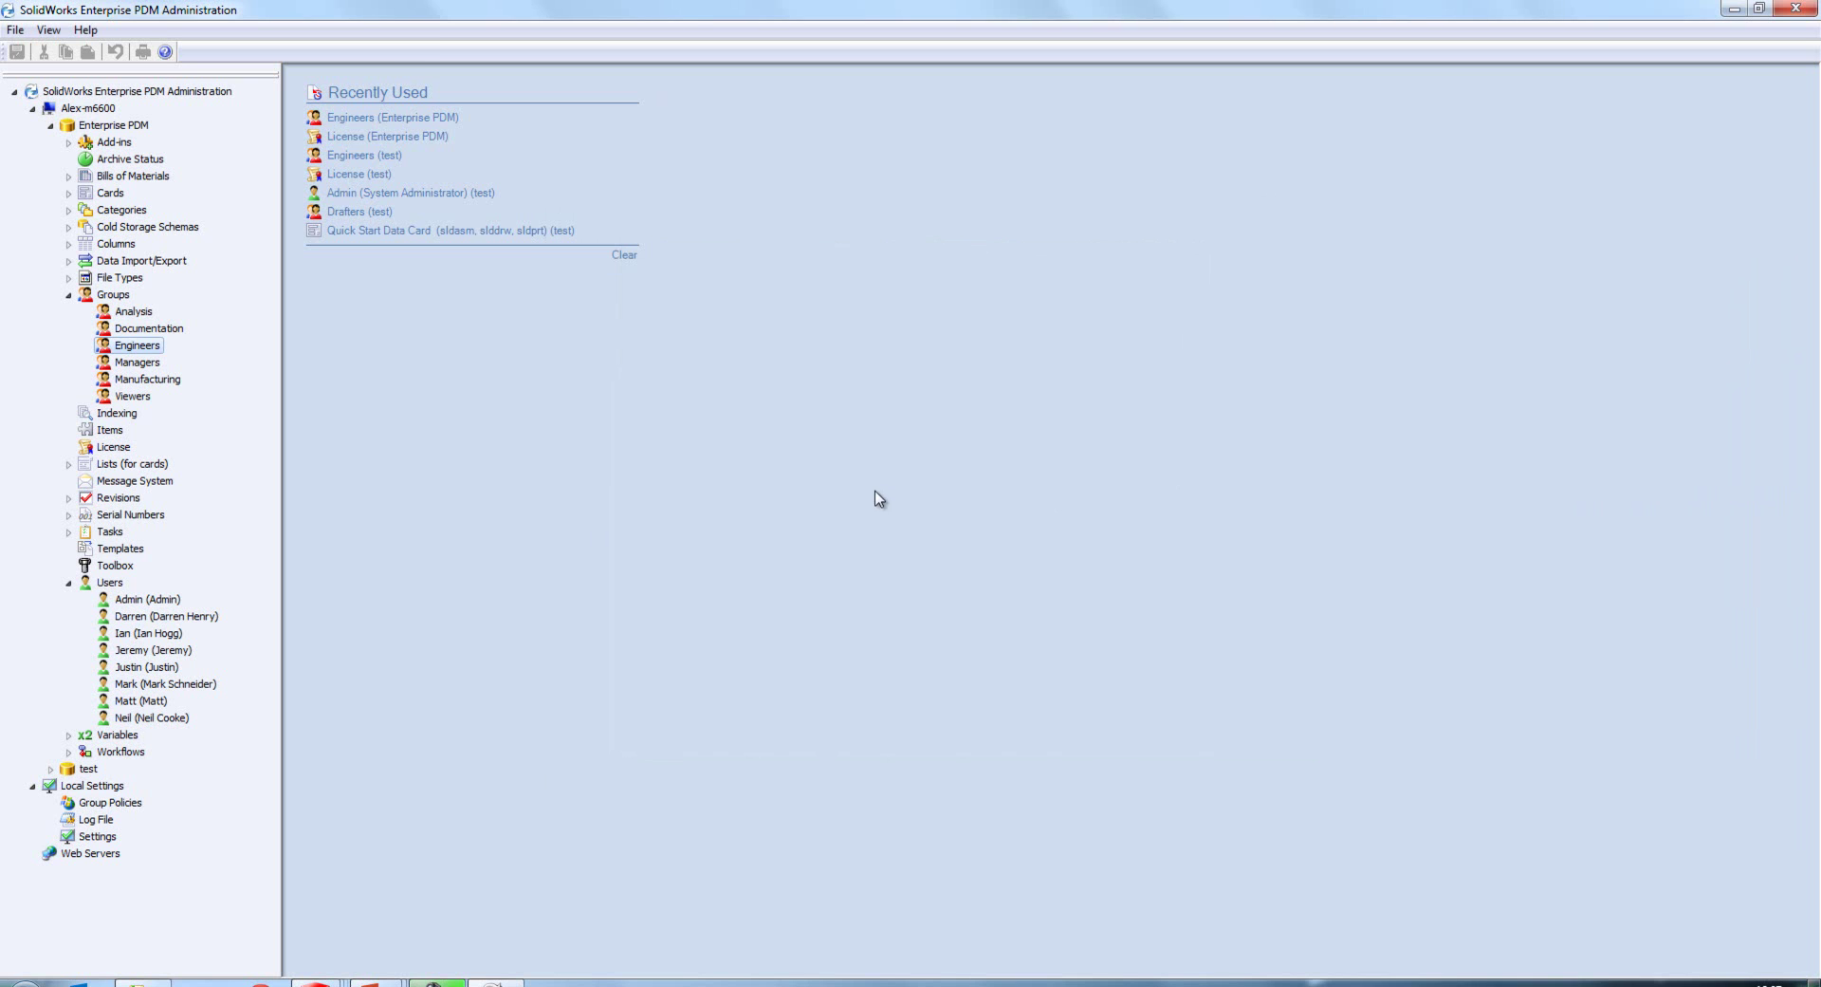
key("alt+Tab")
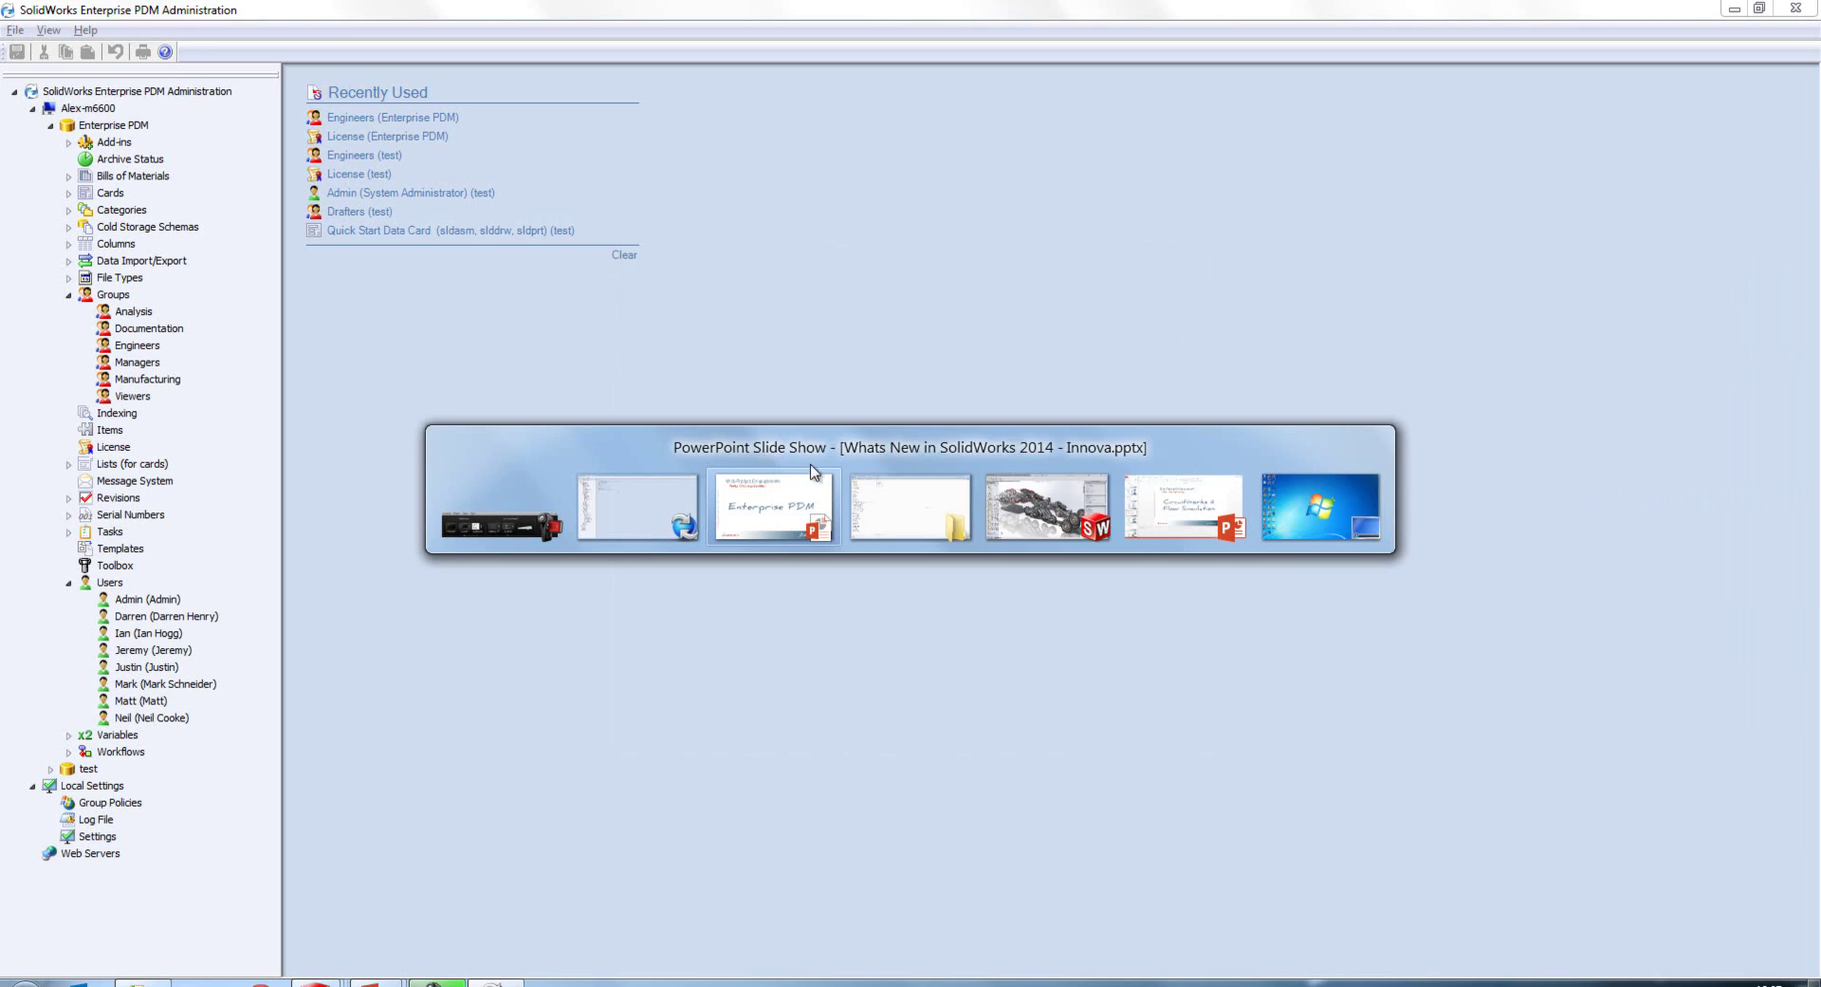
left_click(935, 517)
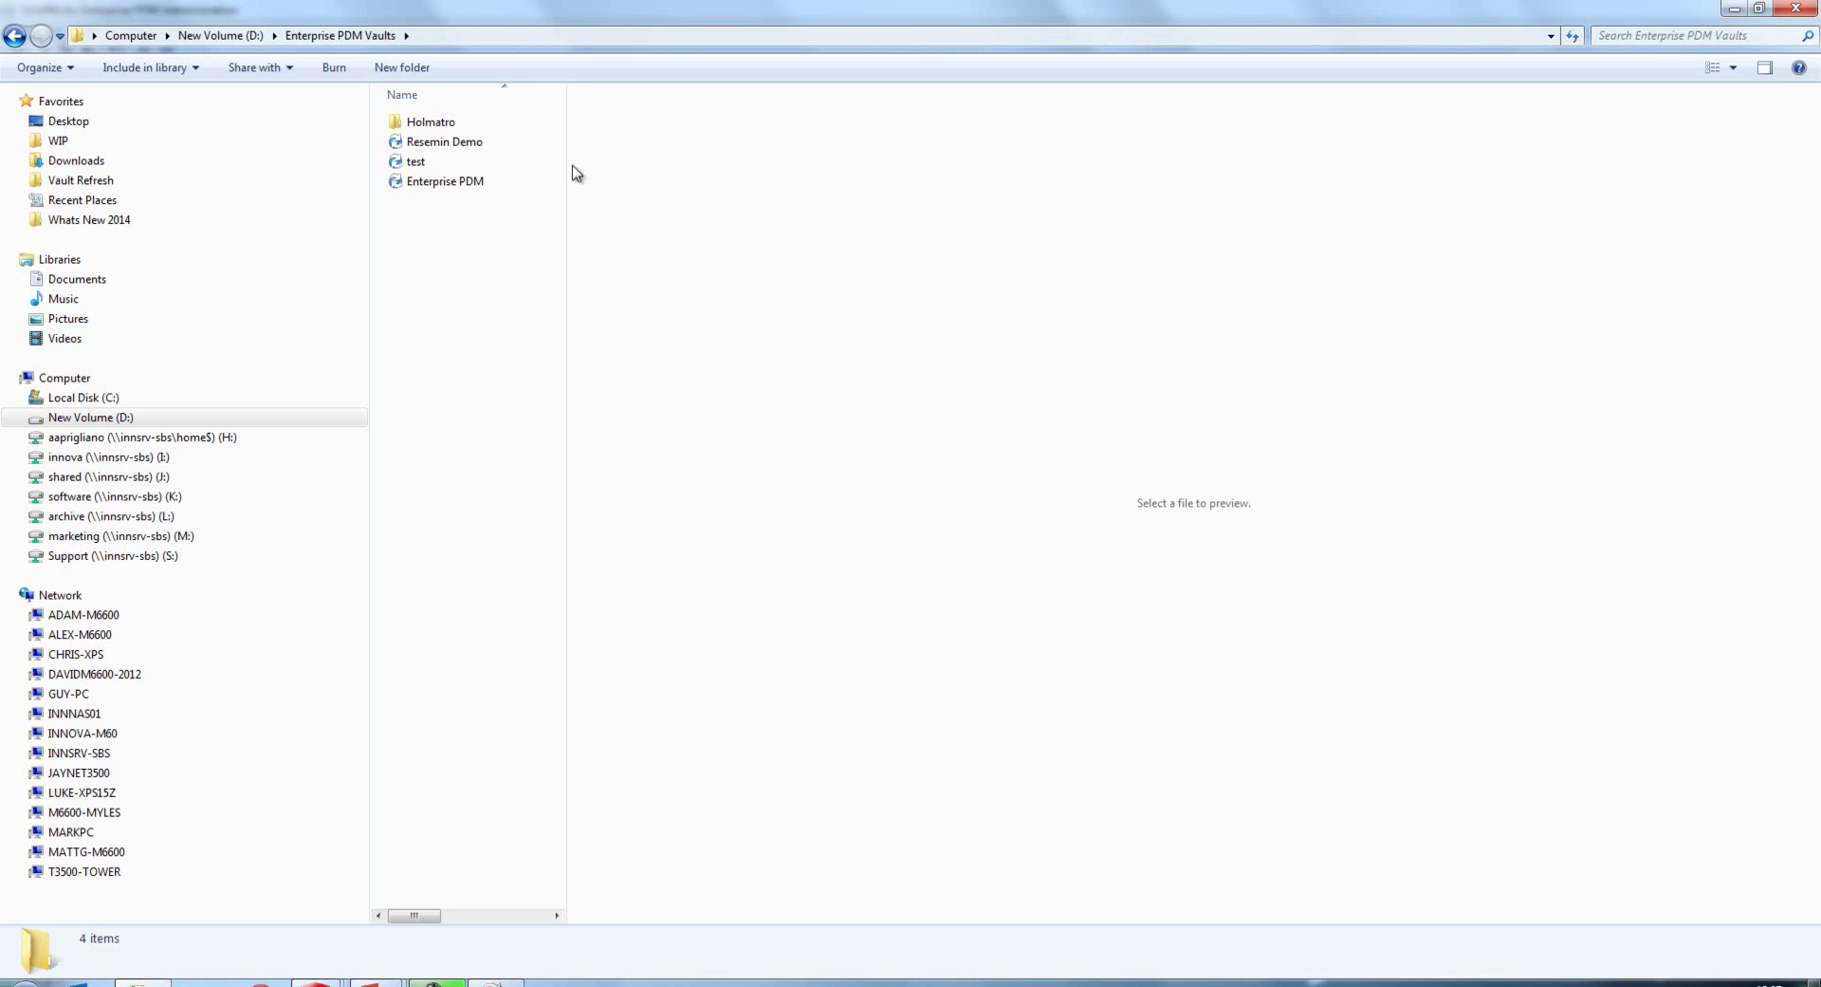
left_click(441, 182)
right_click(440, 182)
left_click(484, 215)
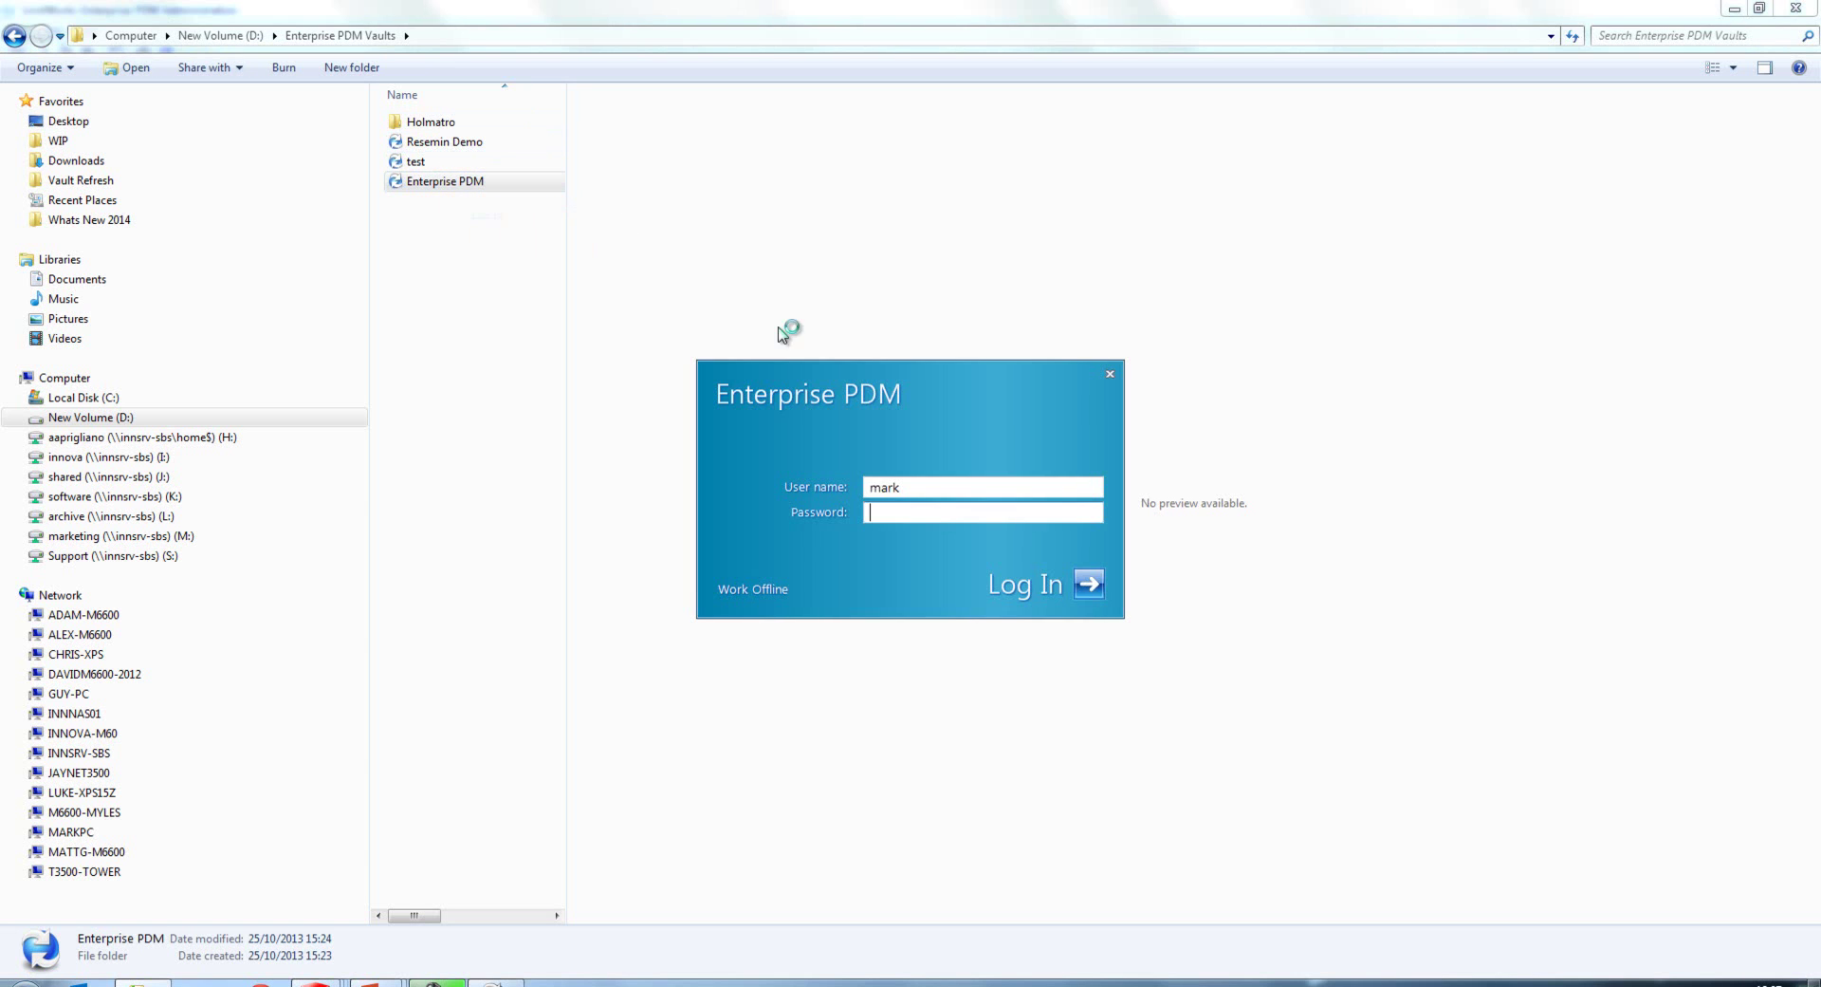
left_click(1079, 617)
Open Engineering > Shredder, select 10000239.SLDASM, and shrink its Description column
double_click(565, 149)
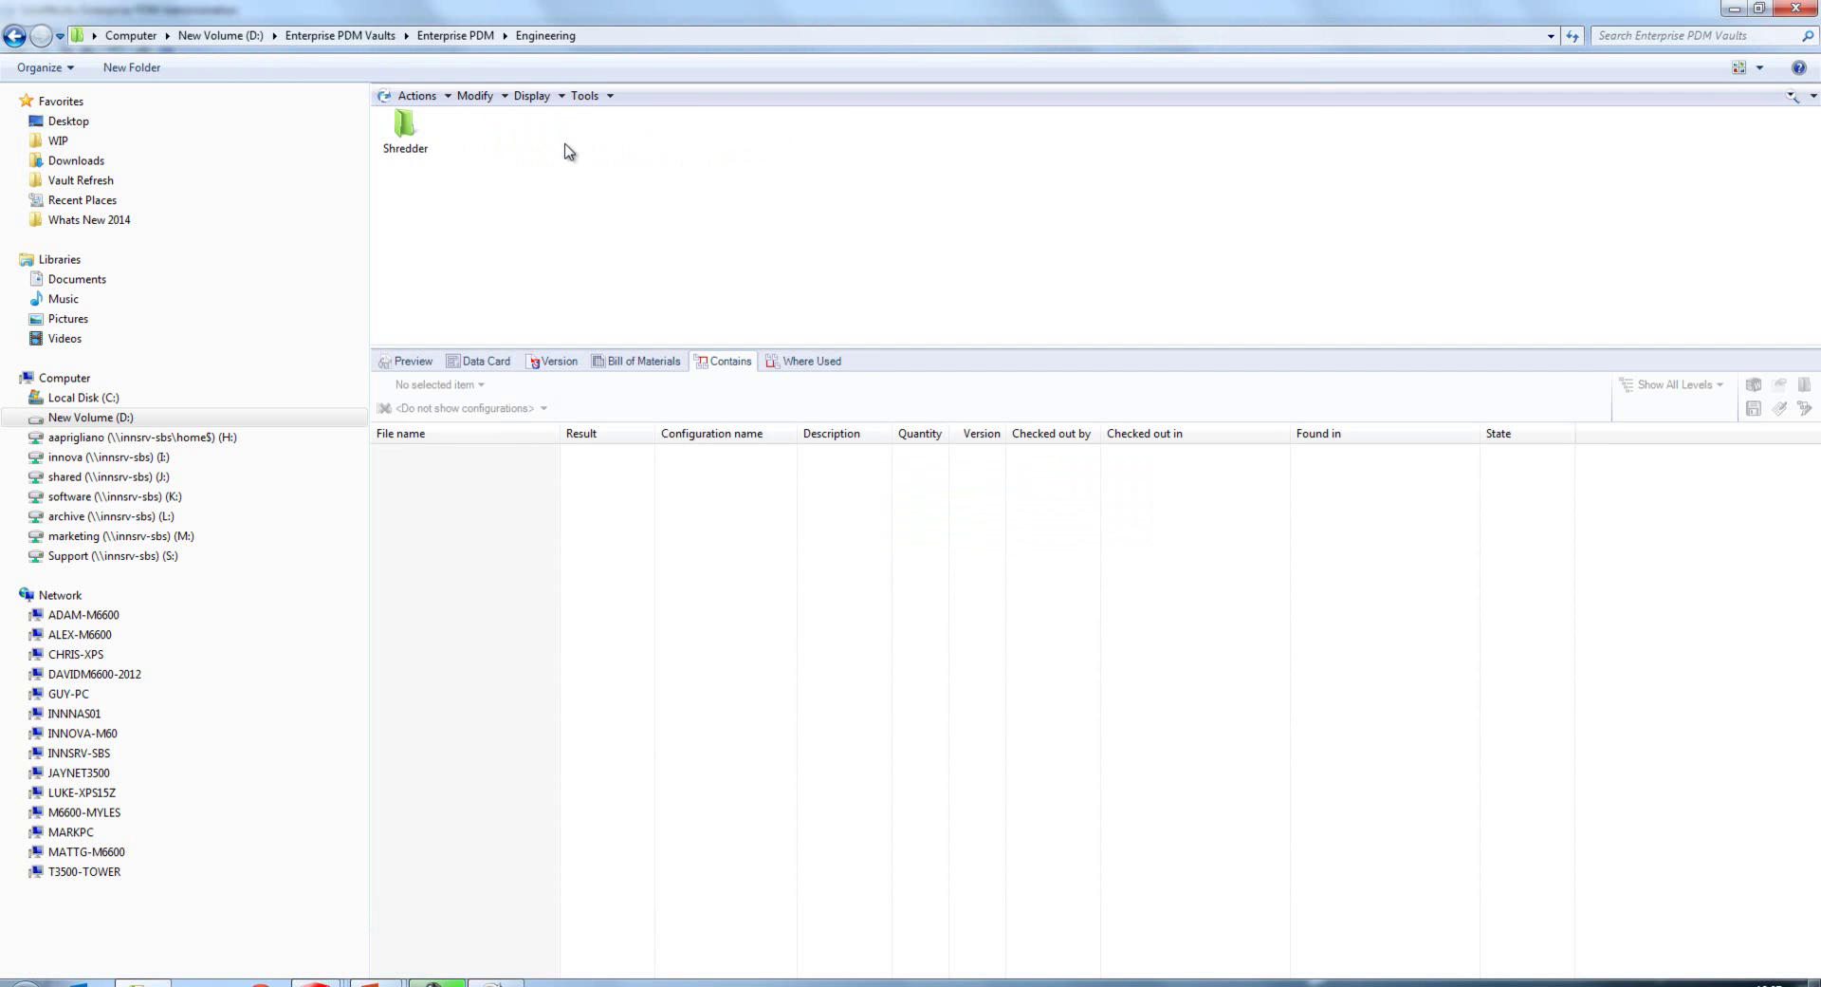
double_click(407, 138)
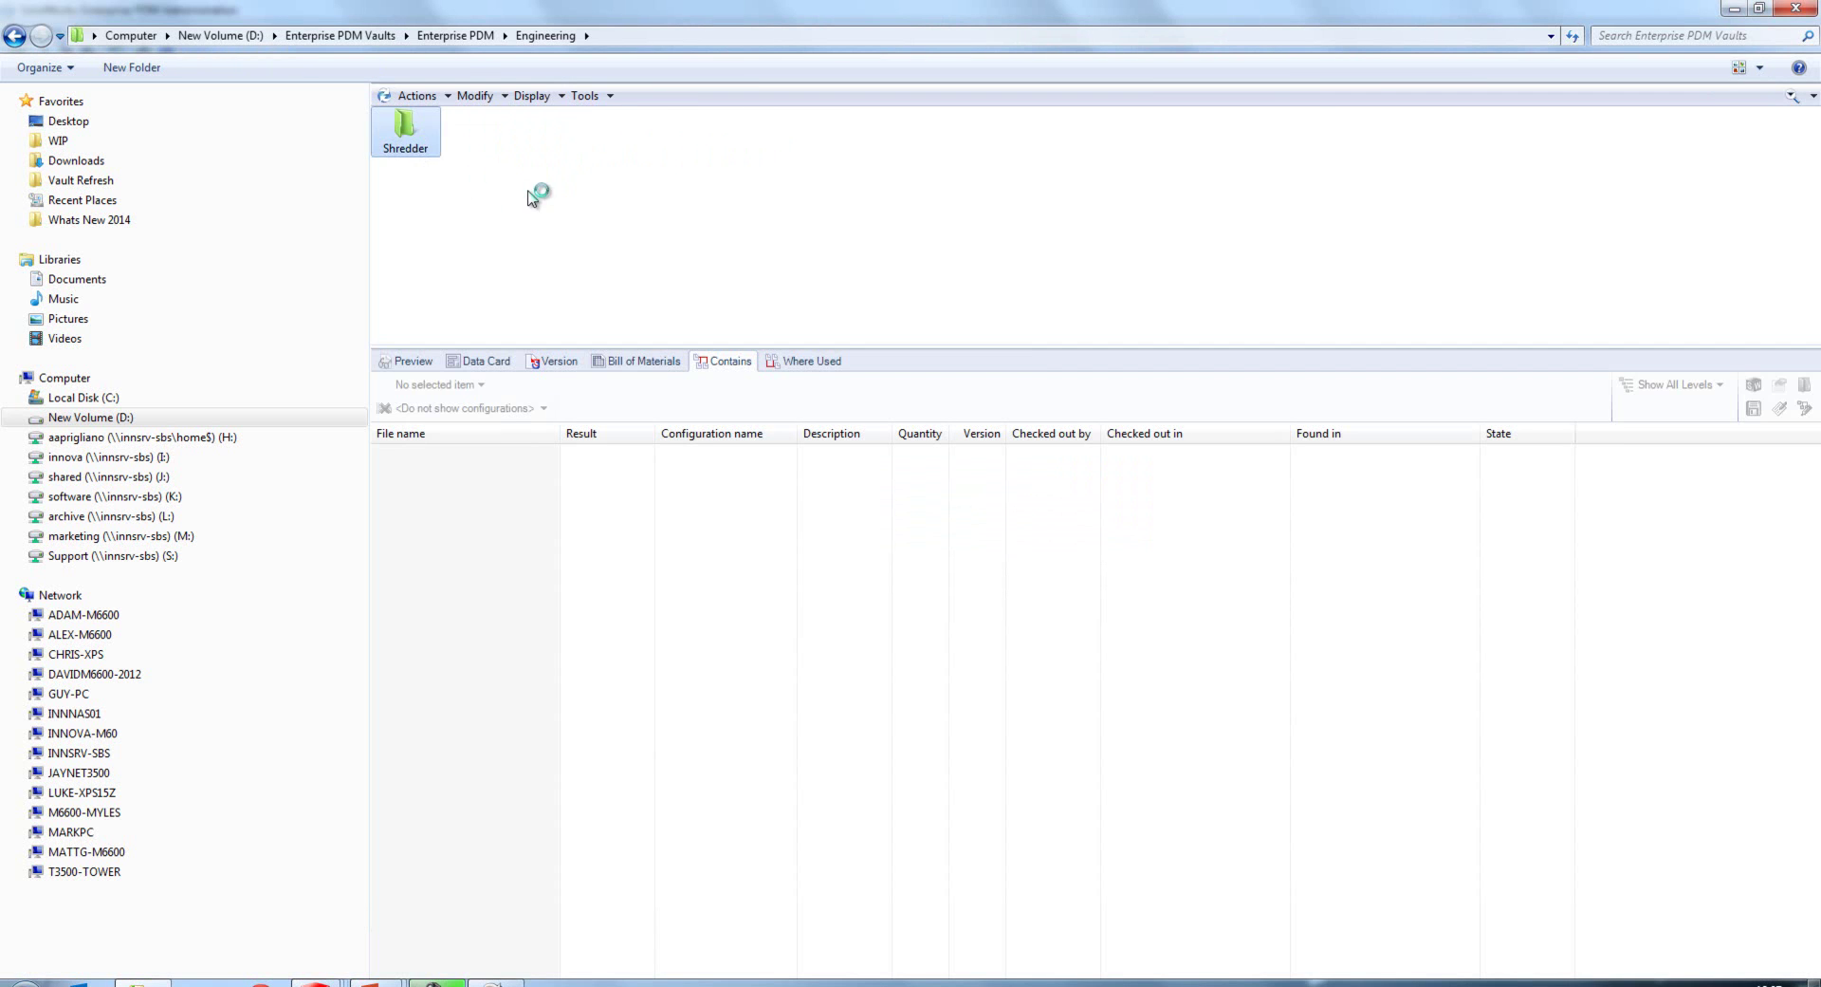
left_click(488, 161)
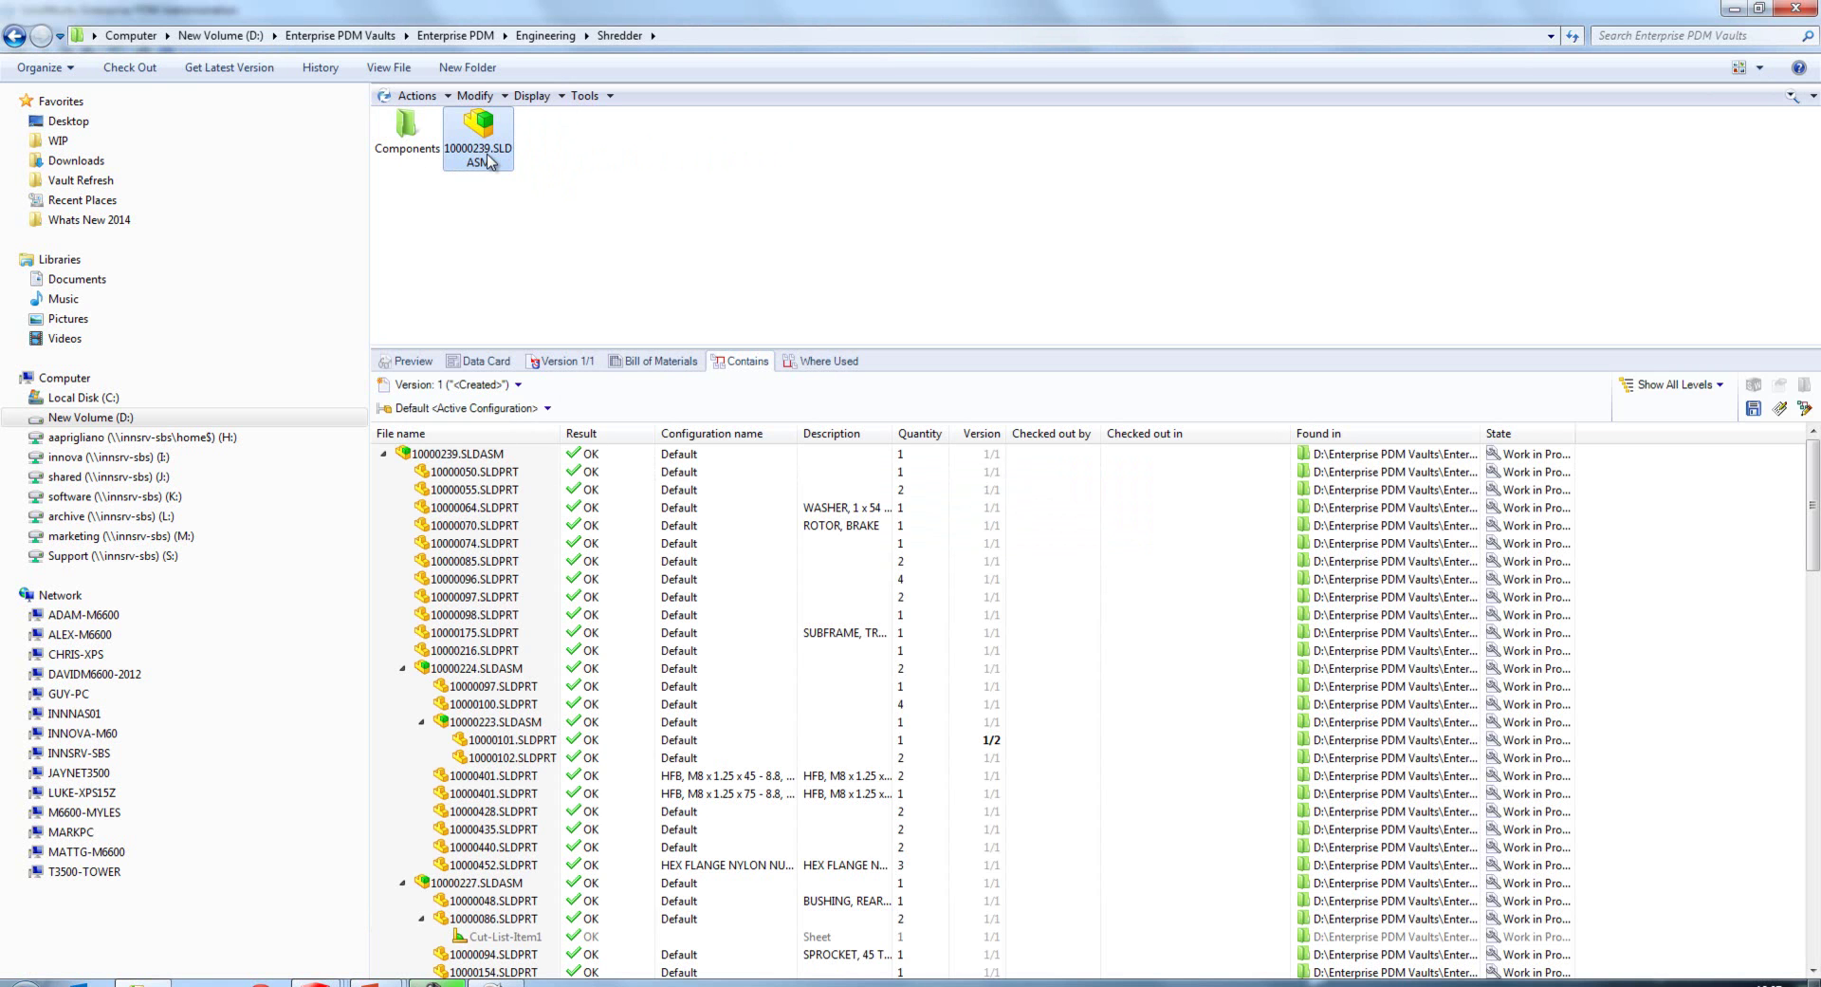
left_click_drag(893, 434, 656, 434)
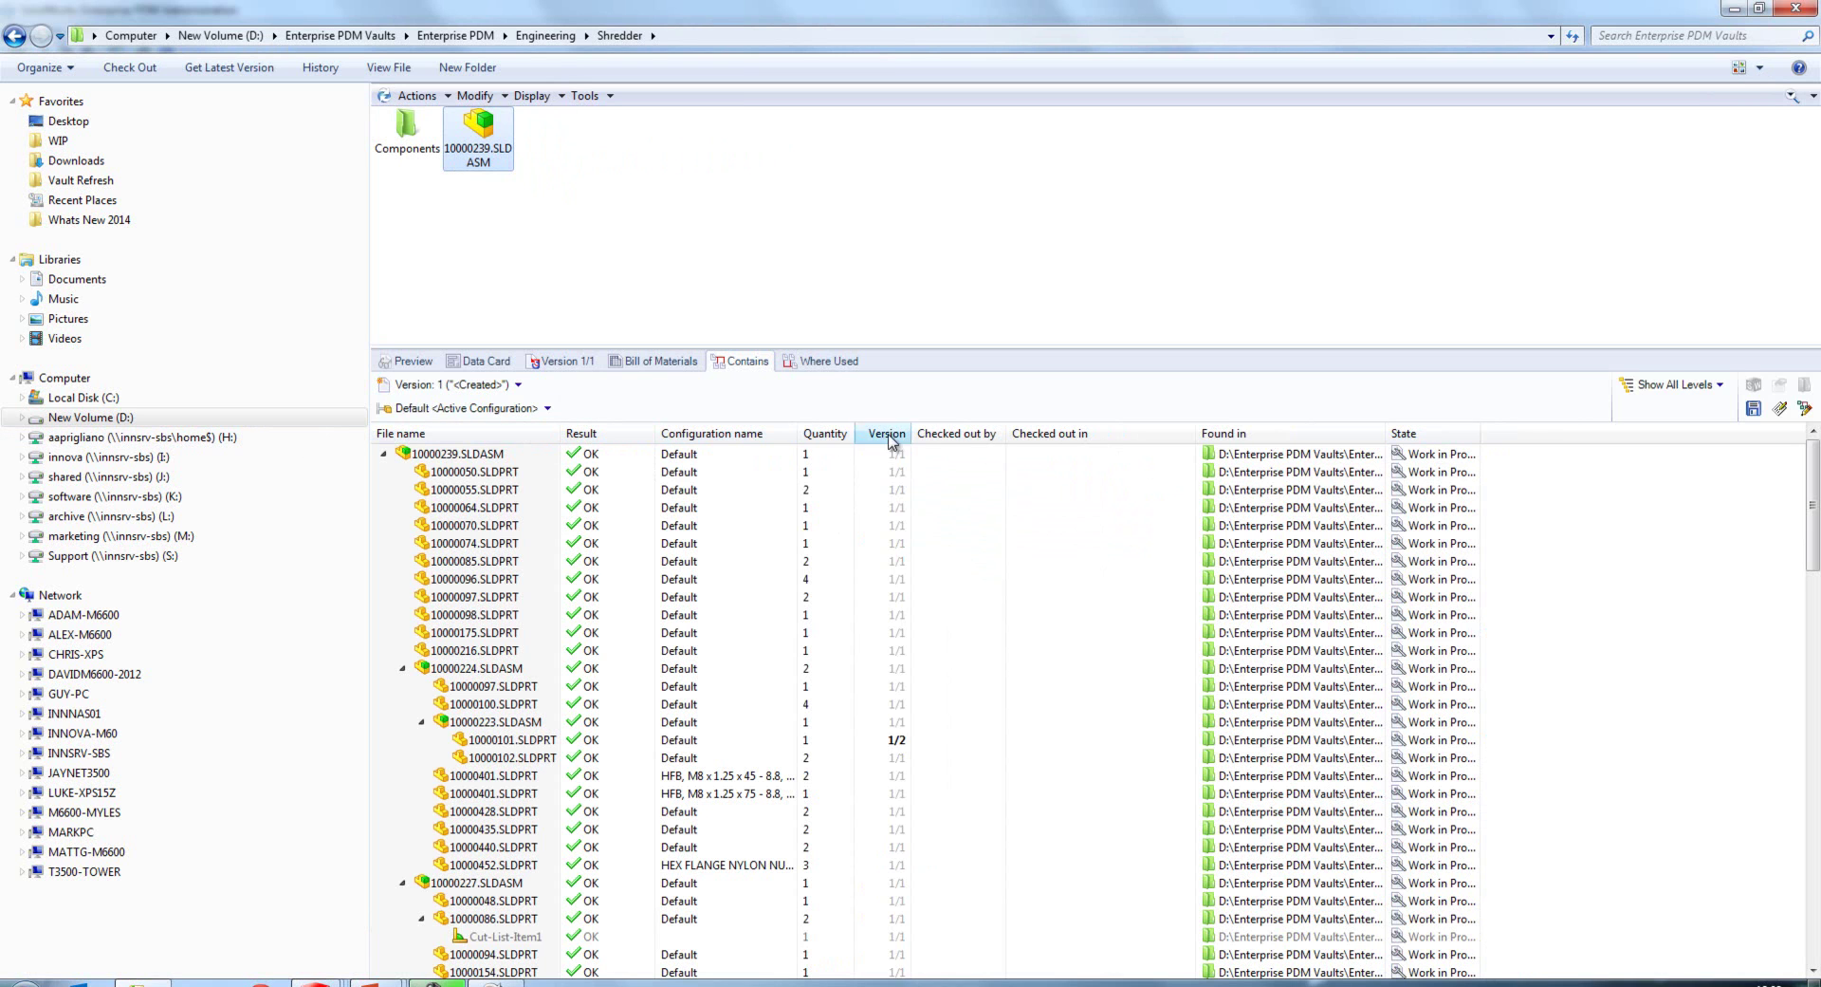
Add the Description column to the Contains list through the full column chooser
right_click(764, 444)
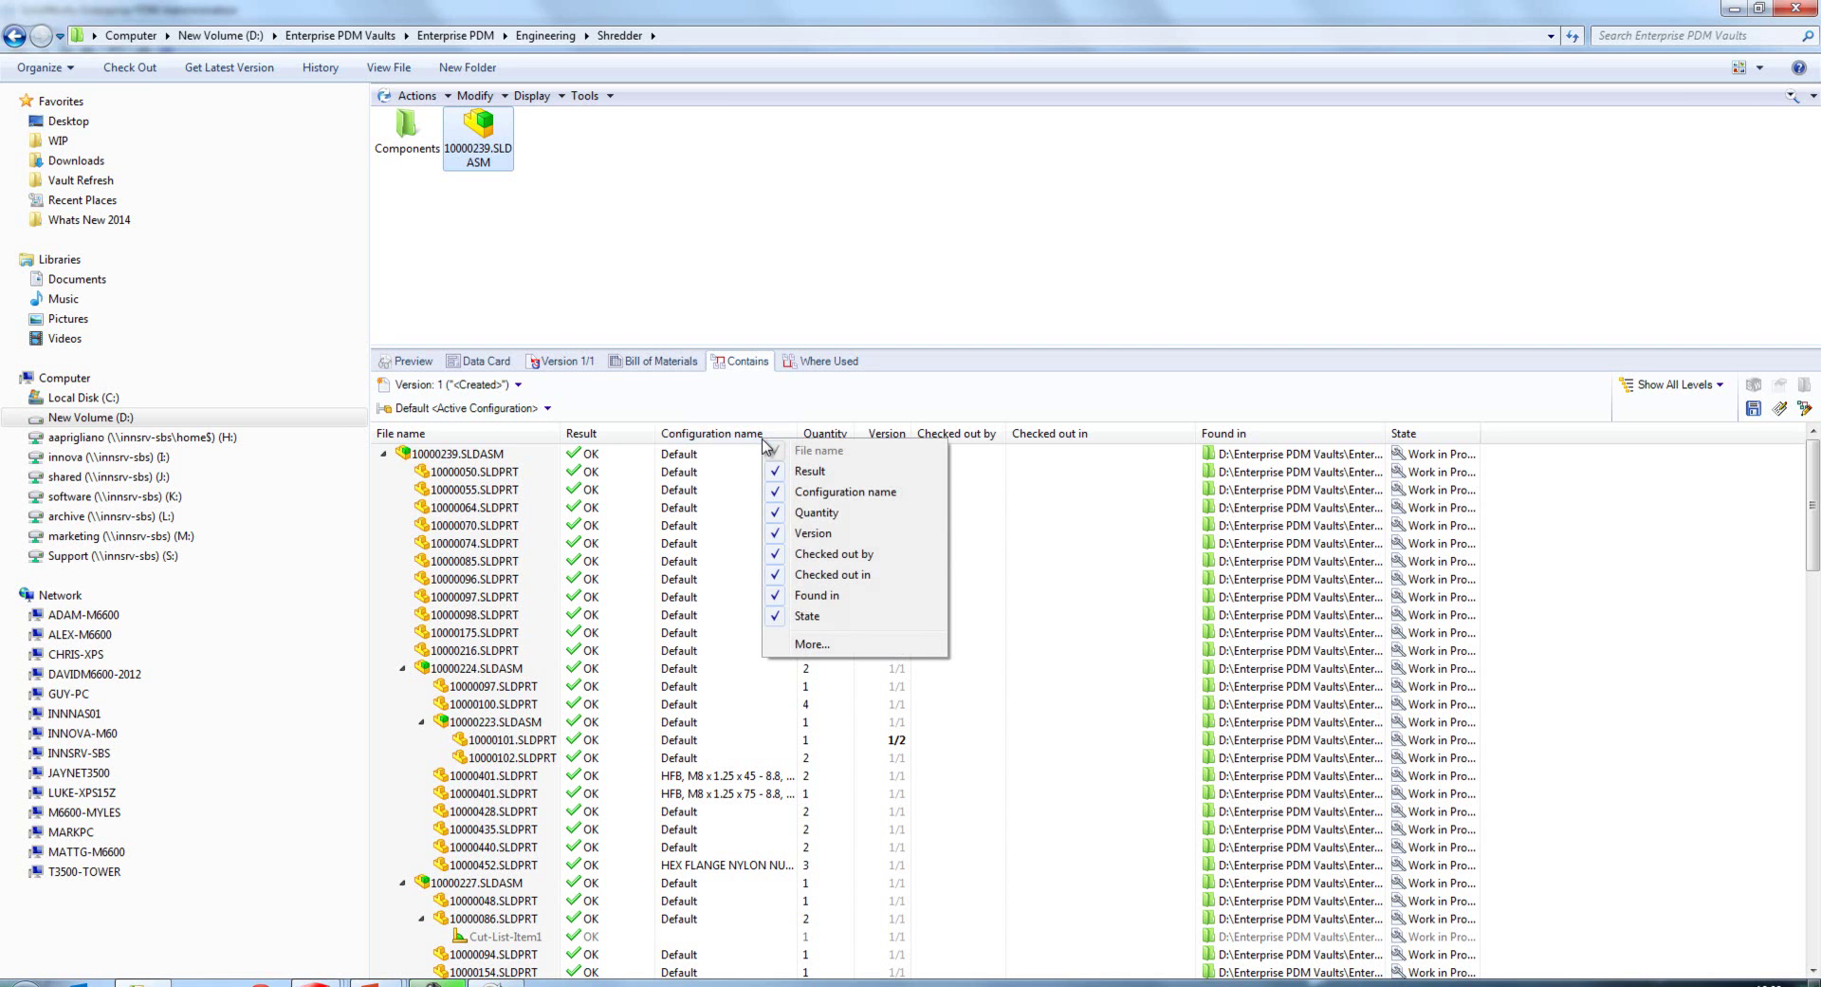
left_click(820, 648)
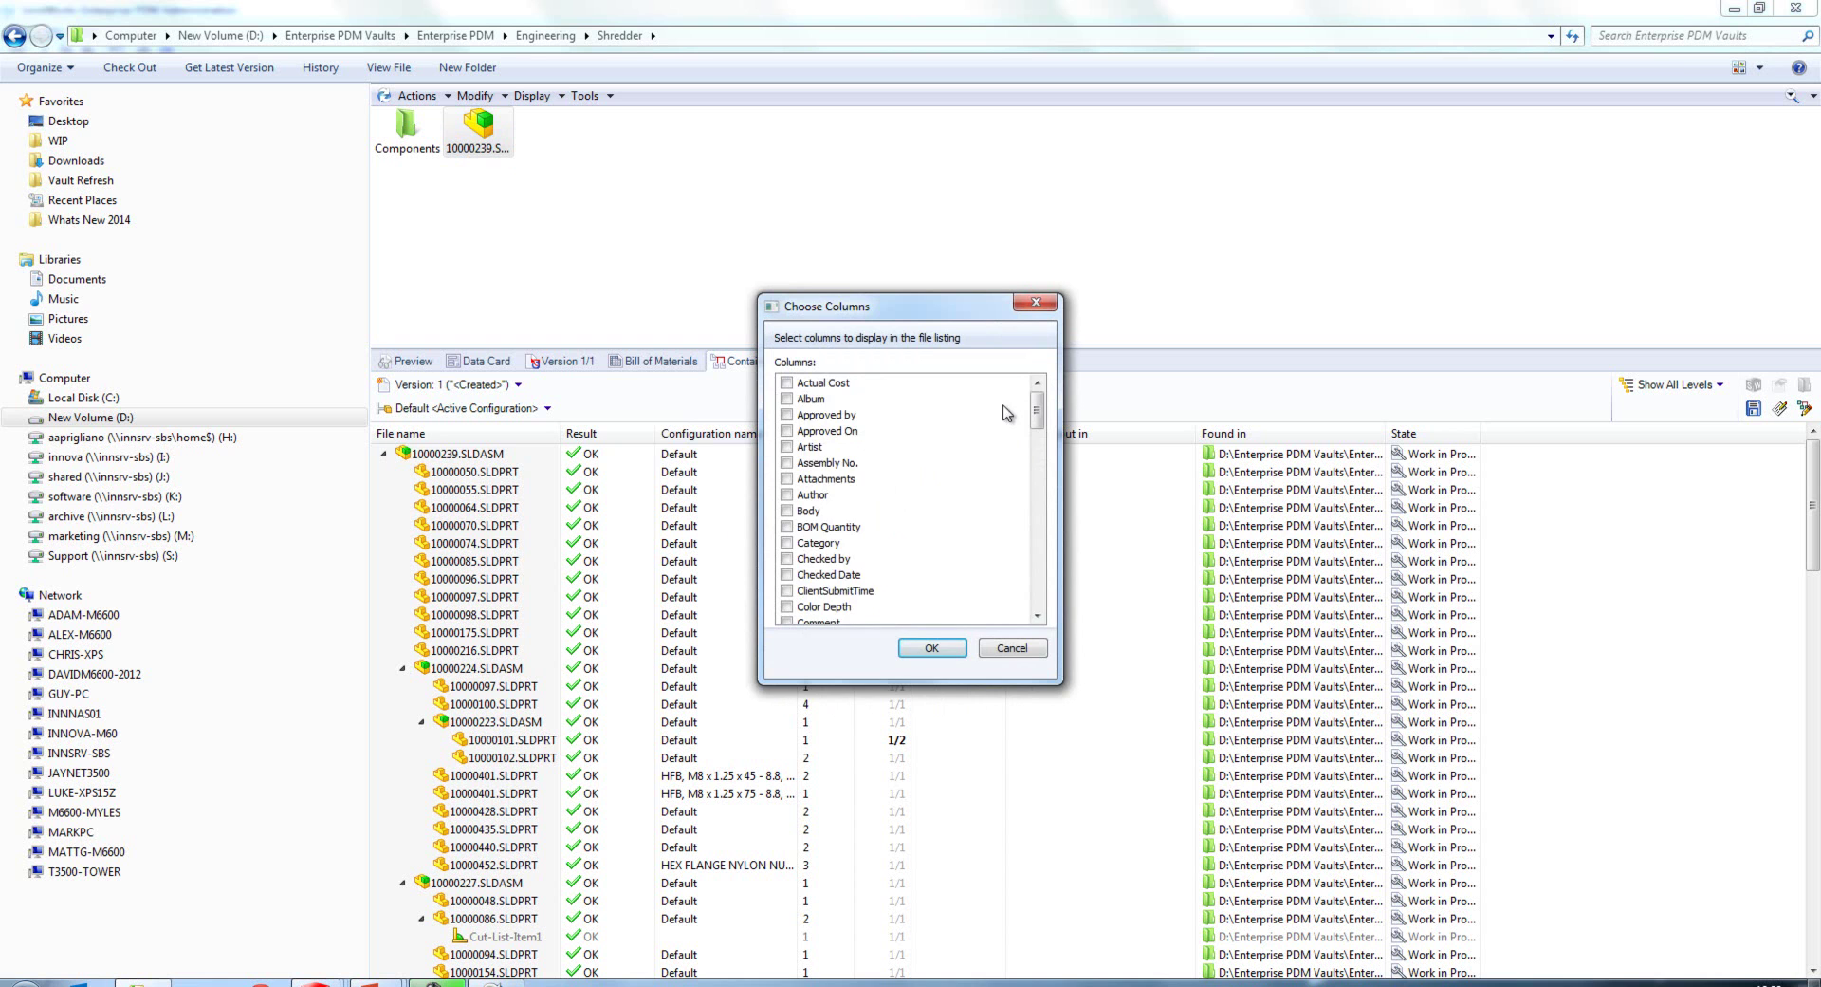
left_click_drag(1041, 417, 1040, 475)
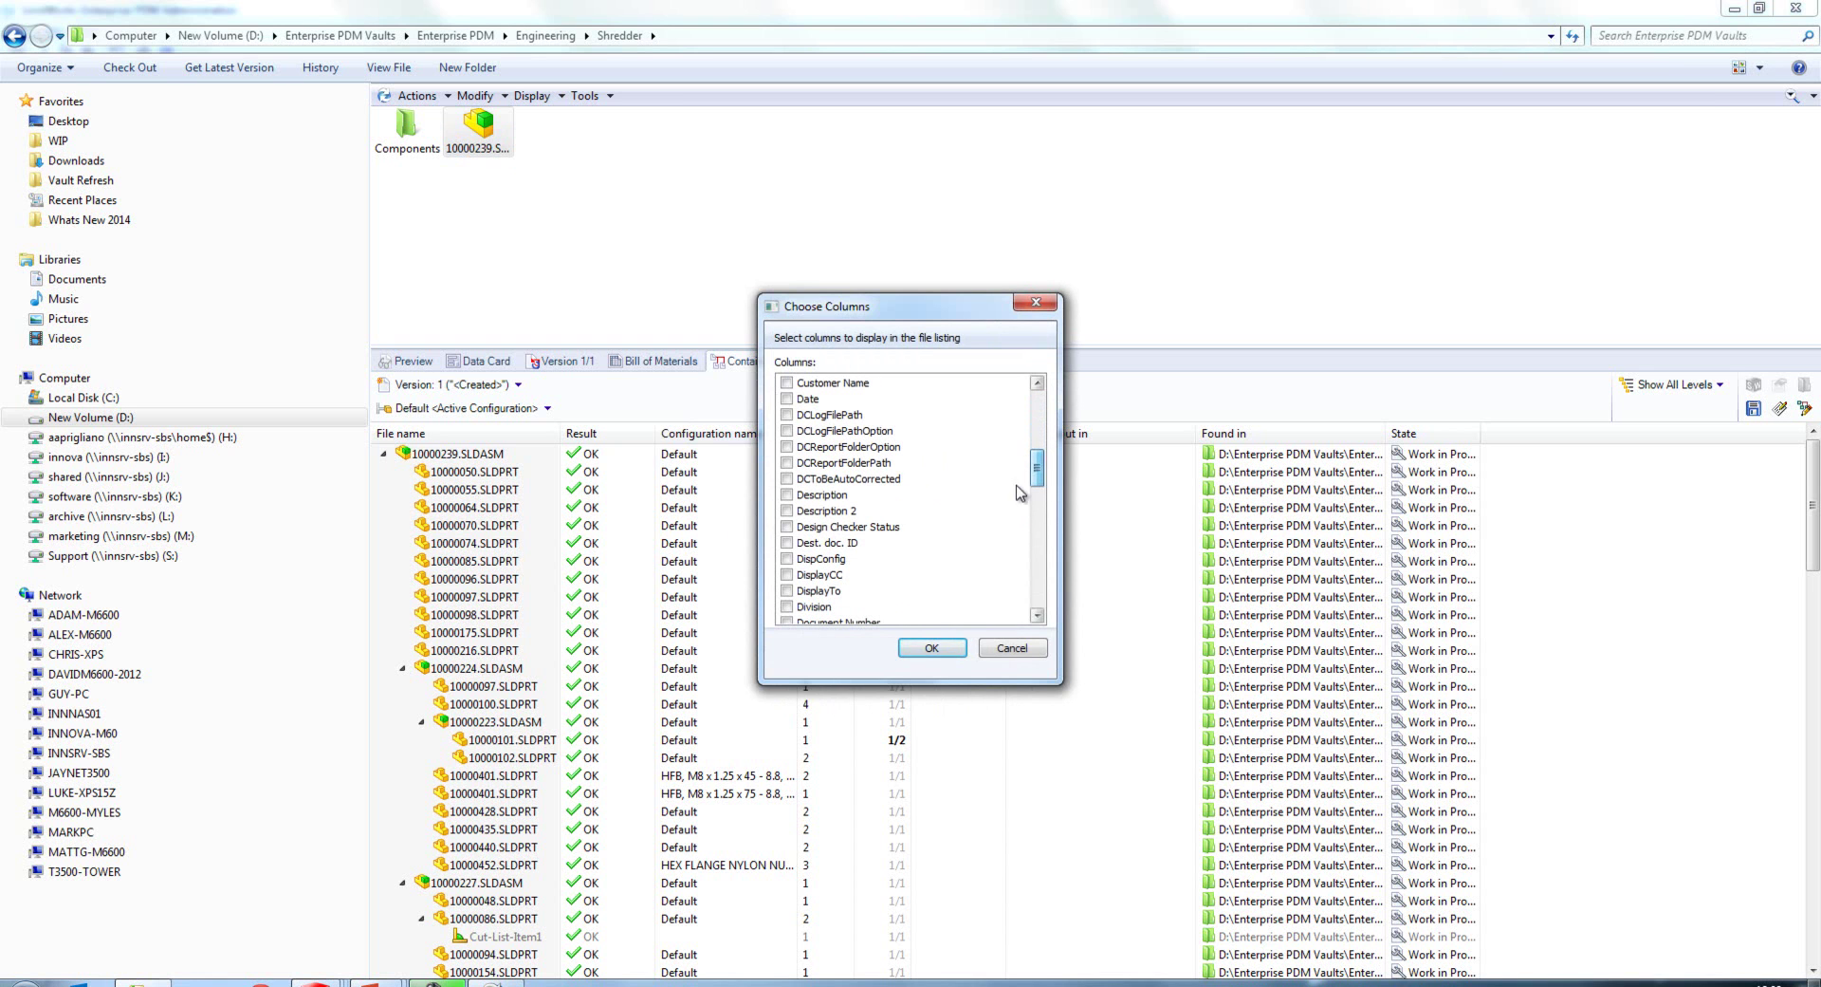
left_click(787, 494)
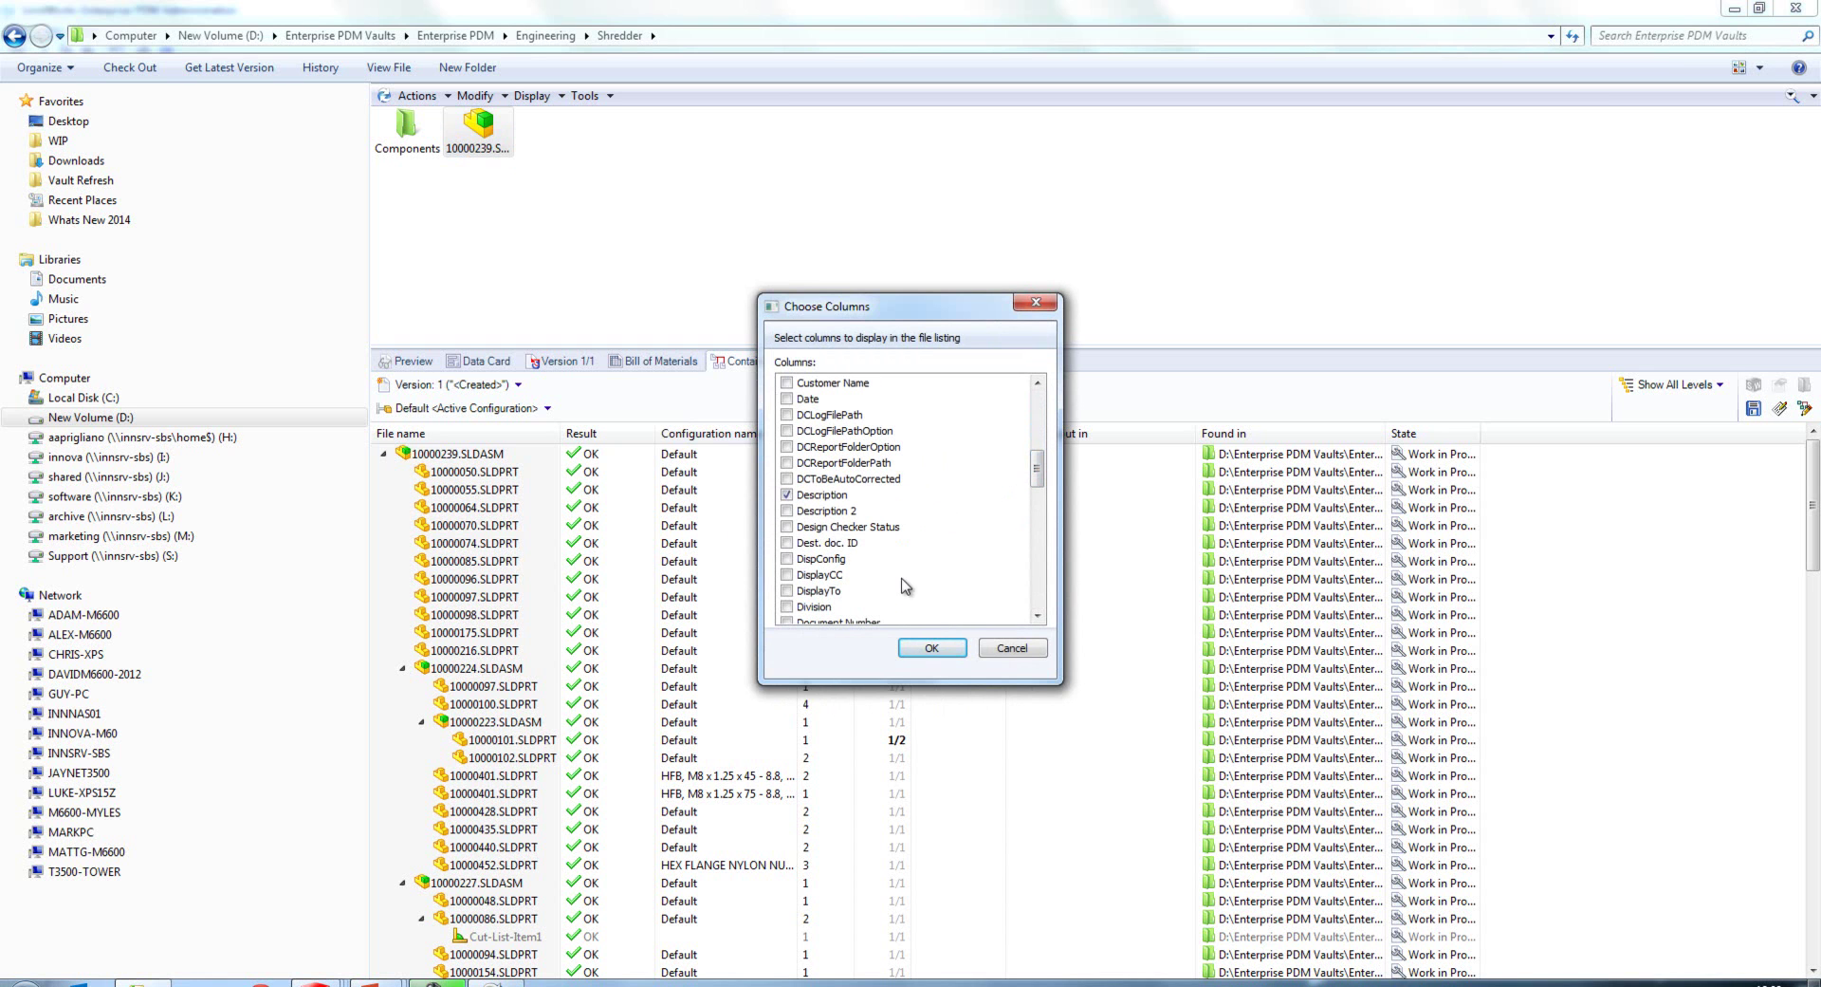
left_click(932, 647)
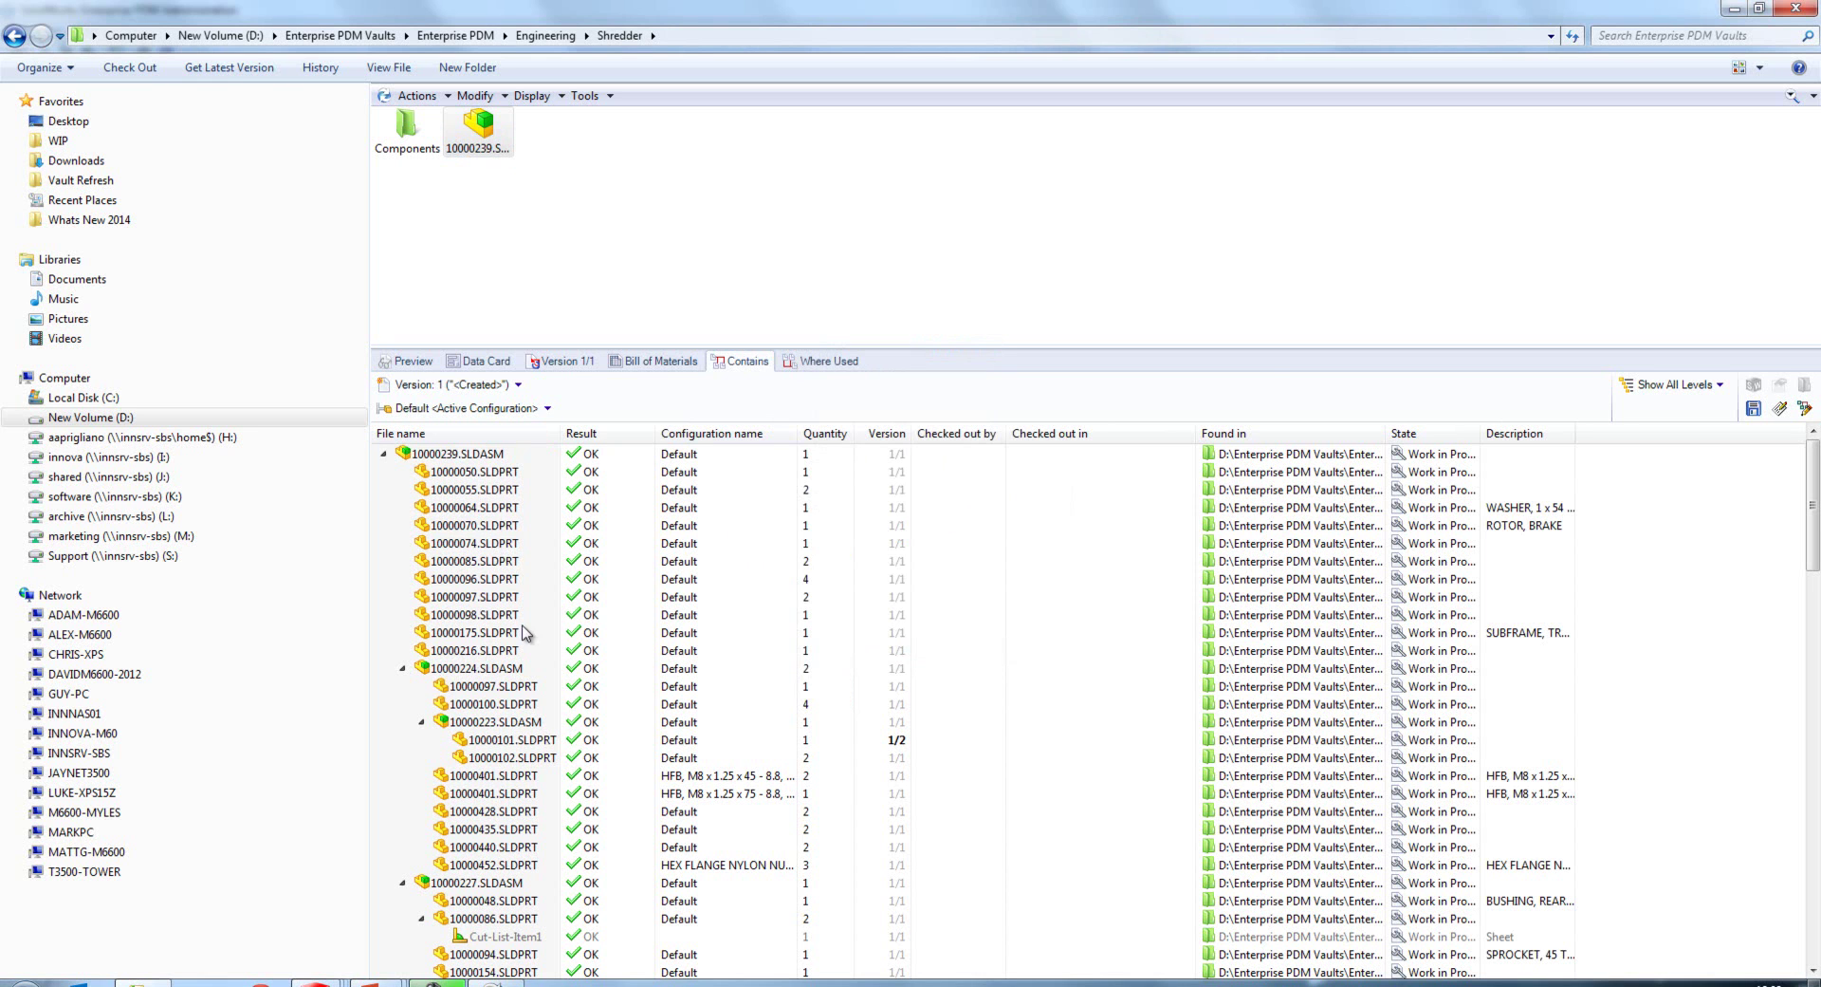
Move the Description column next to File name, then hide it
left_click_drag(1499, 432, 569, 432)
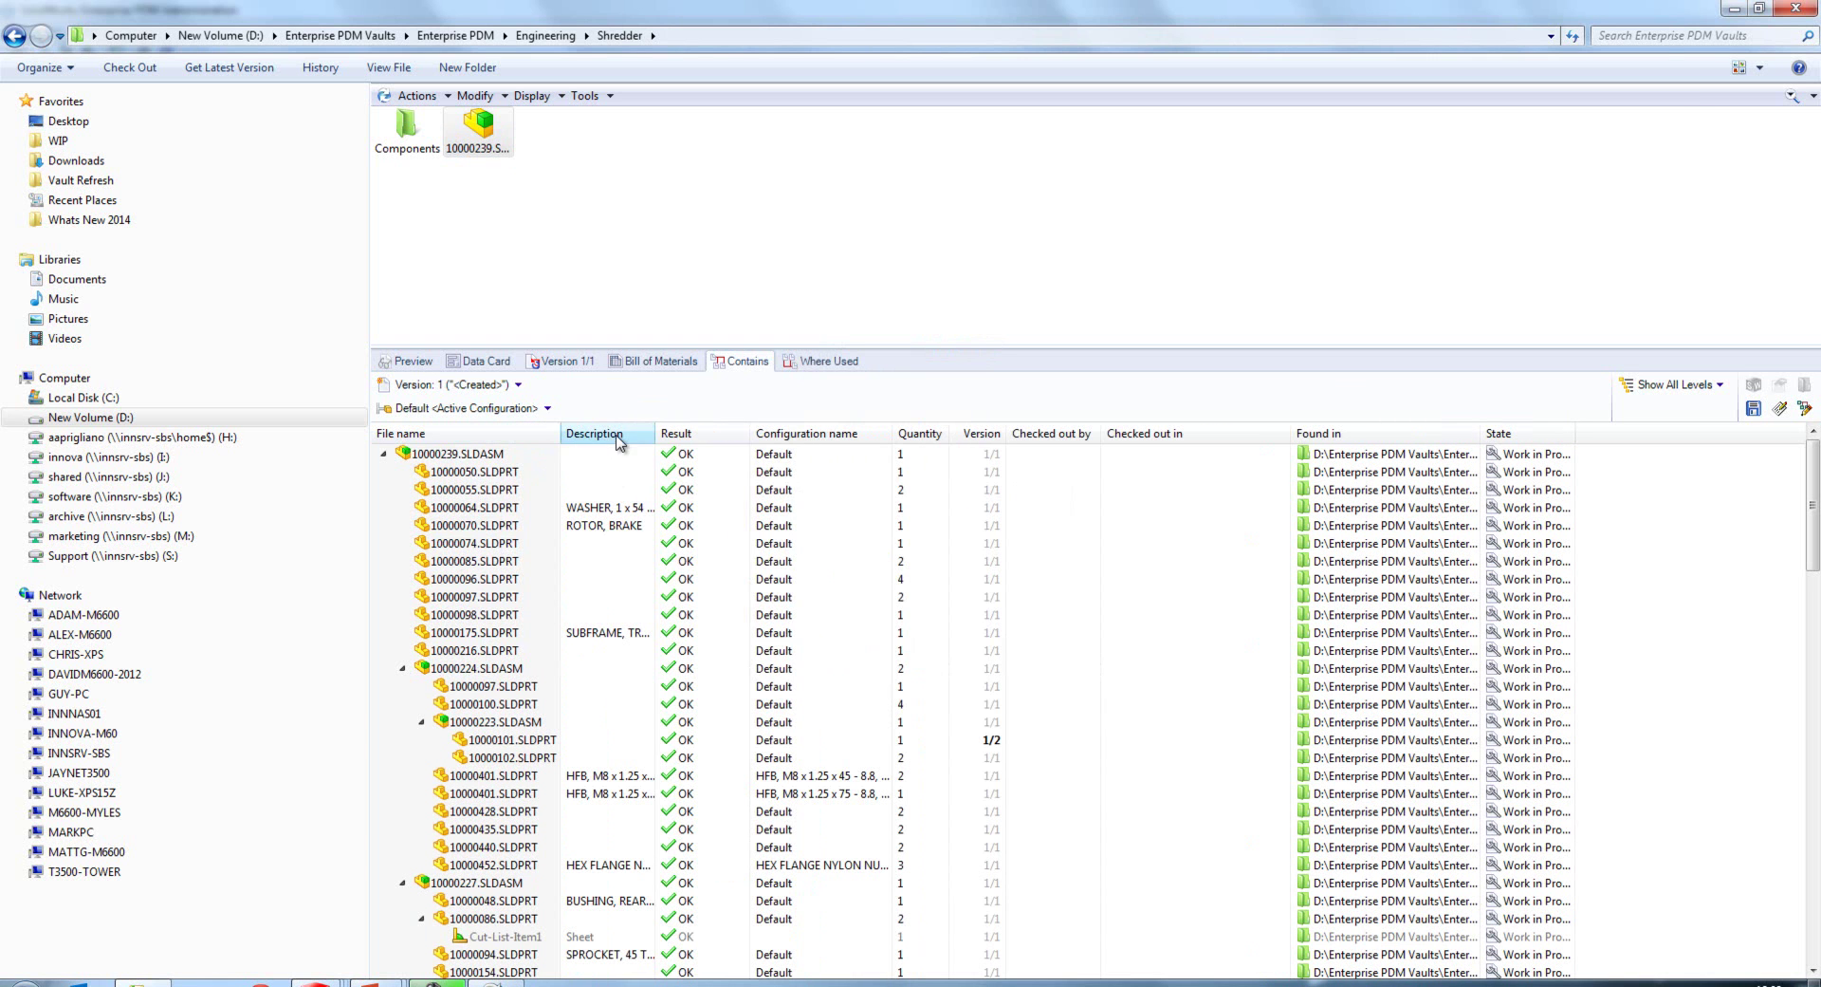
right_click(618, 435)
left_click(655, 653)
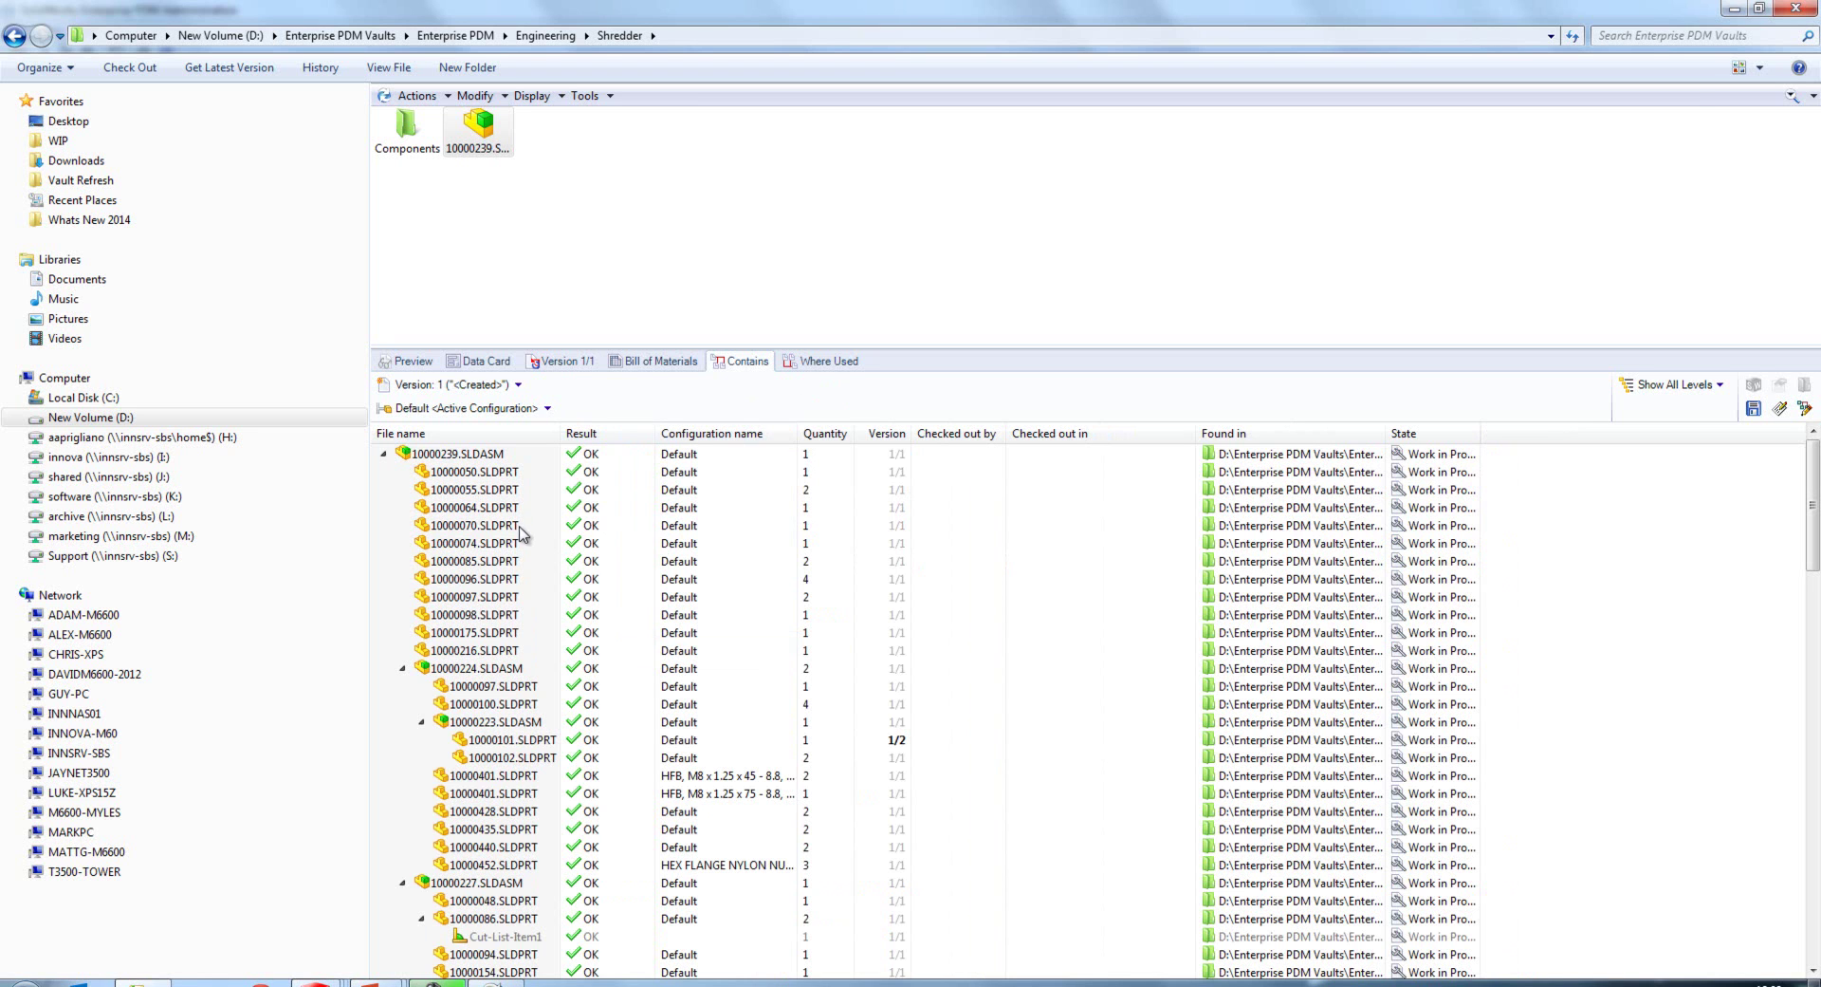
Switch the reference levels between Top Level Only and Show All Levels, ending on Top Level Only
left_click(1721, 388)
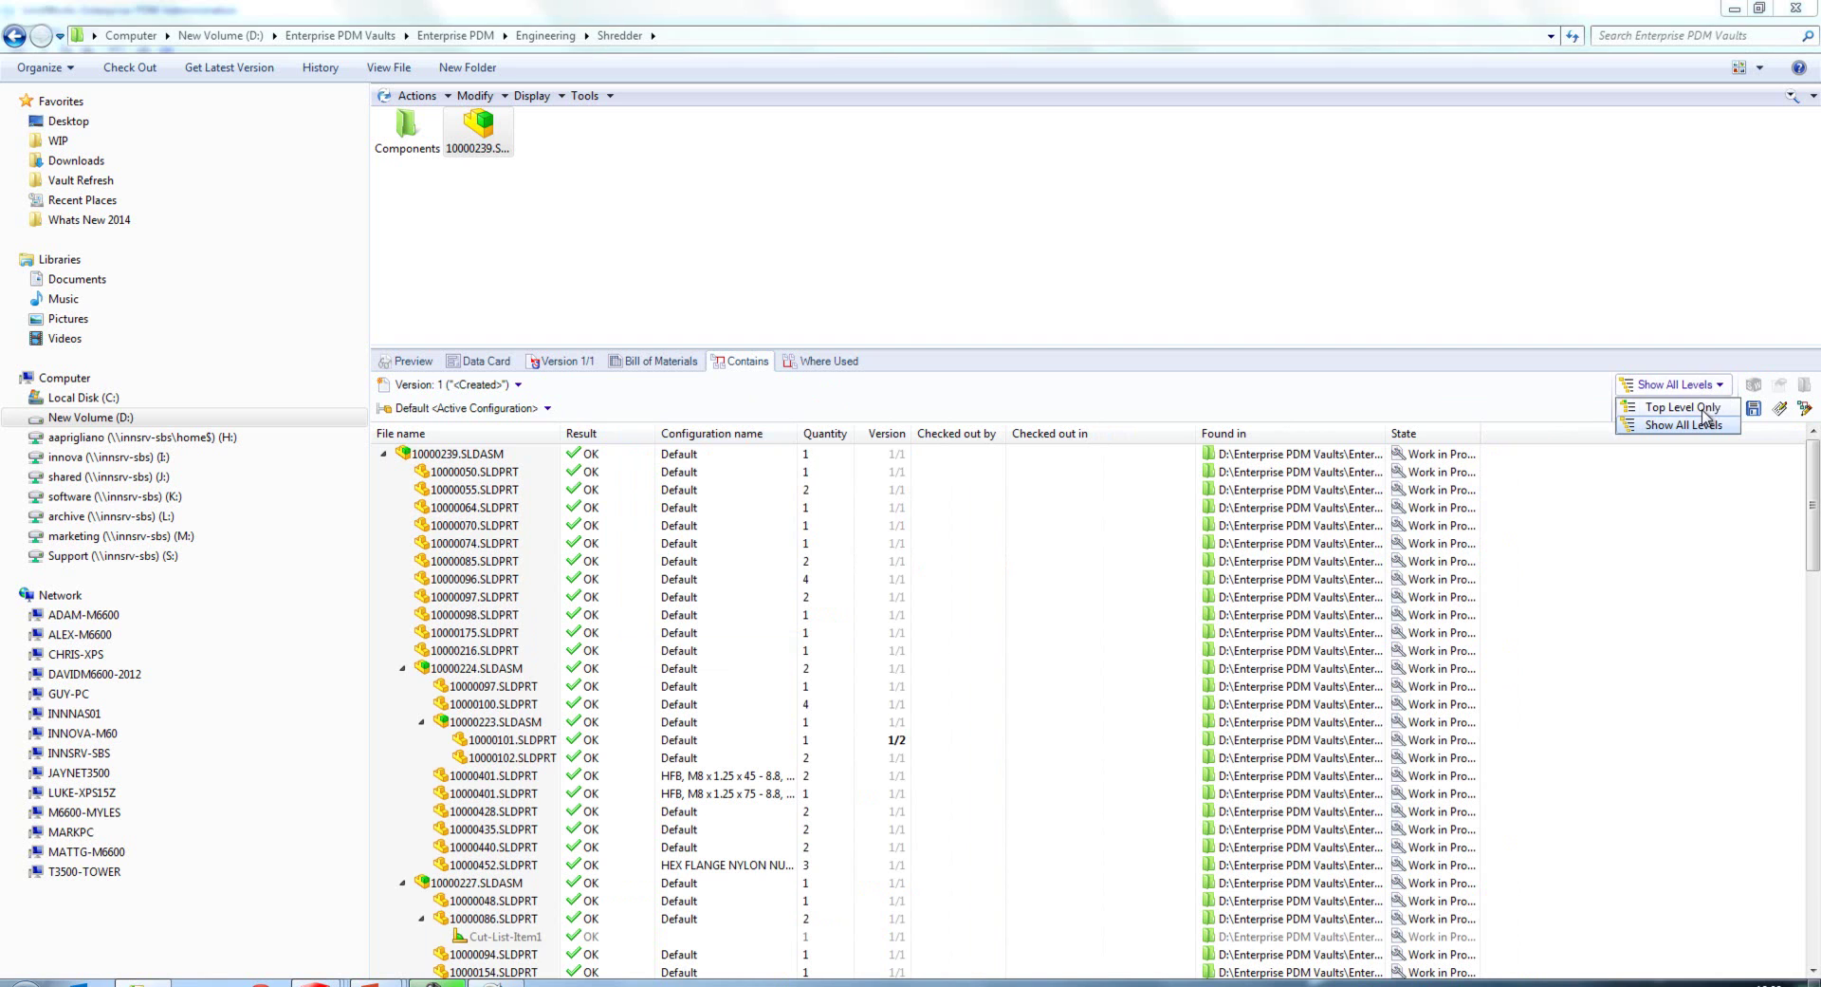
left_click(1698, 400)
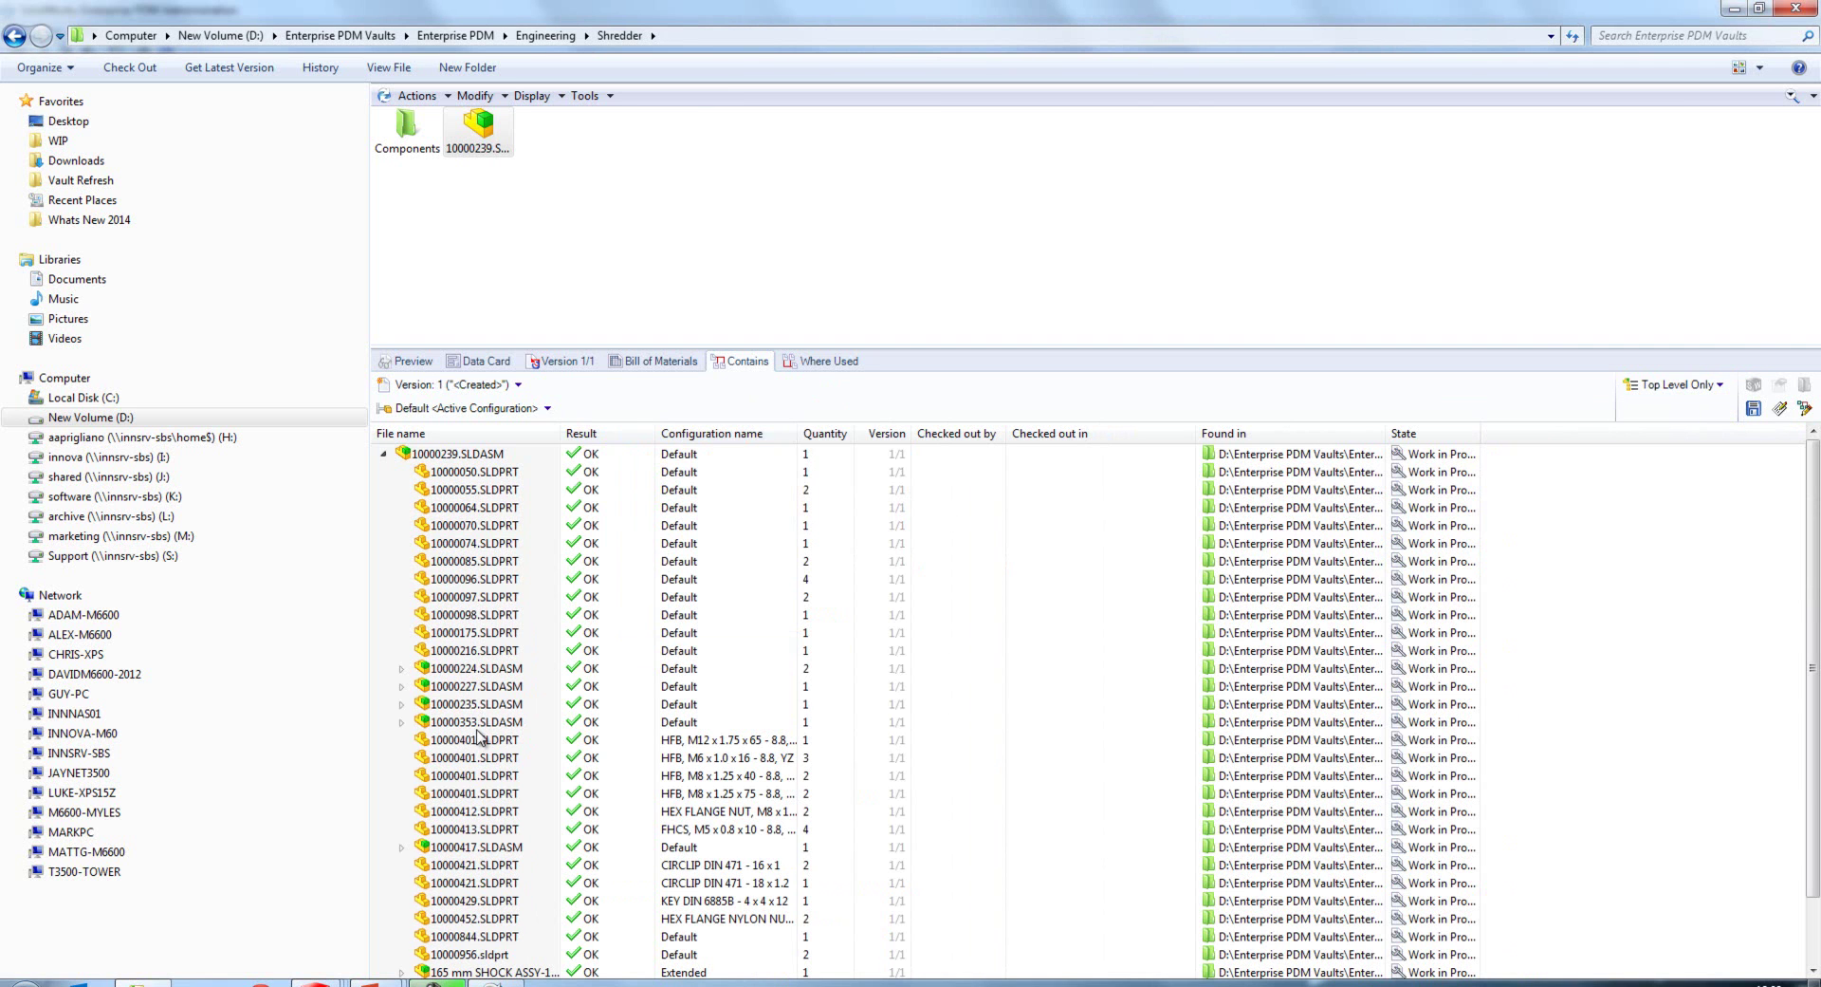
left_click(1719, 385)
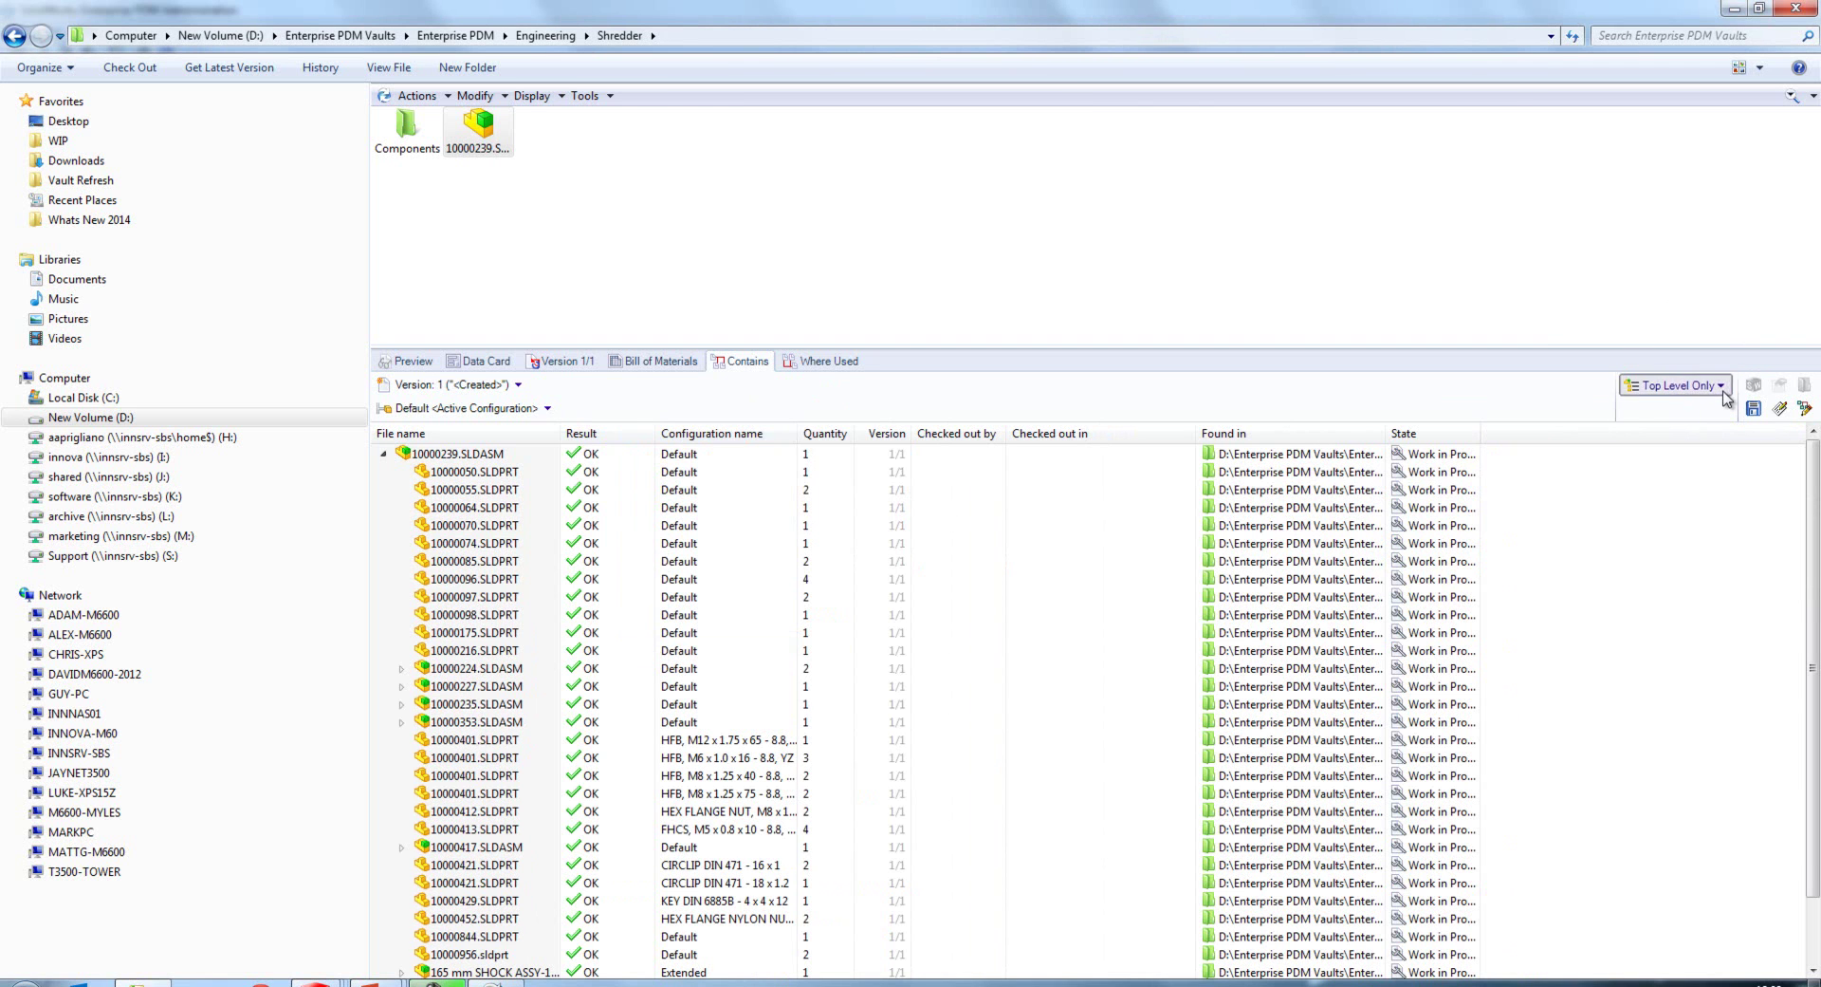
left_click(1689, 426)
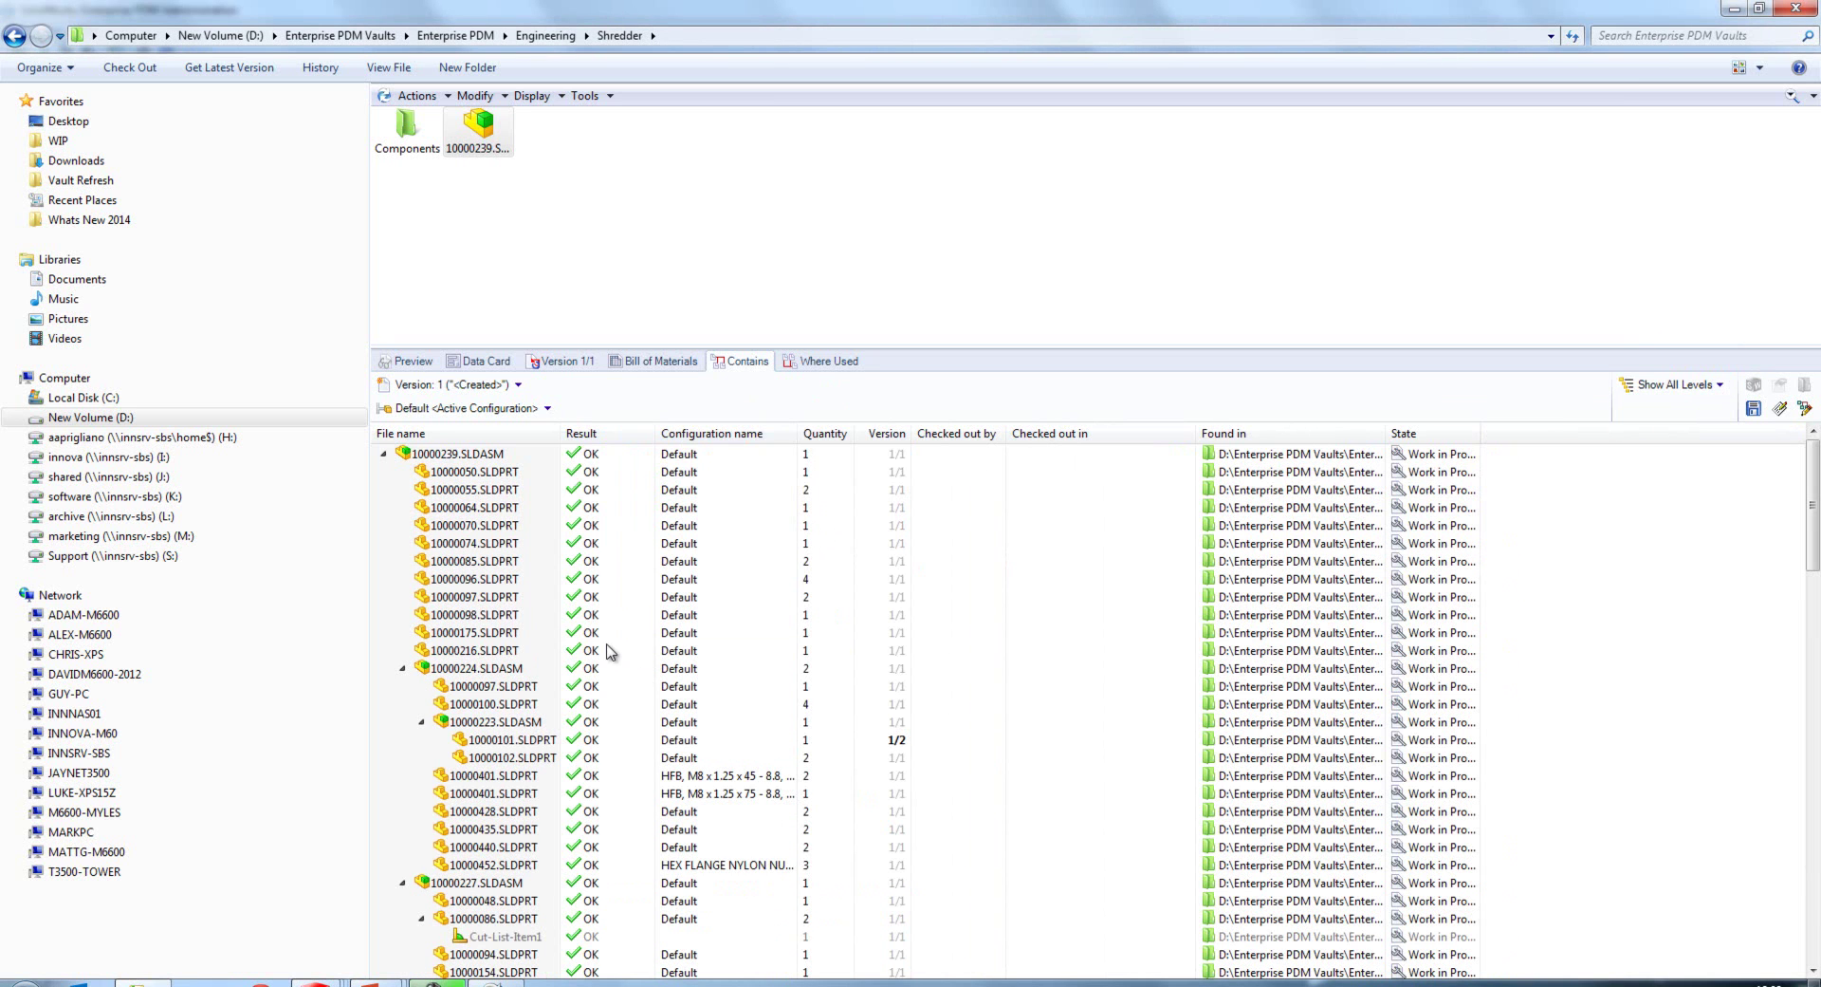
left_click(1664, 386)
left_click(1688, 407)
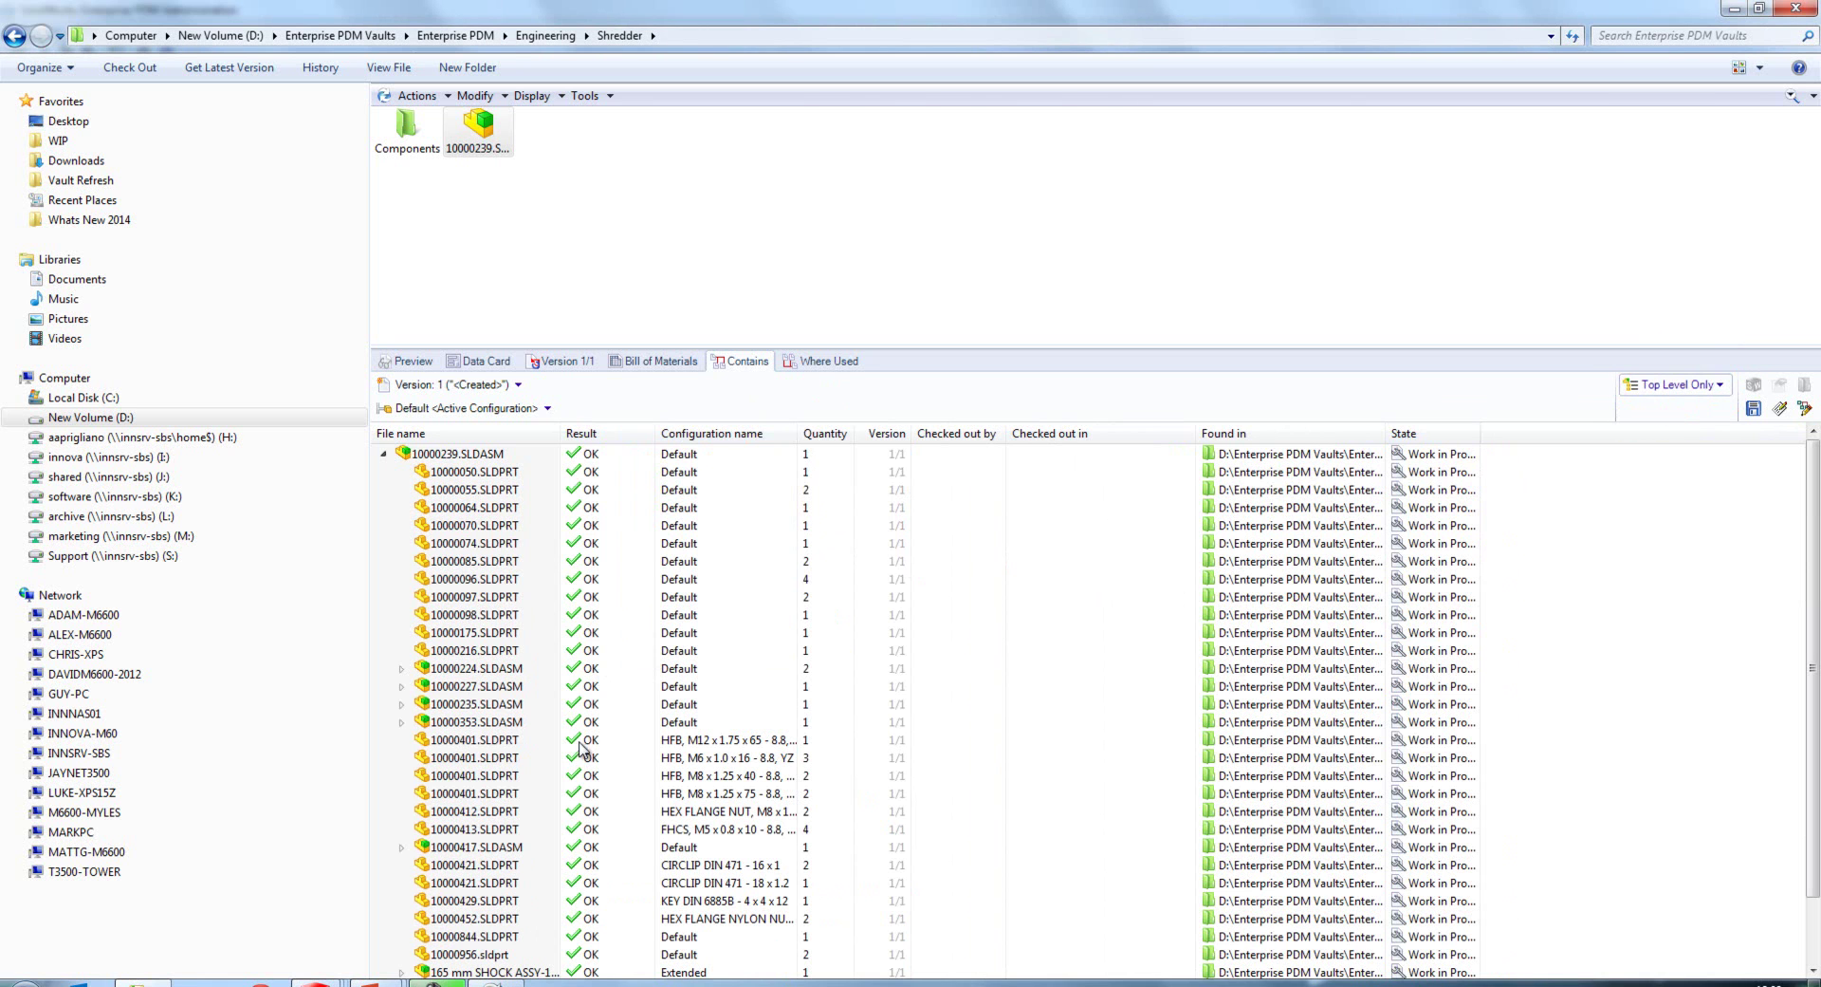
Expand 10000224.SLDASM, collapse 10000223.SLDASM, then collapse 10000224.SLDASM to one row
left_click(401, 670)
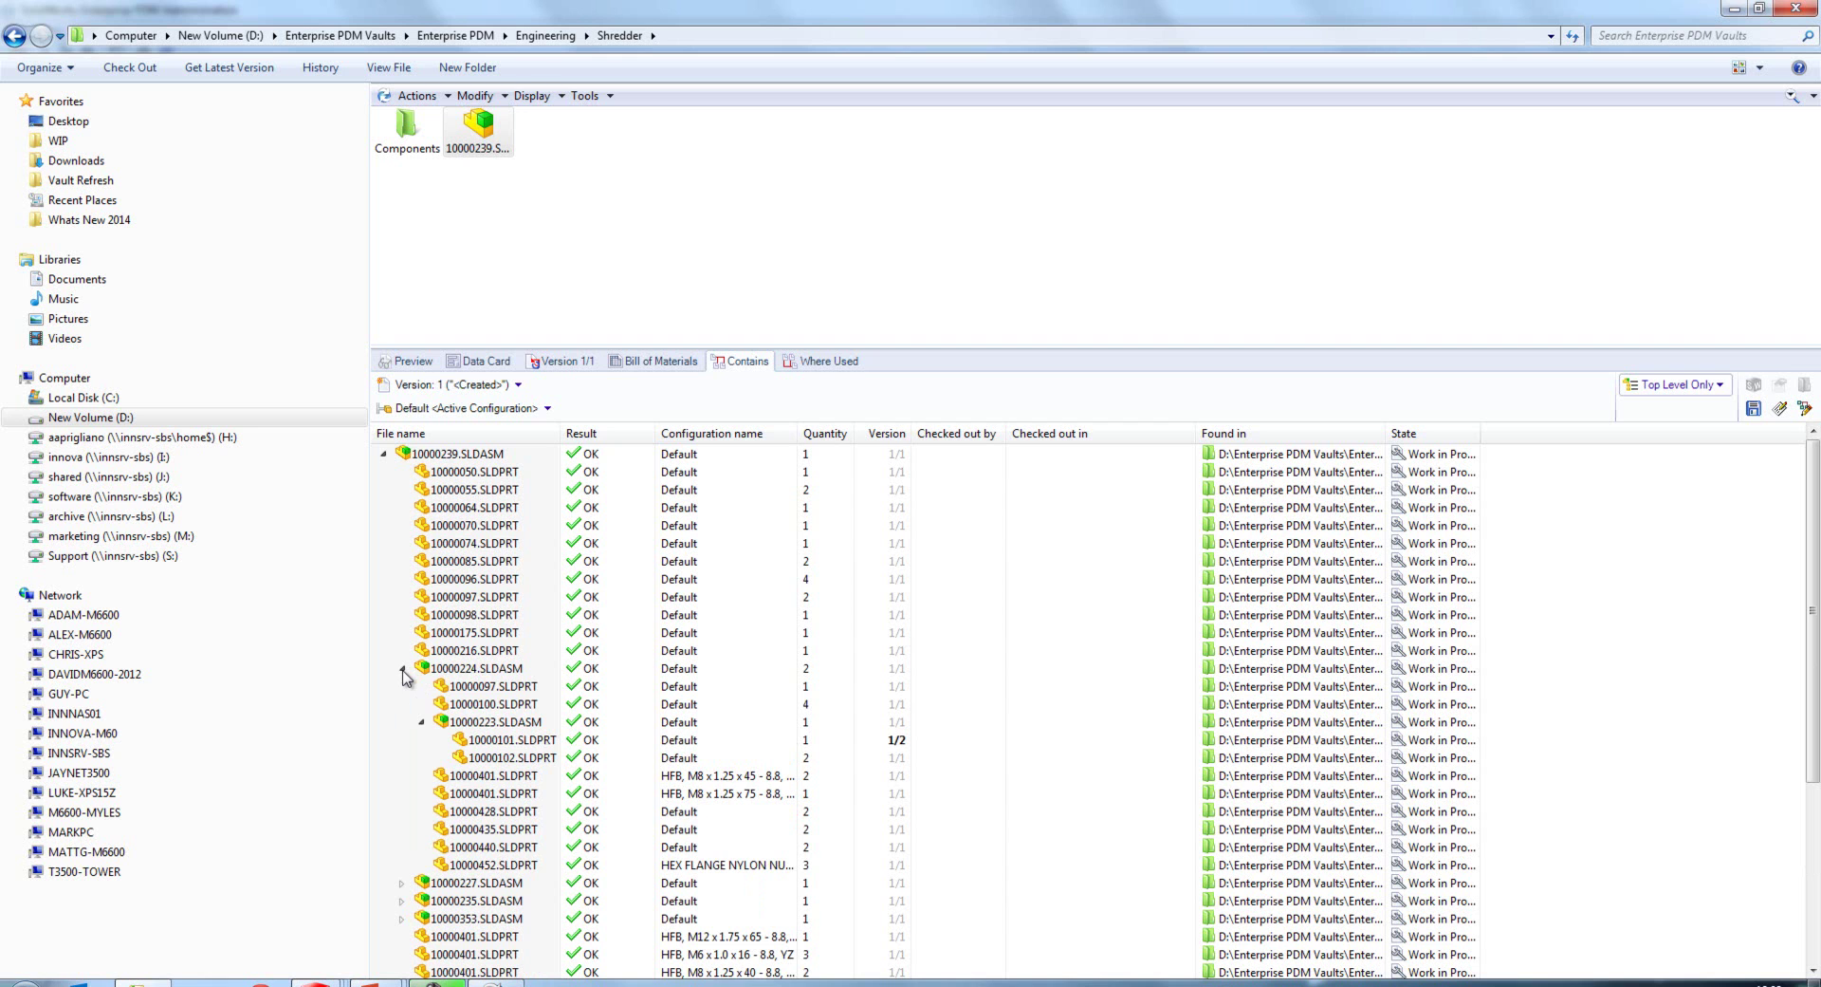
left_click(420, 723)
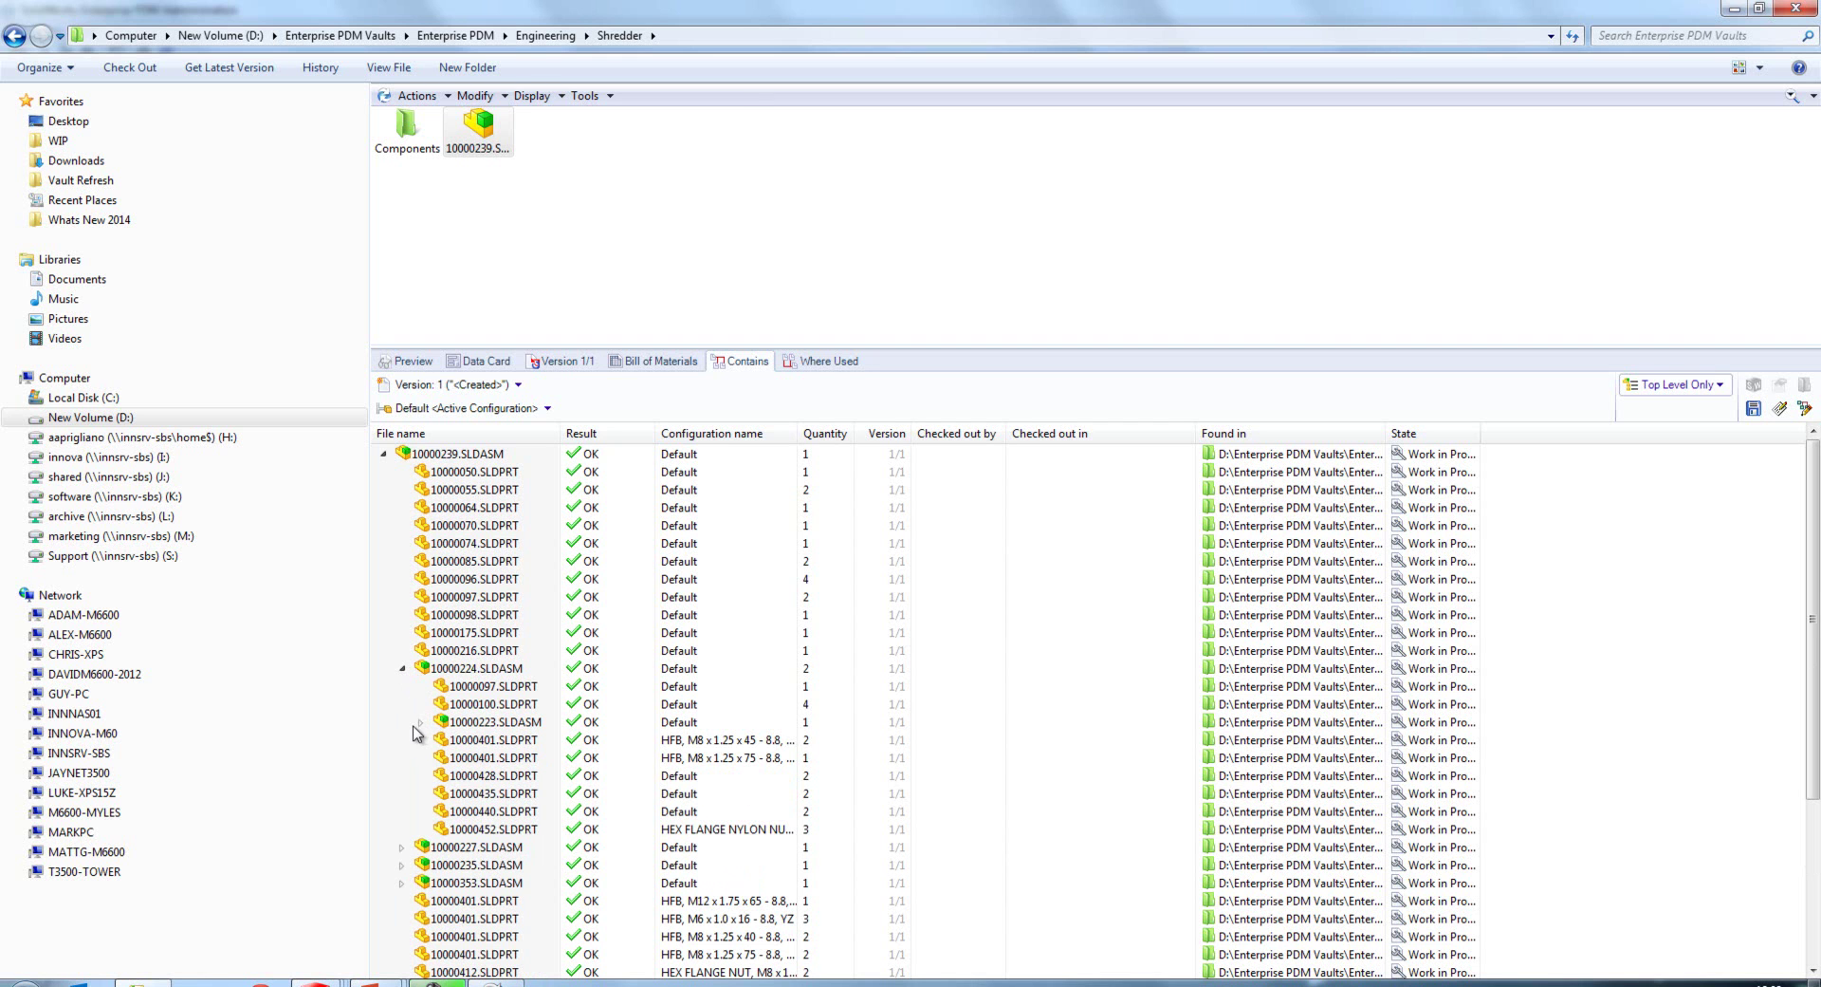
left_click(406, 670)
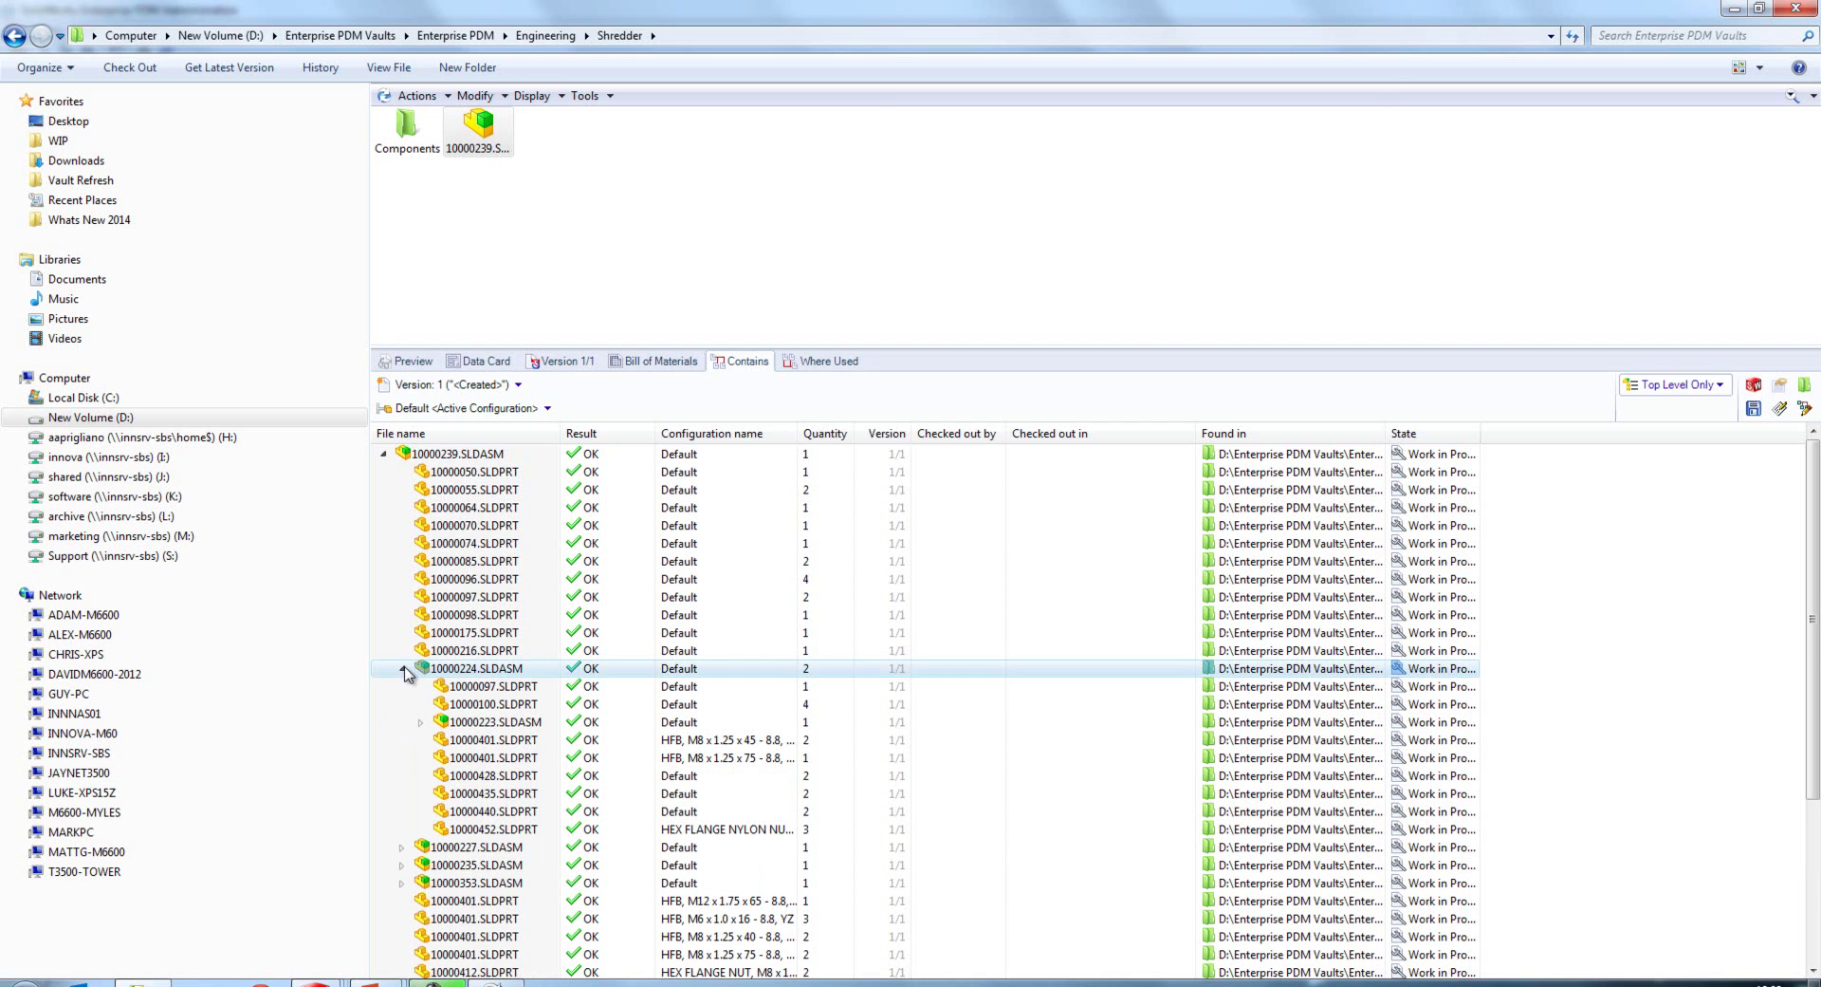
left_click(403, 669)
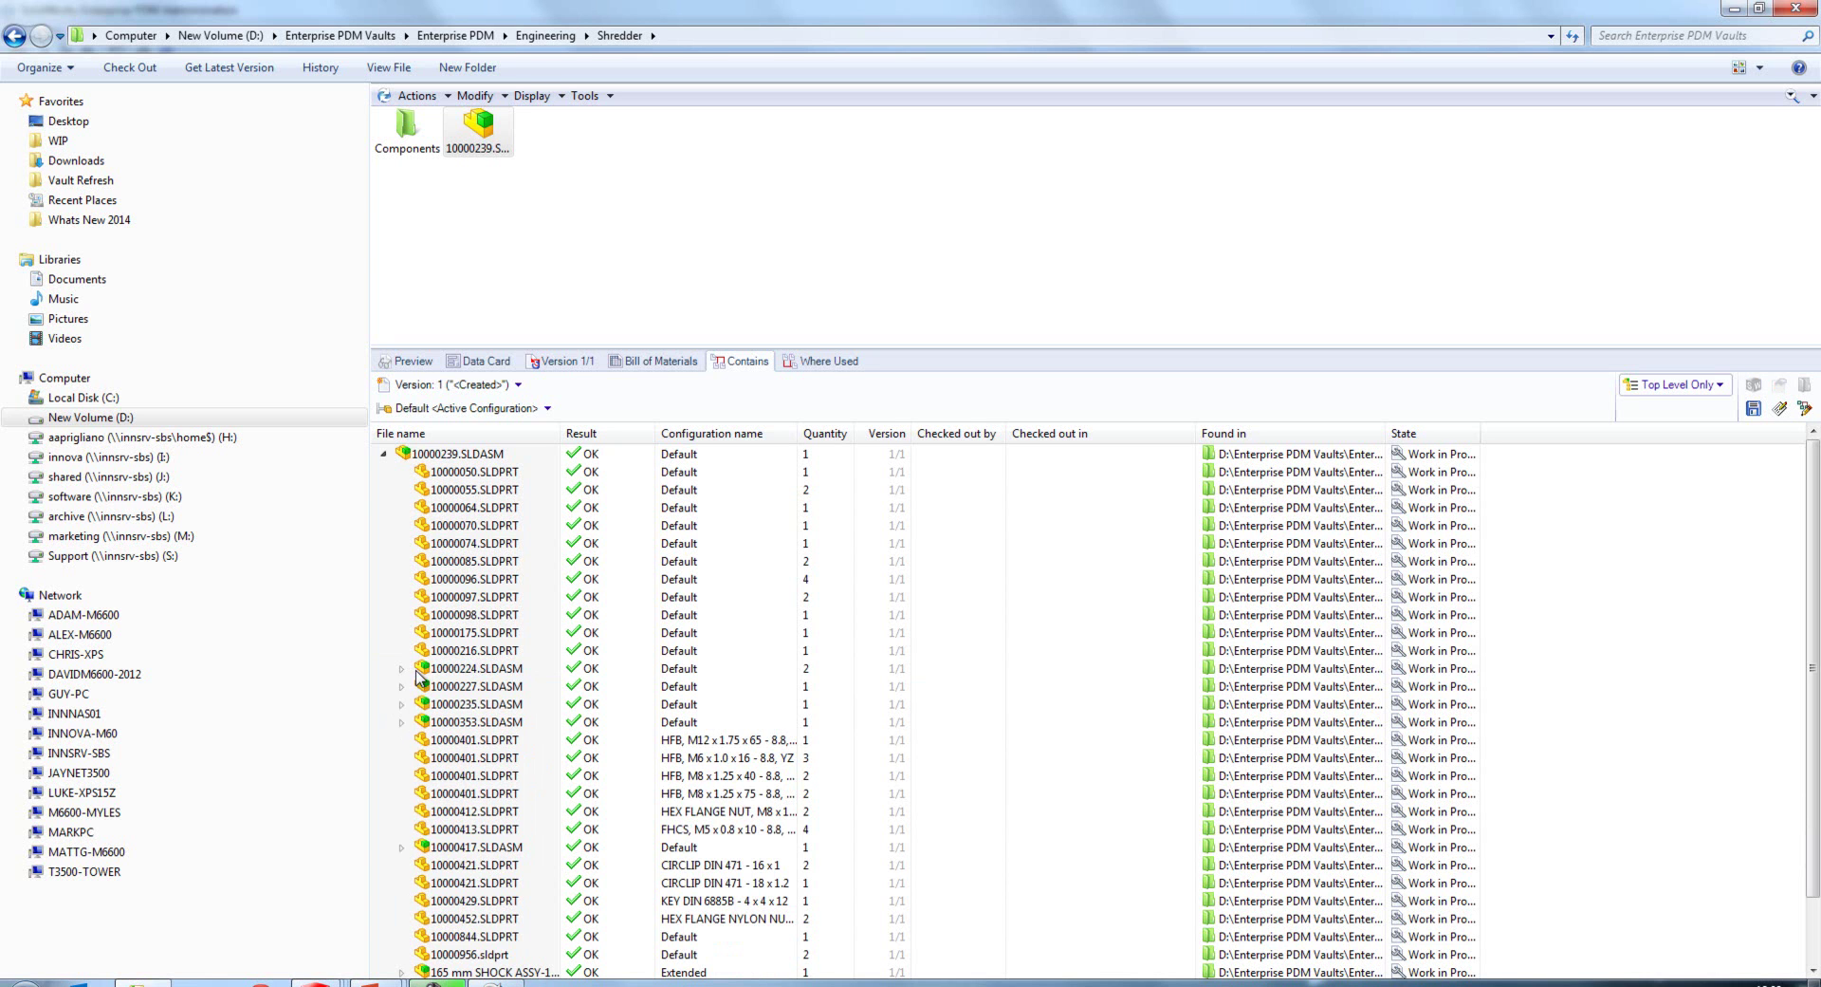
Start checking out the 10000239.SLDASM assembly
left_click(485, 161)
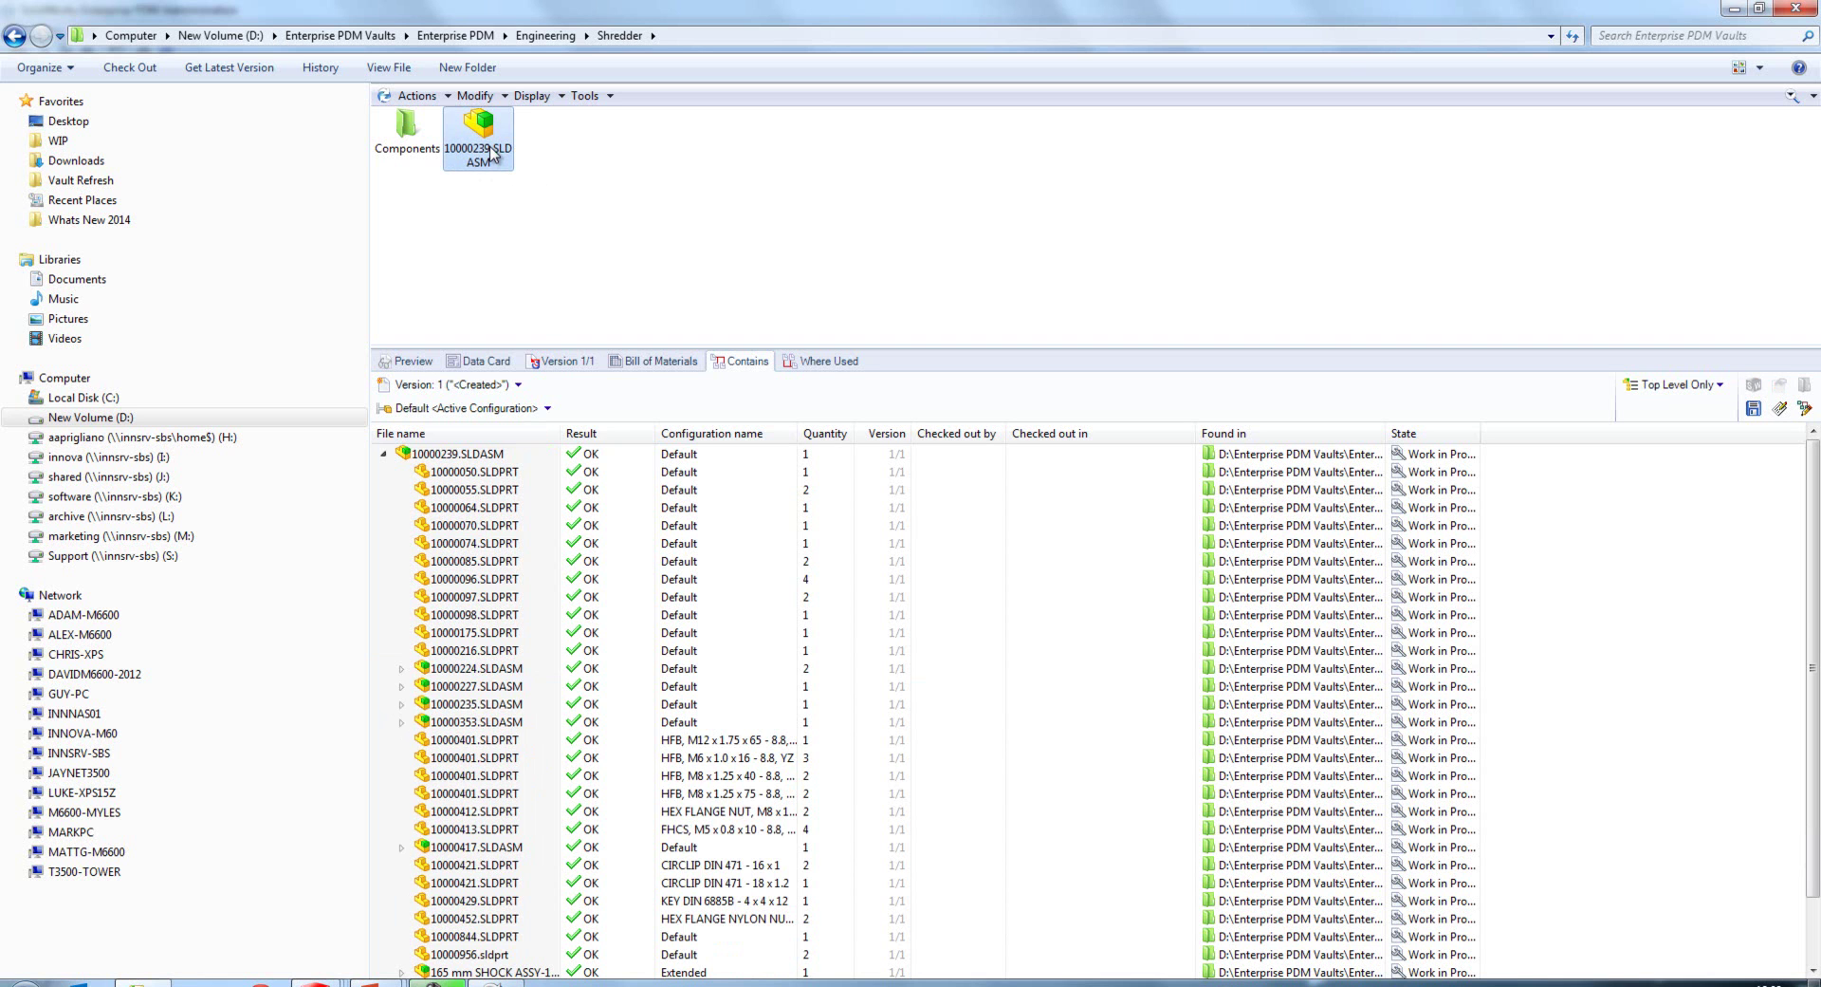
right_click(492, 154)
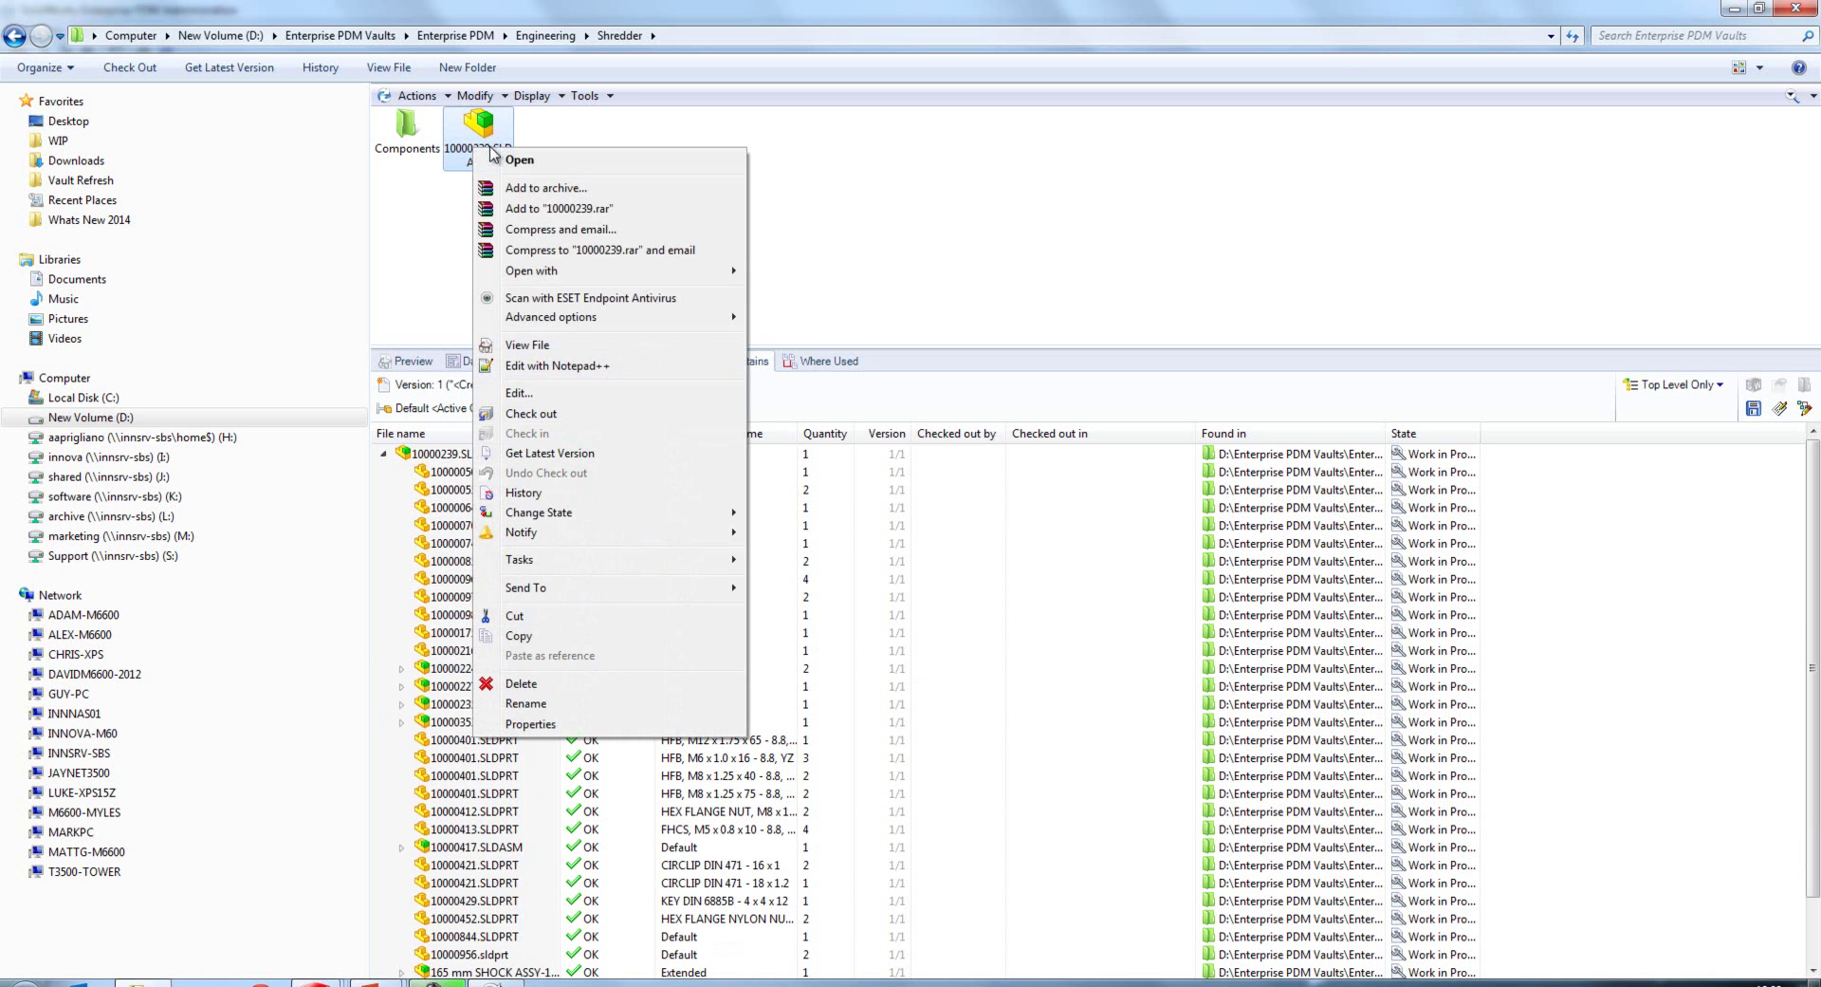
left_click(554, 420)
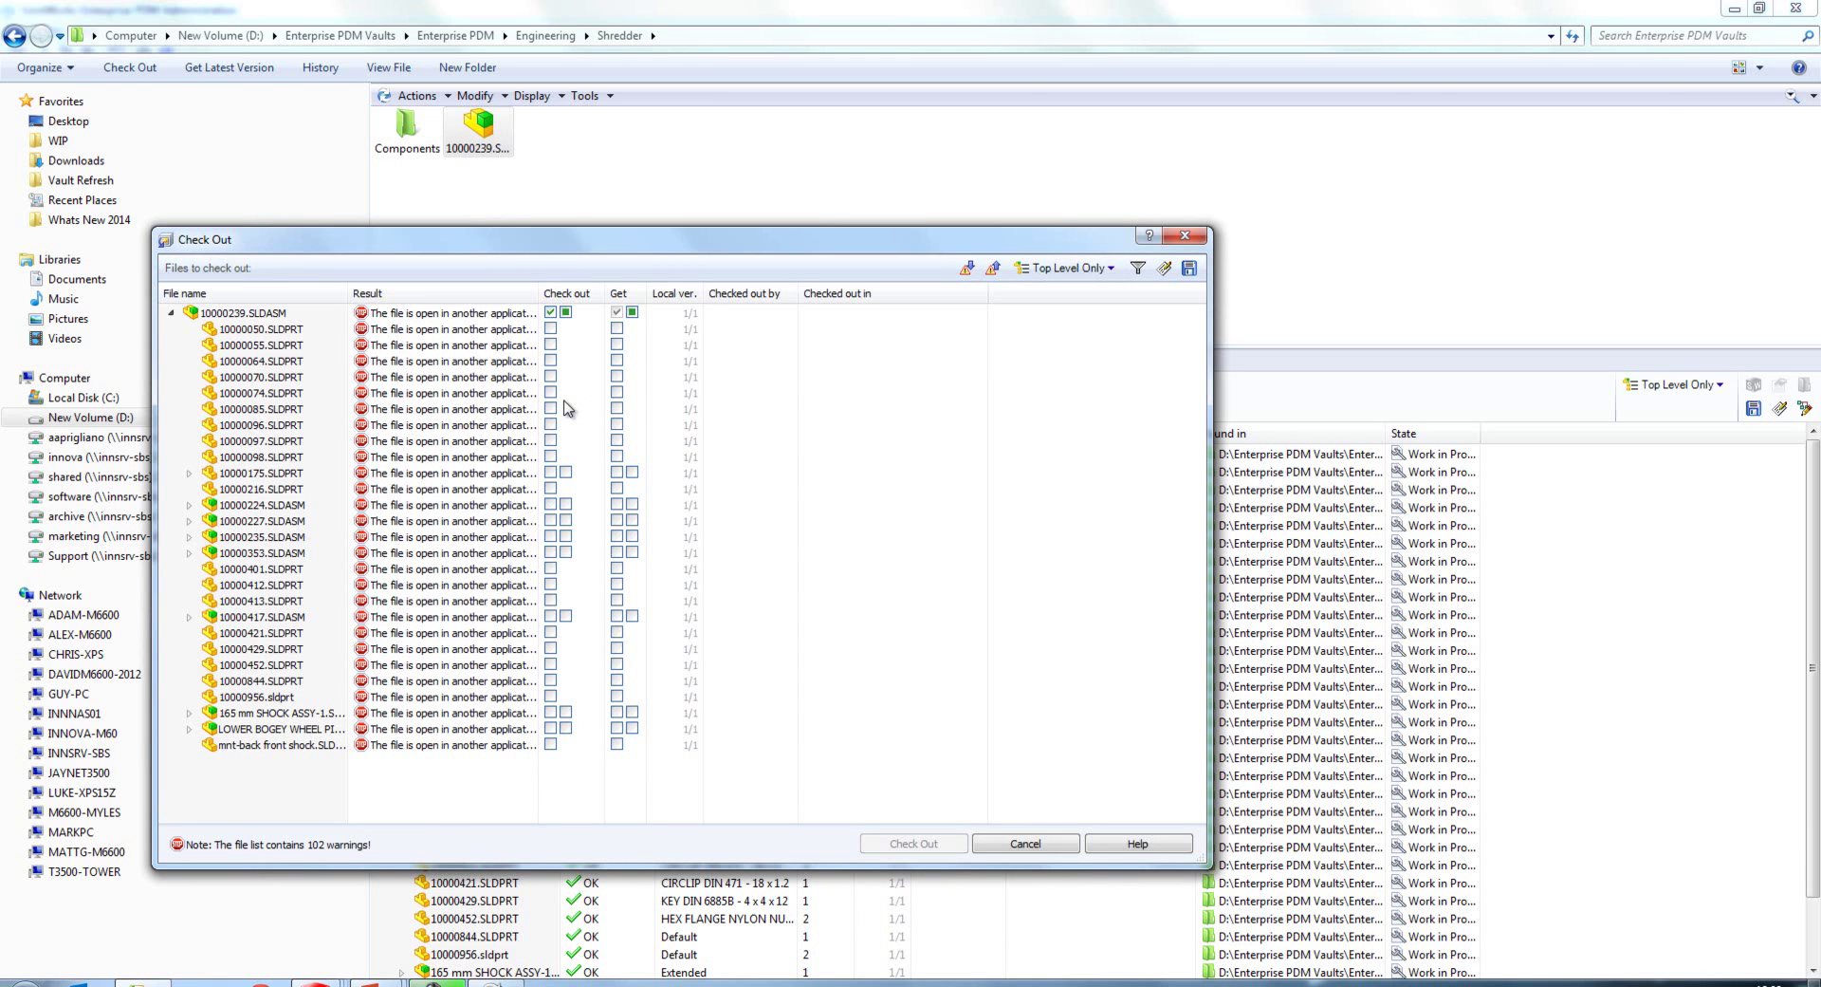
Hide, then show again, the reference selection controls in the Check Out list
right_click(578, 362)
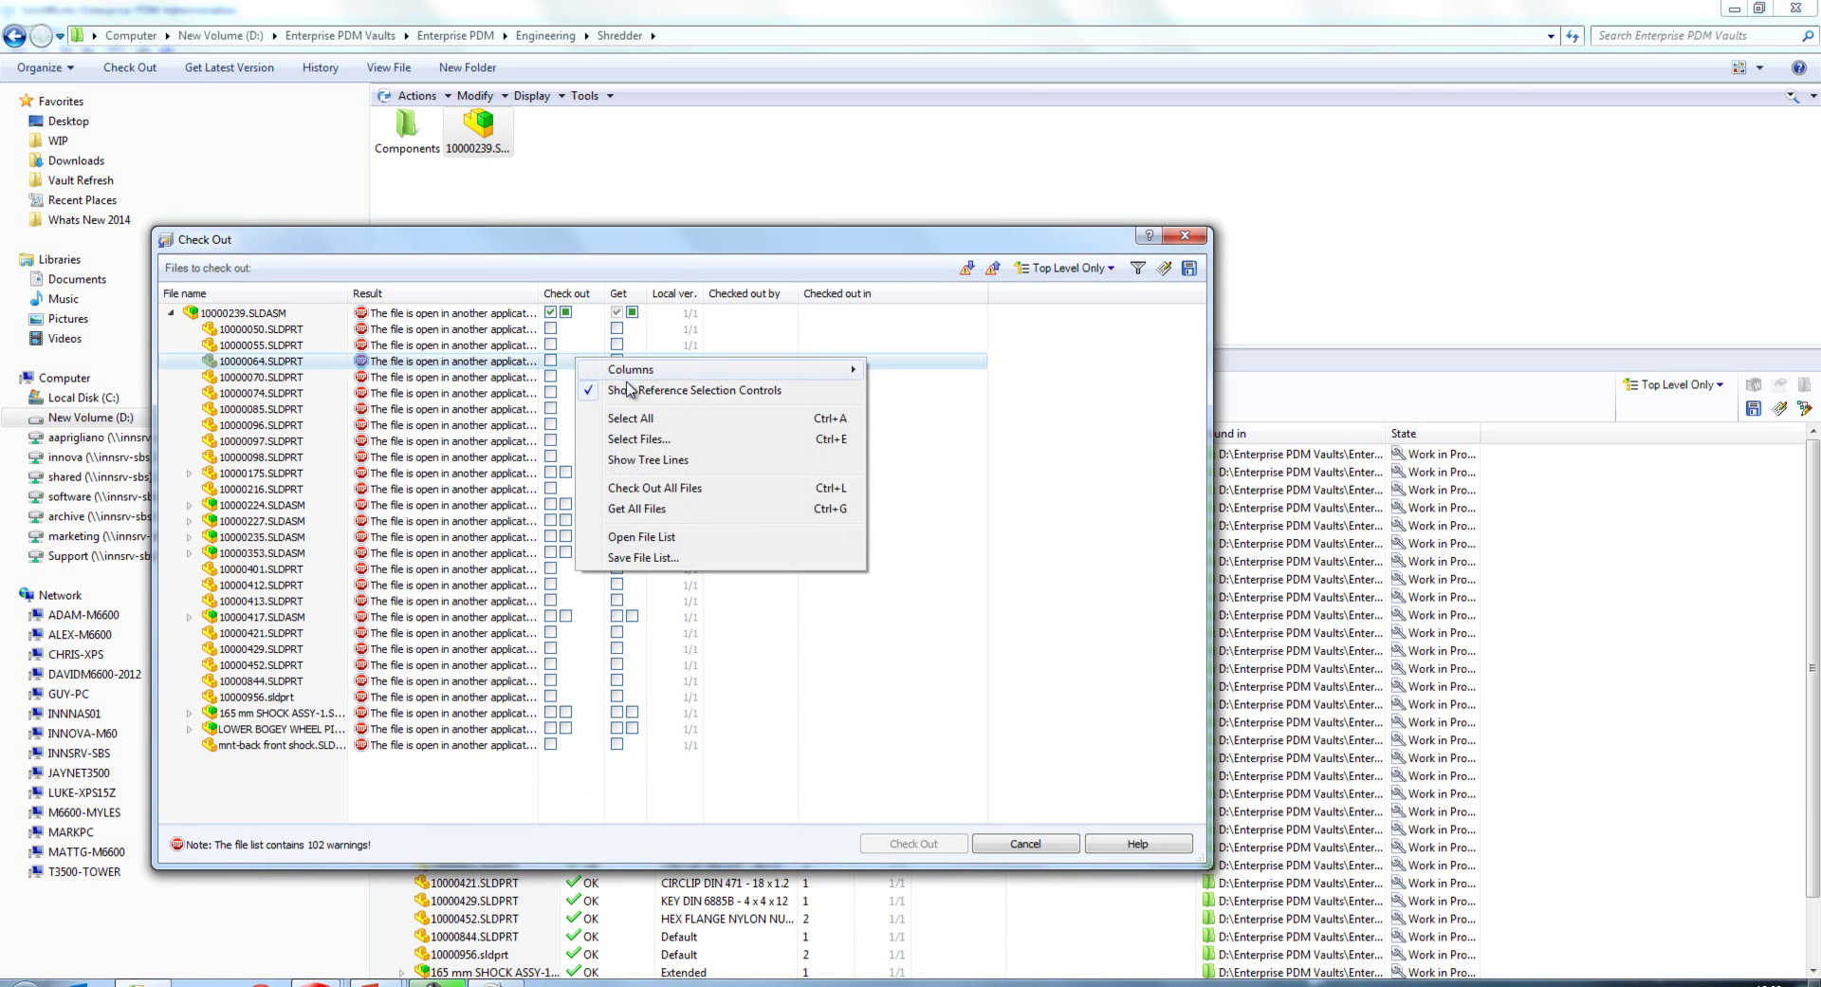
left_click(629, 390)
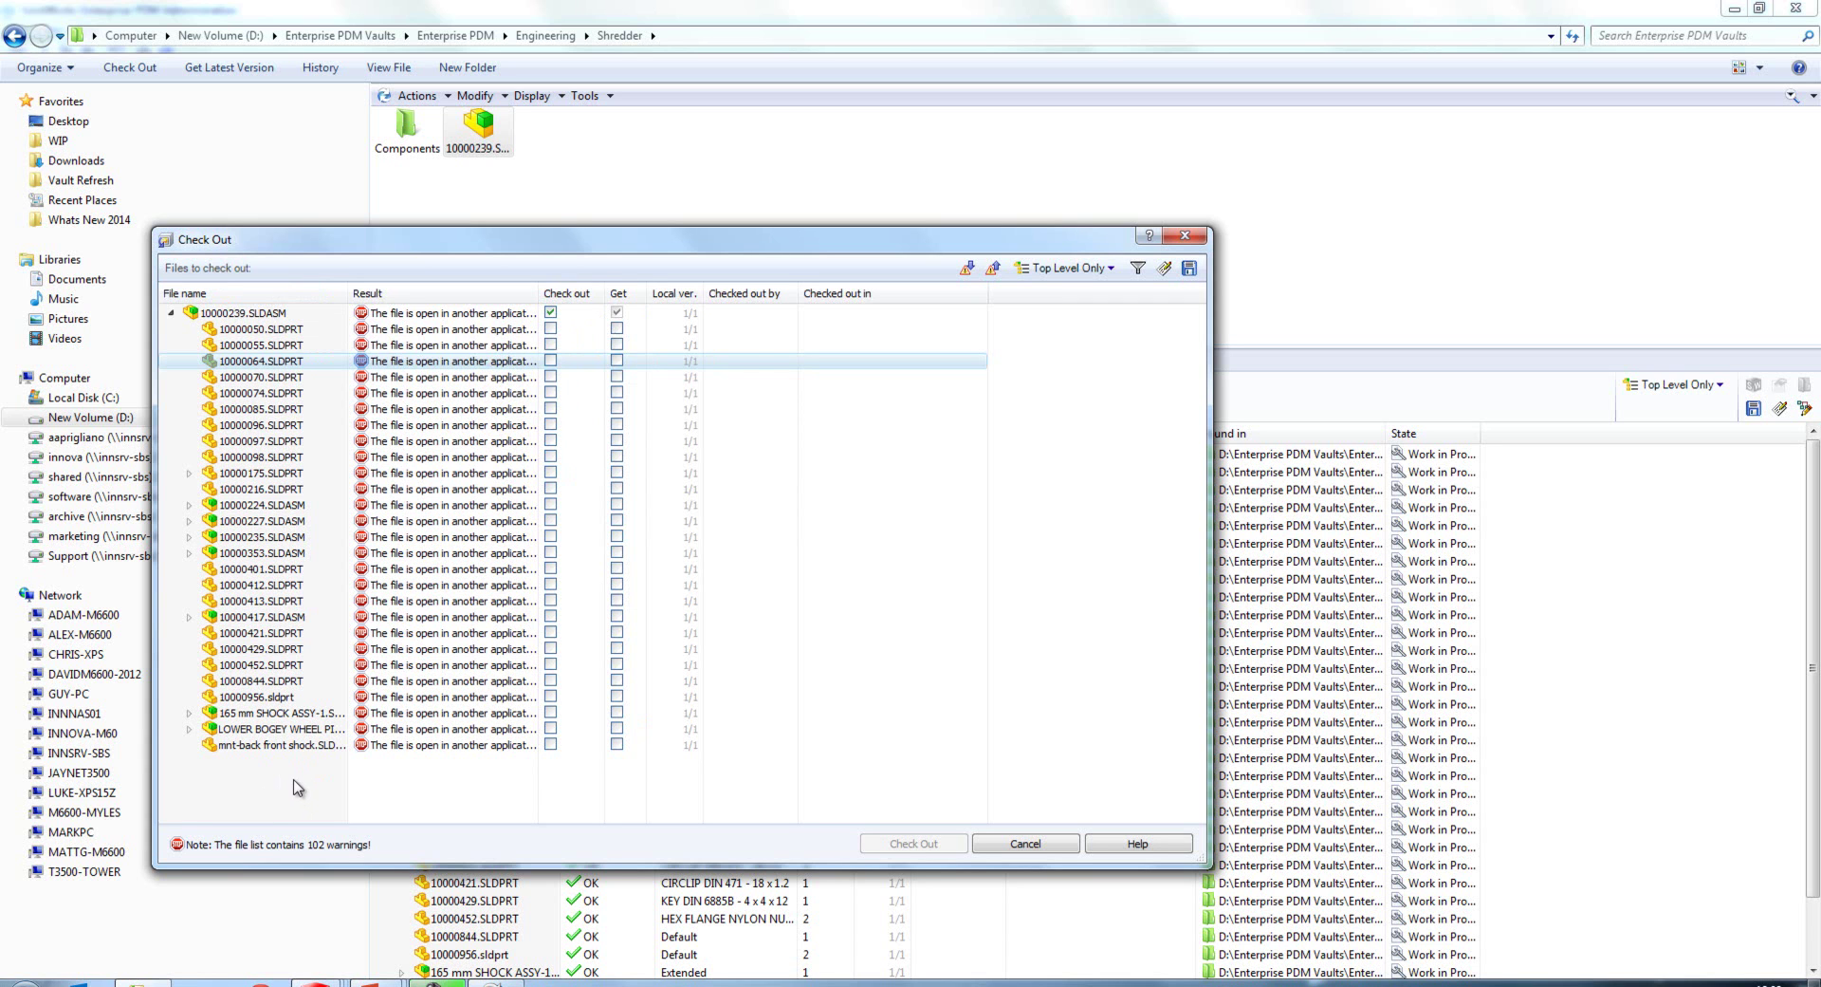
right_click(616, 326)
left_click(664, 356)
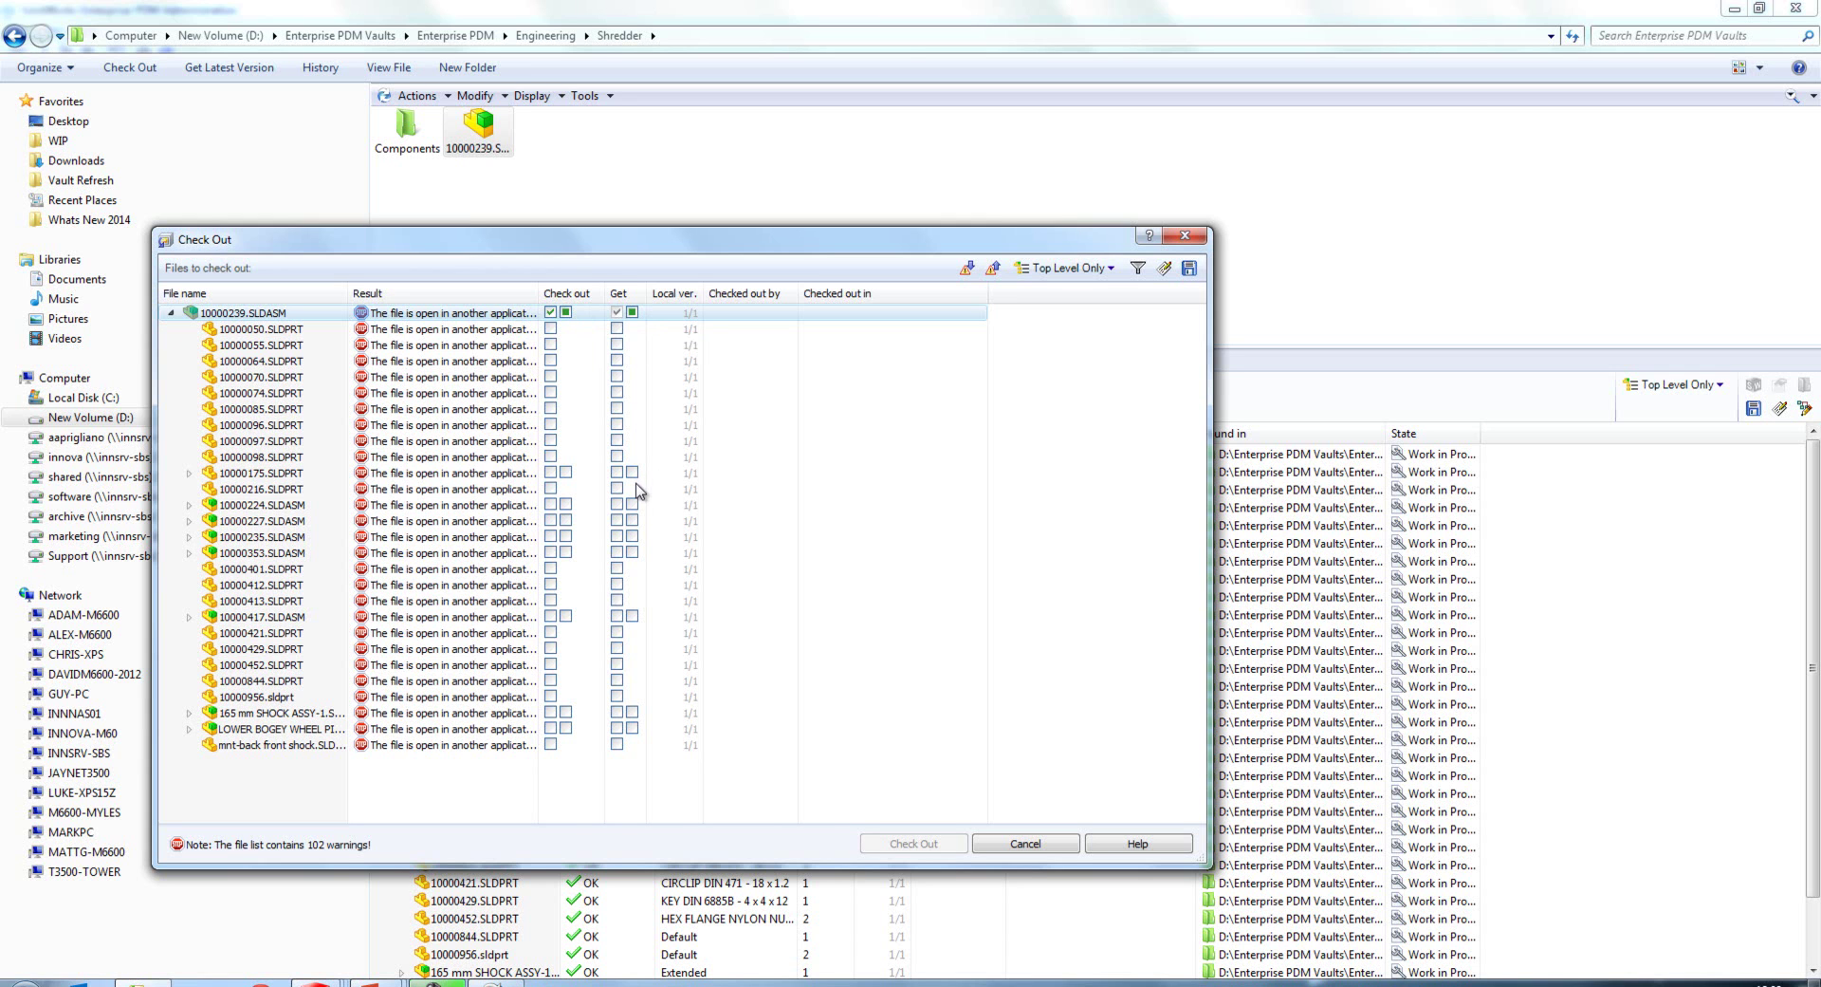
Expand 10000224.SLDASM, mark it and then all files to get, and clear the Get selections
left_click(190, 507)
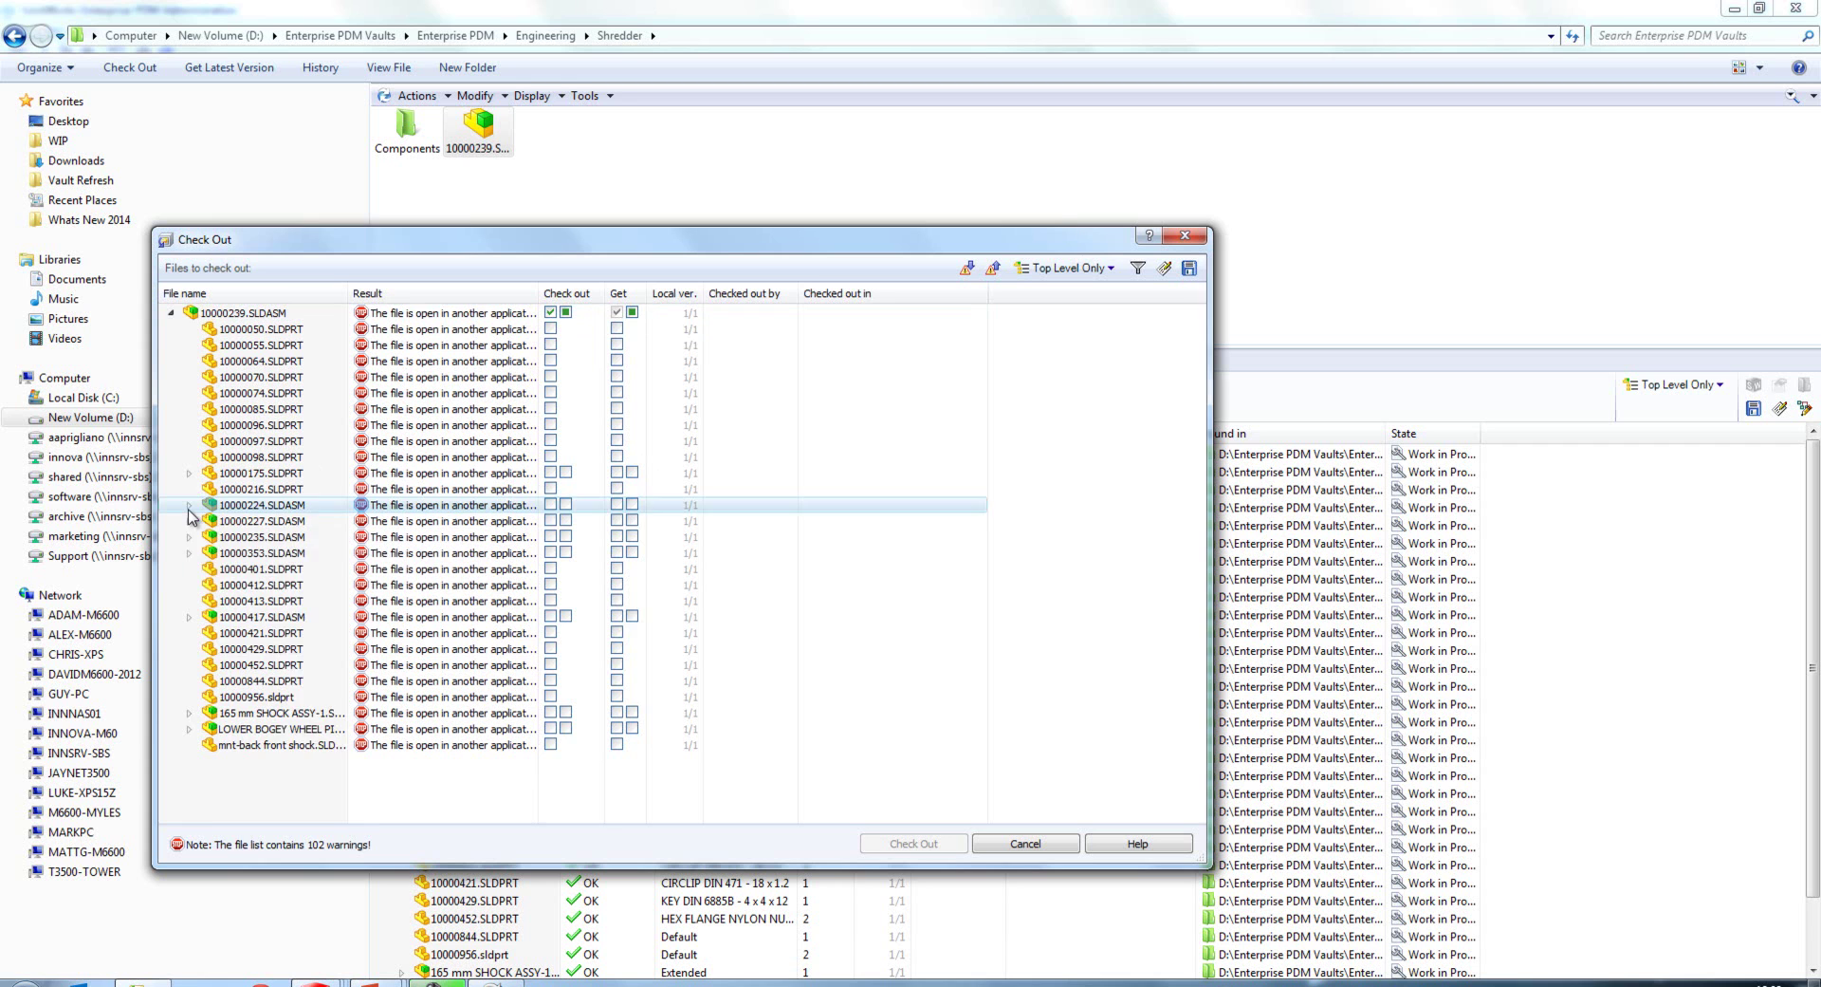
left_click(190, 506)
left_click(632, 503)
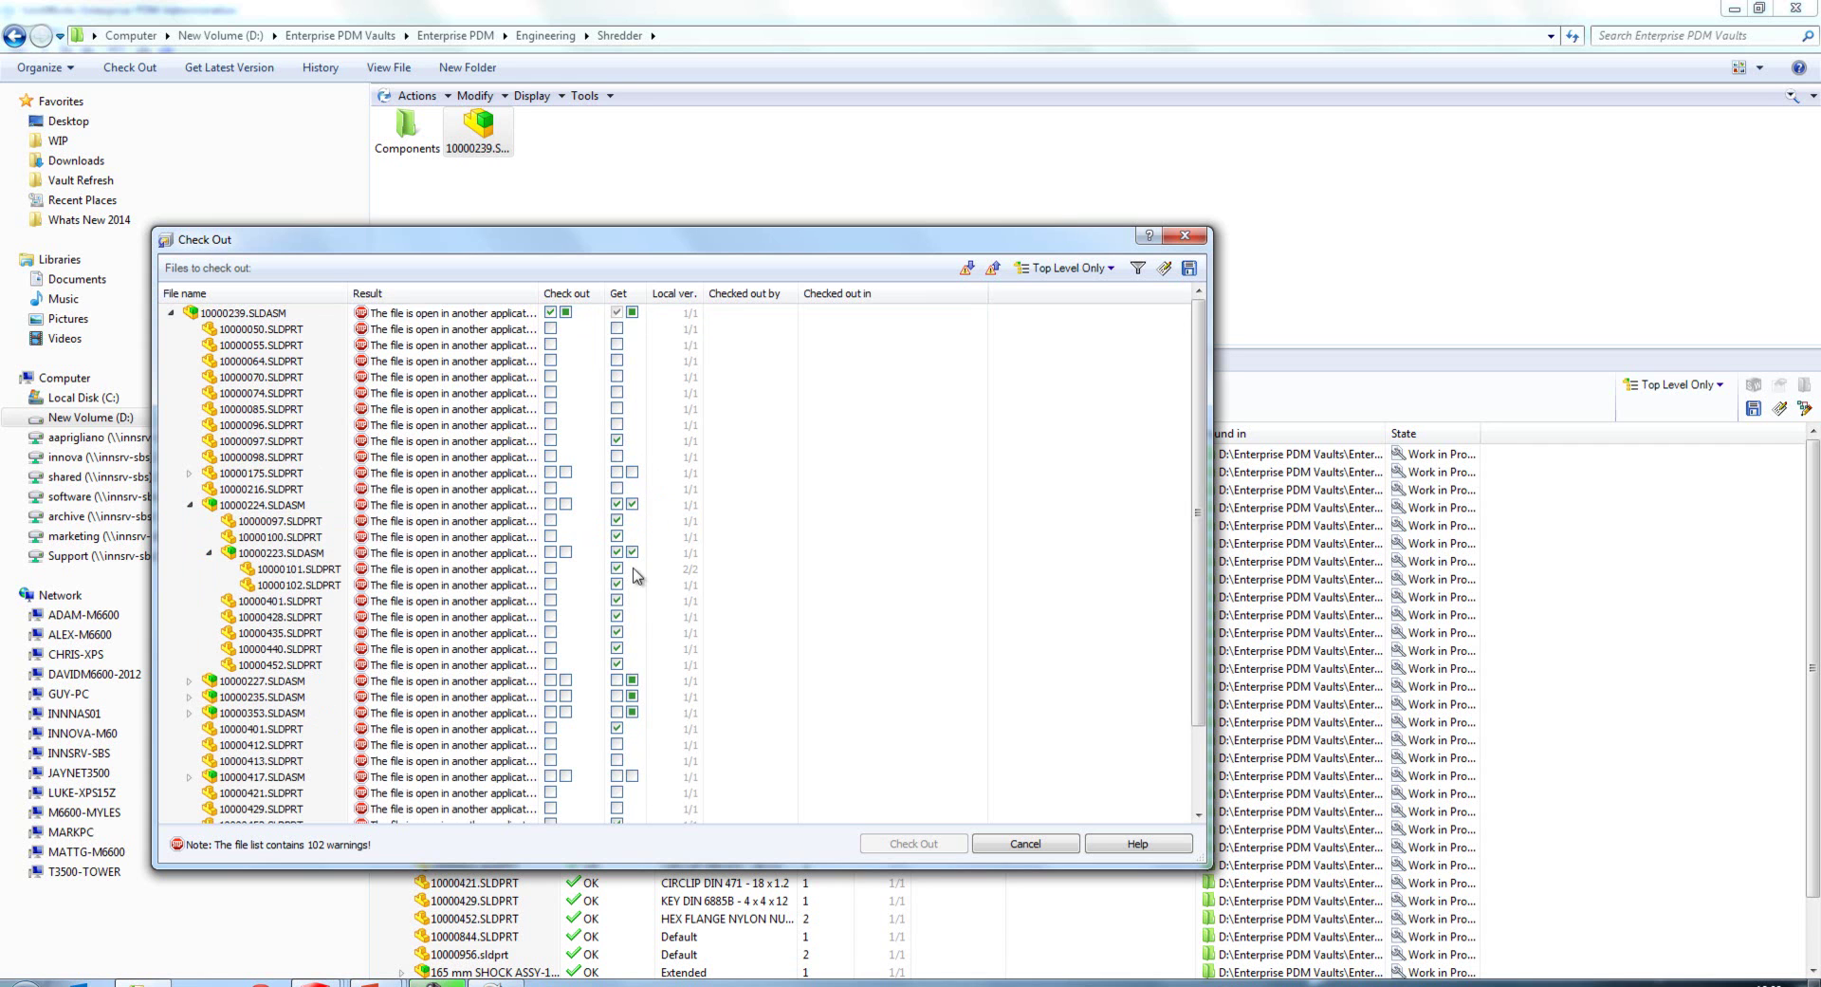
left_click(632, 313)
left_click(630, 314)
Add the Description column to the Check Out list
right_click(581, 292)
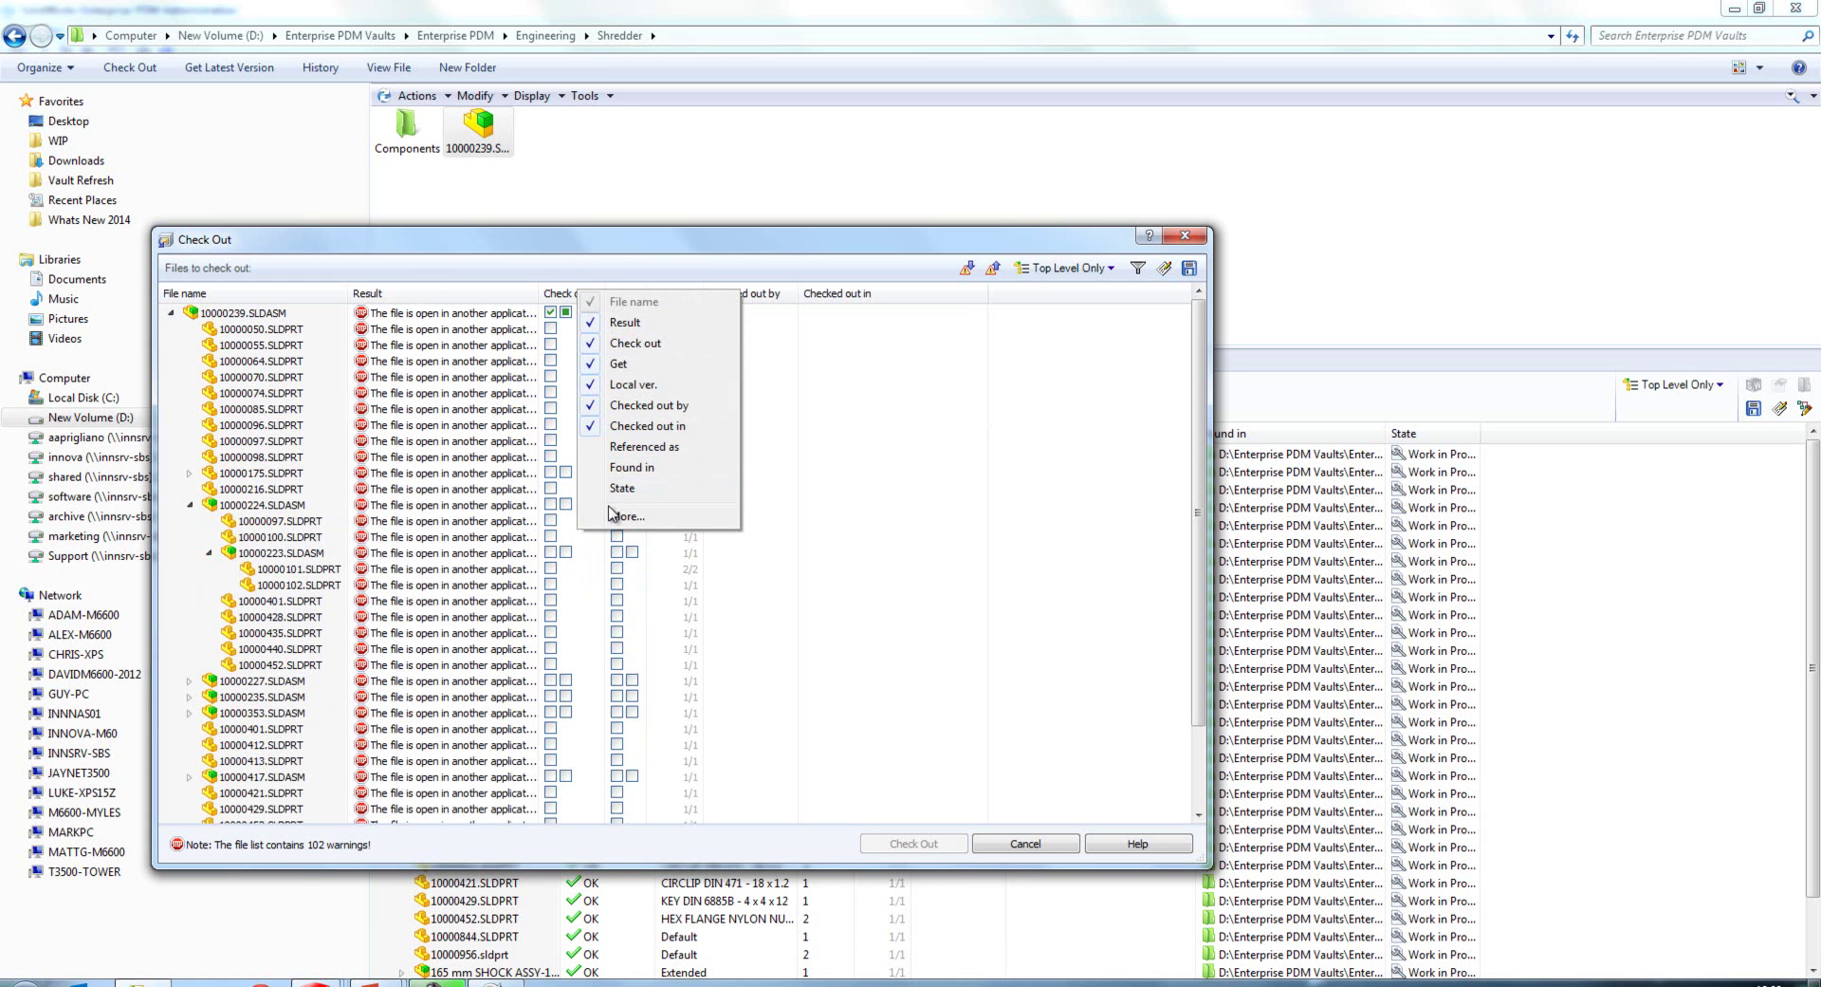
left_click(619, 517)
left_click_drag(809, 471, 808, 529)
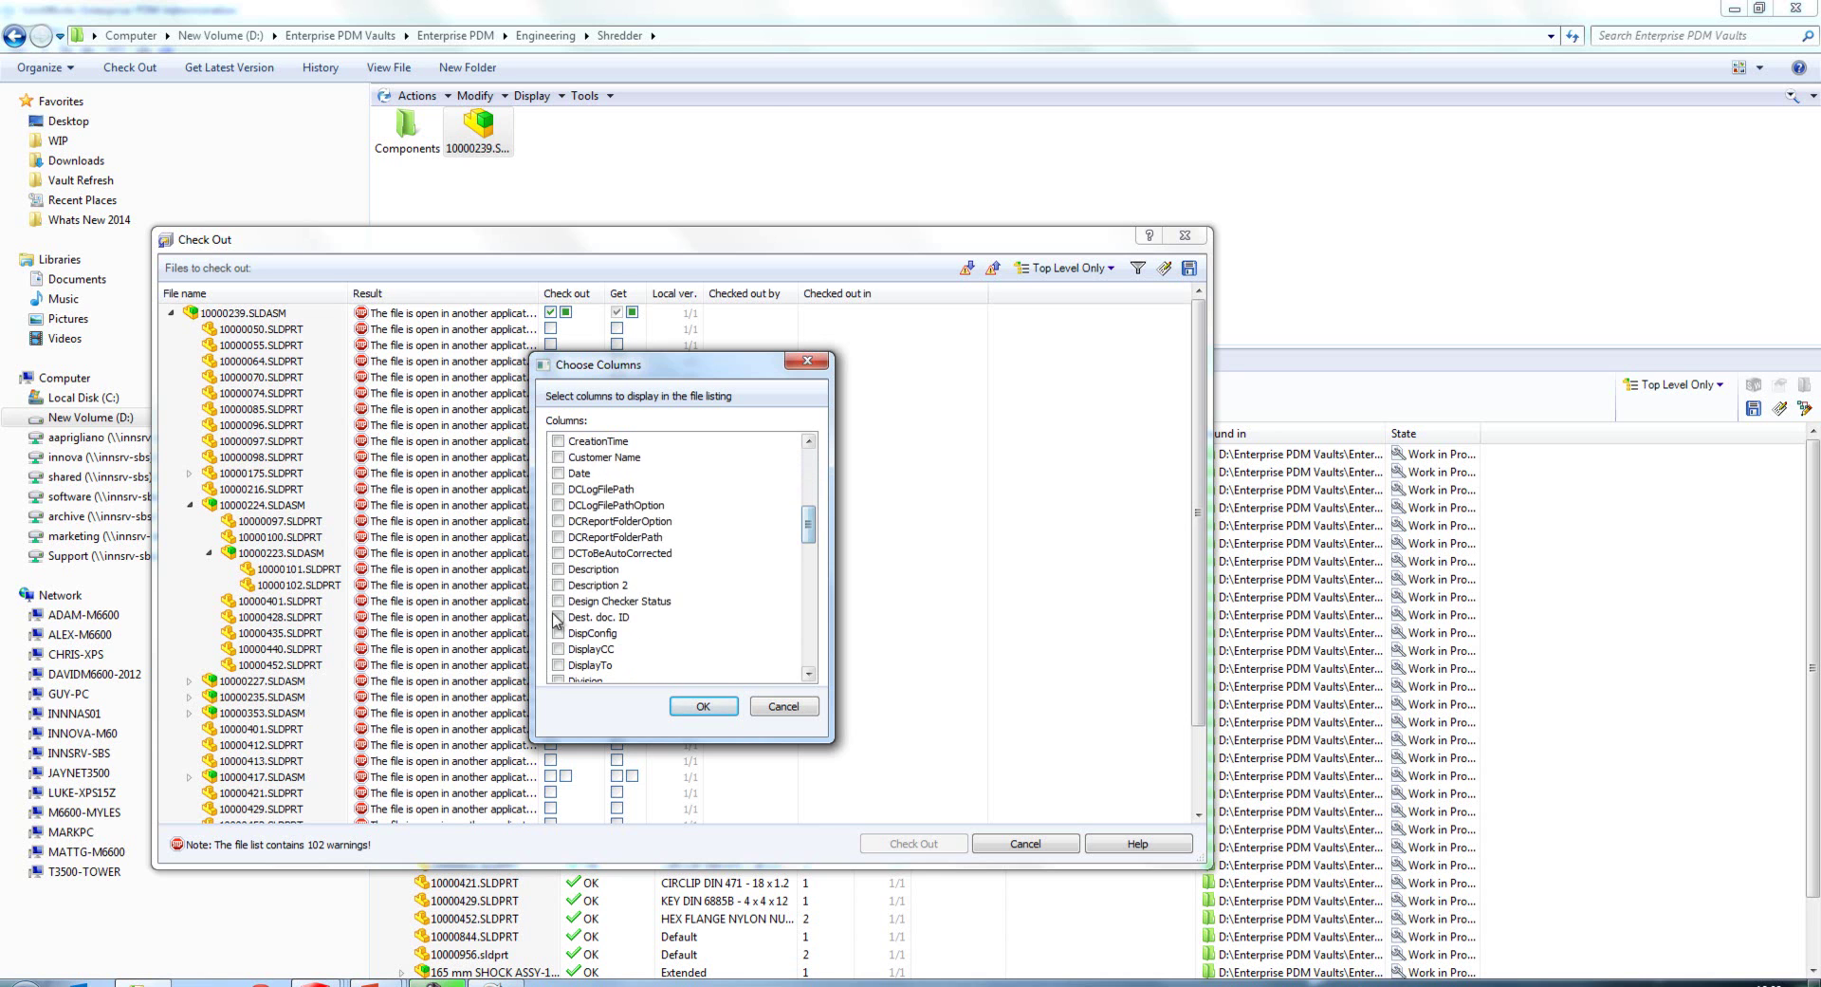
left_click(558, 568)
left_click(692, 714)
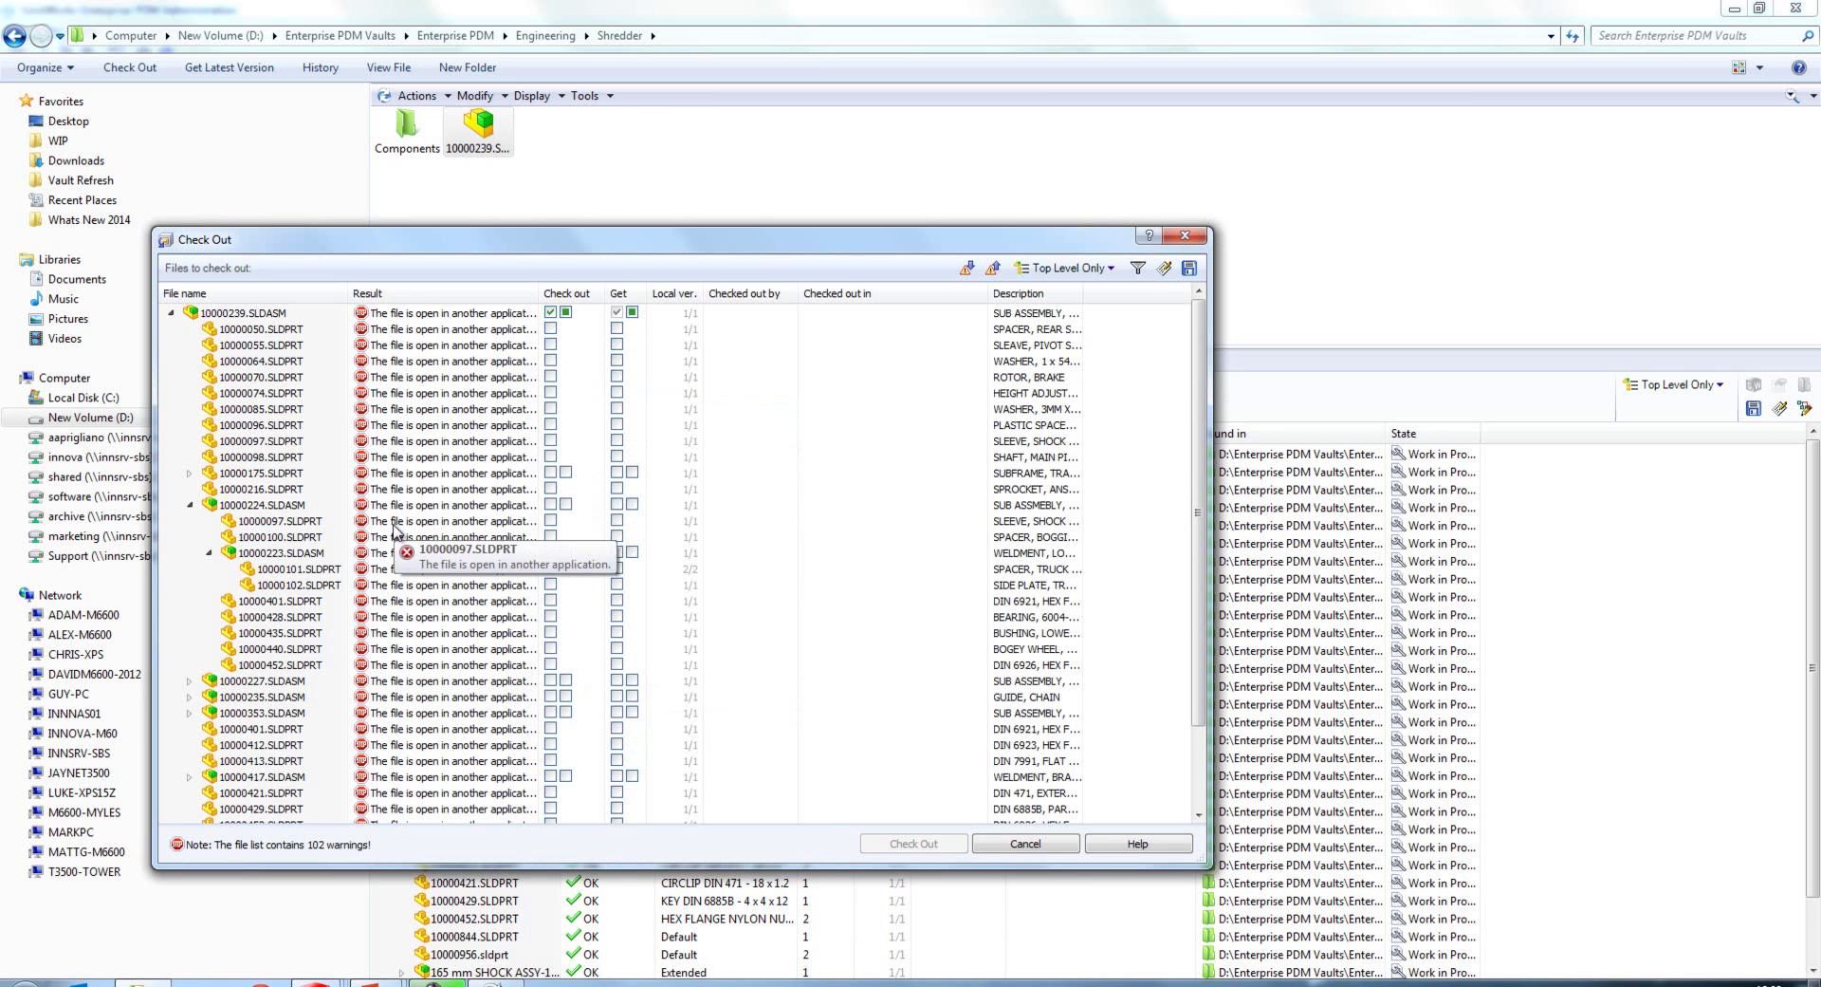
Collapse and re-expand 10000224.SLDASM, and open the reference levels list without changing it
left_click(190, 505)
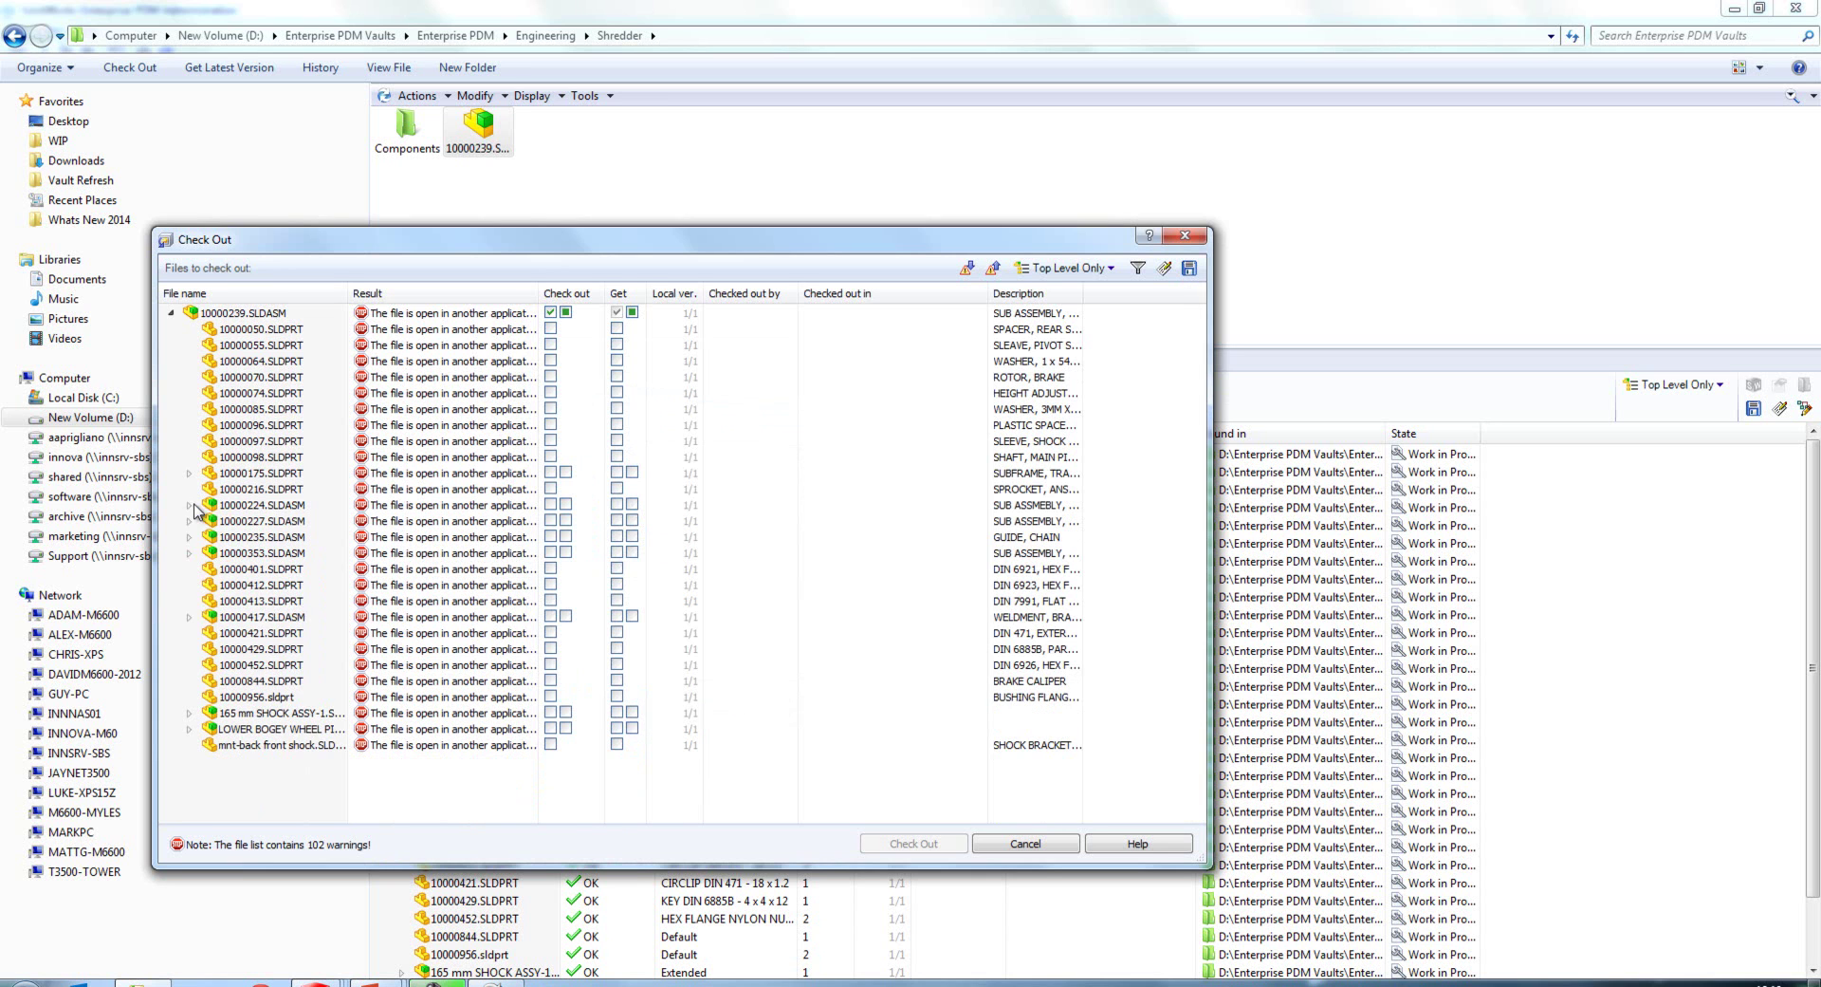
left_click(190, 506)
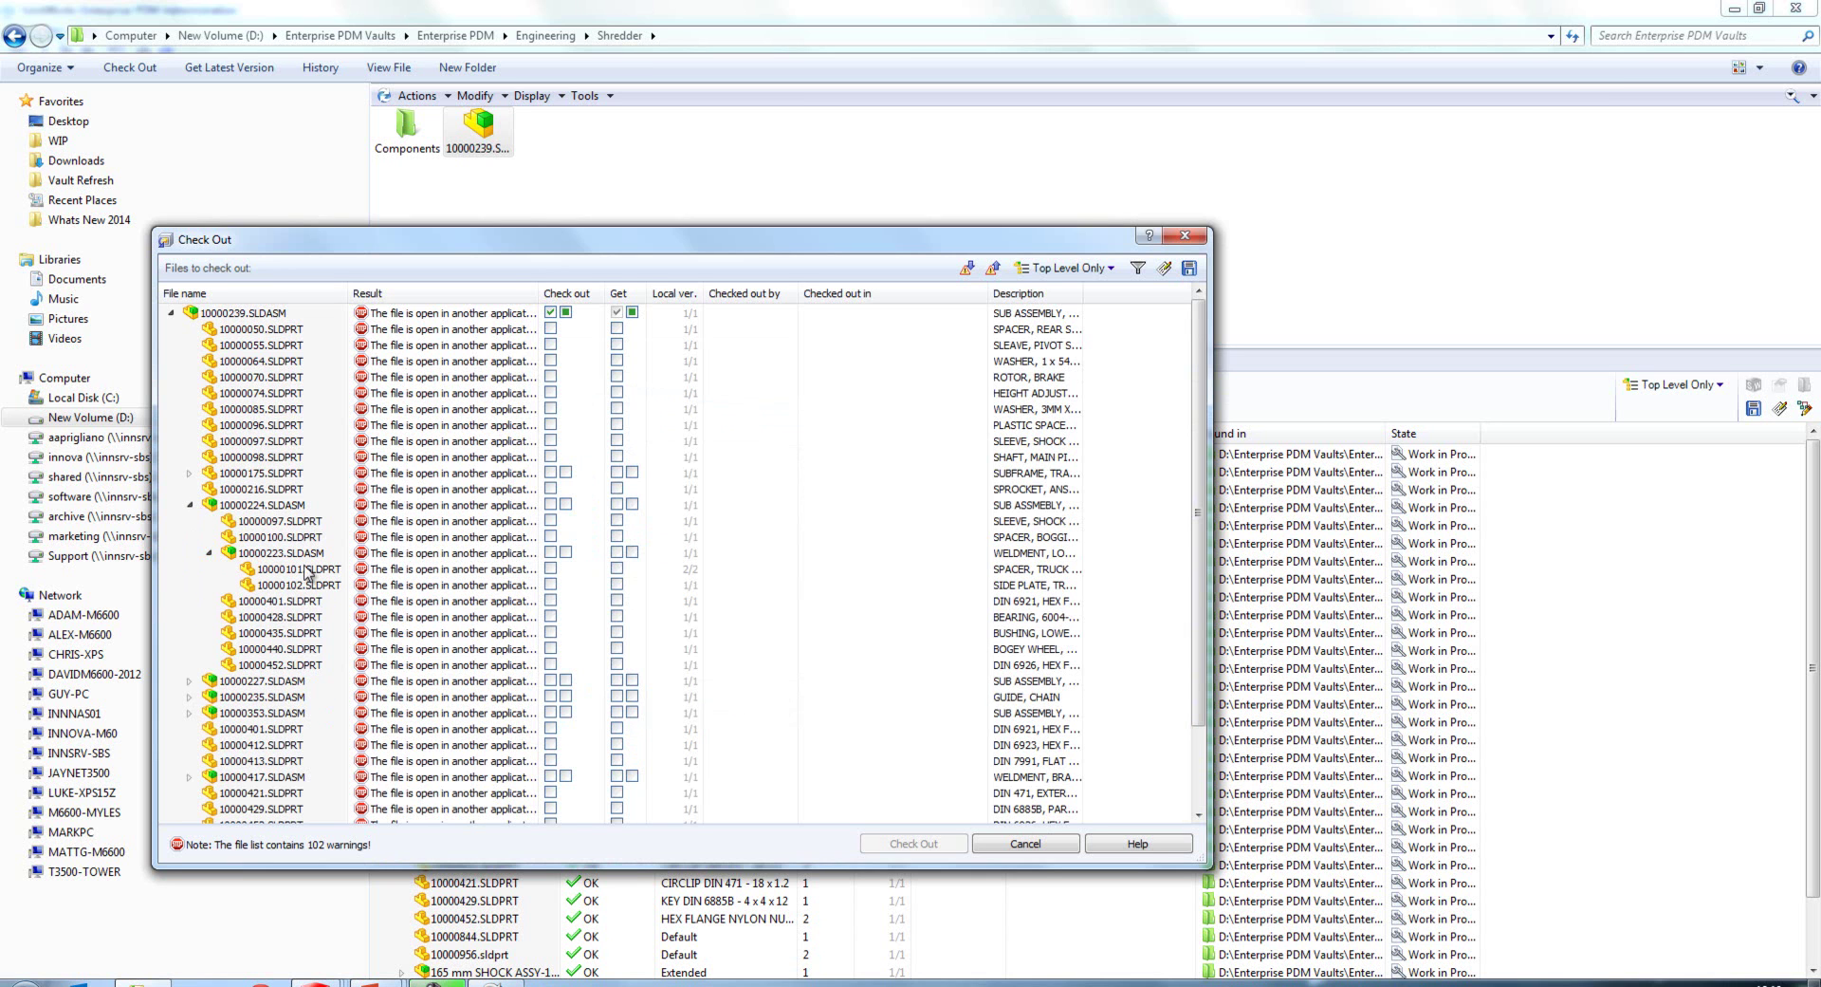
left_click(1099, 268)
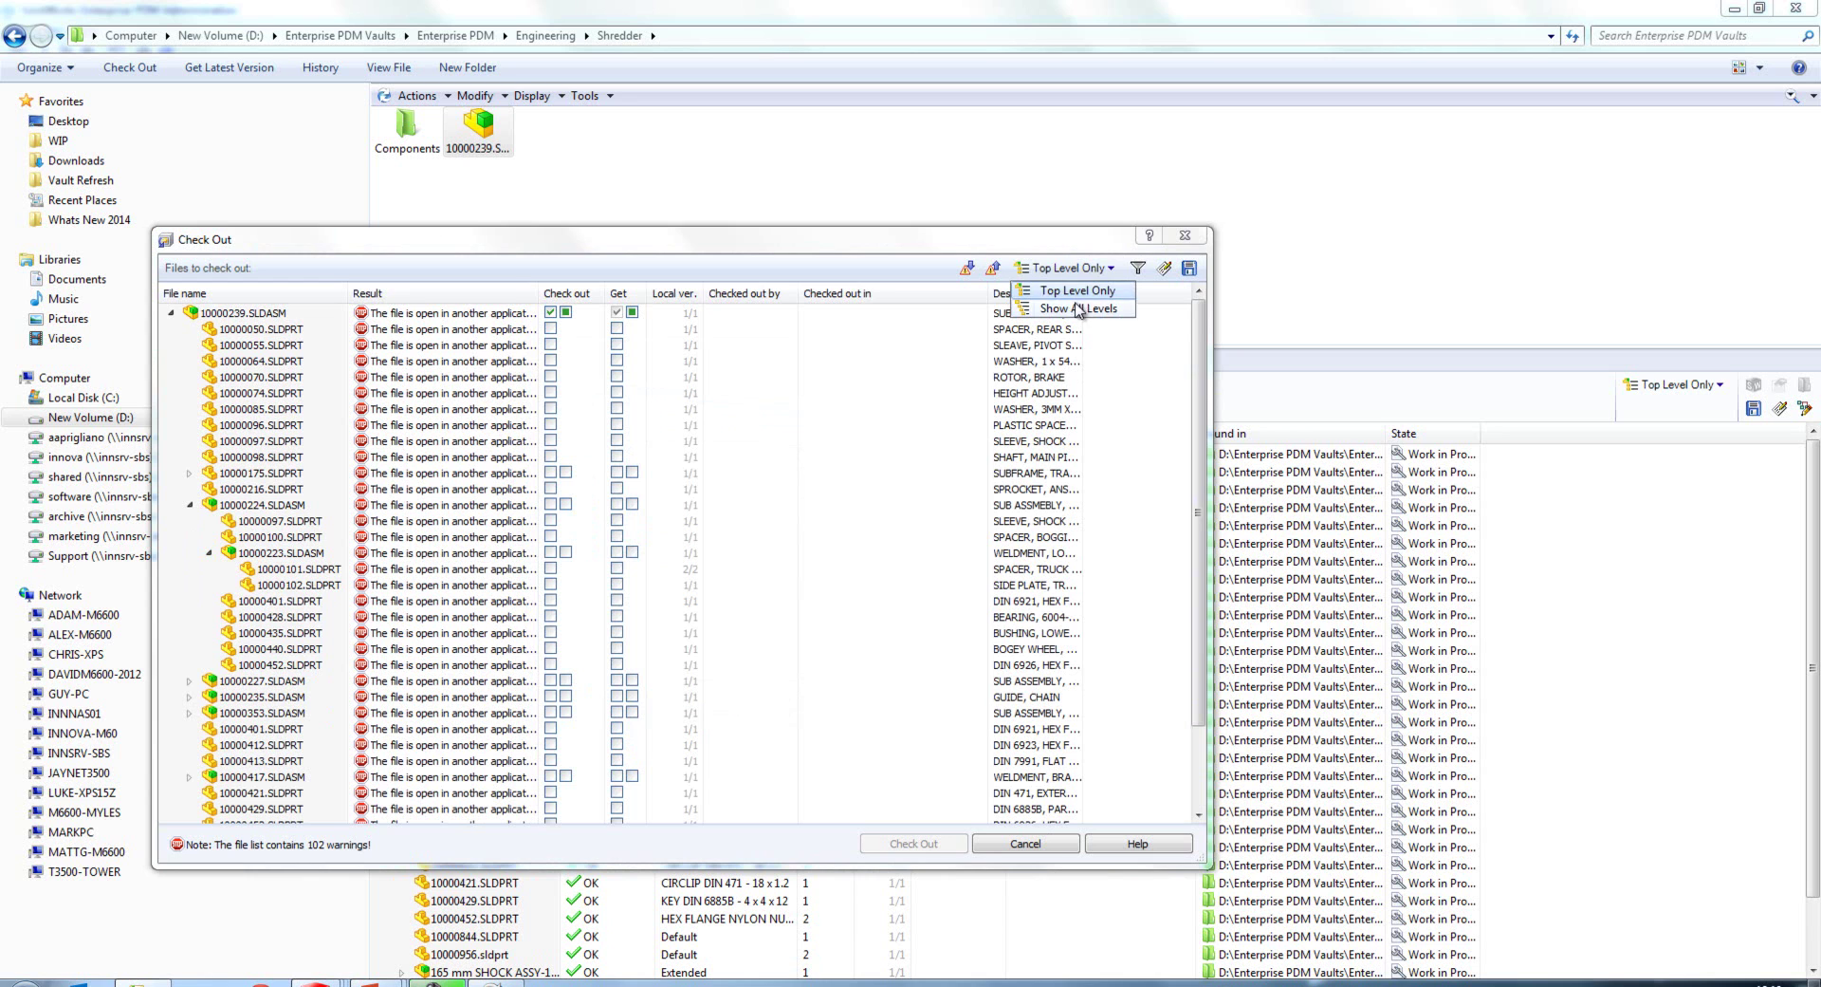
left_click(899, 247)
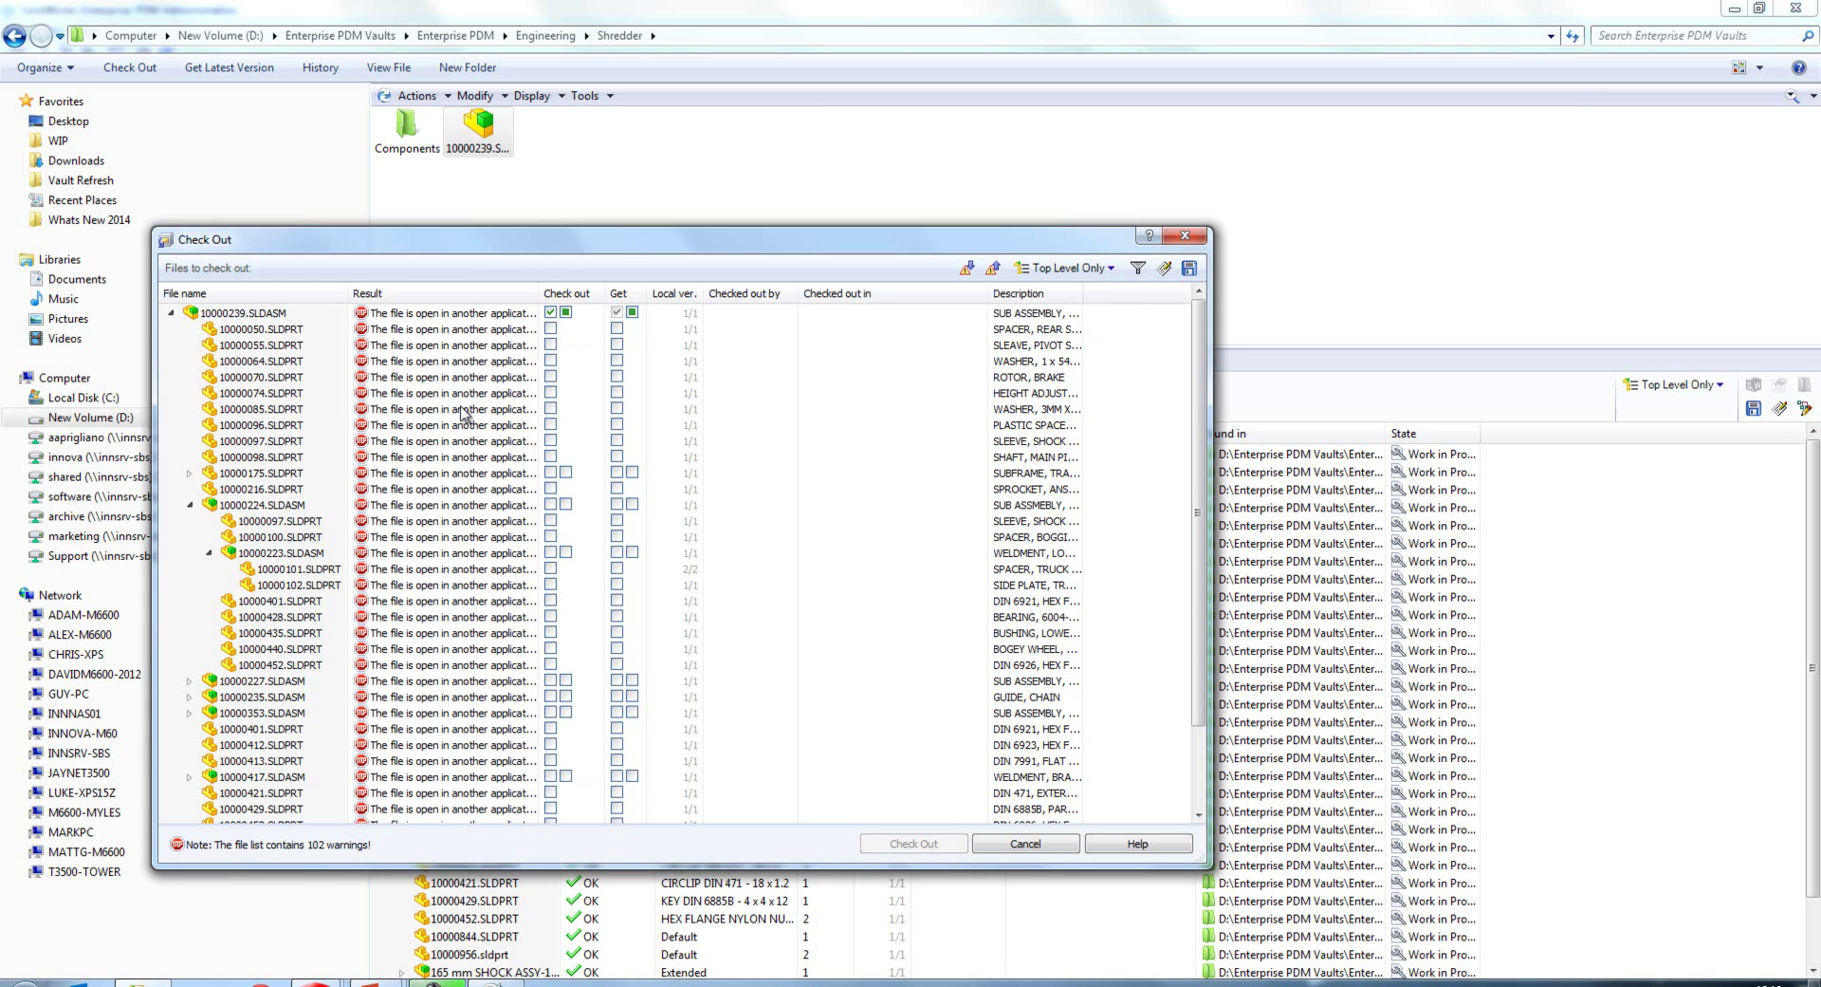
Step forward and back through the files with warnings in the Check Out list
left_click(993, 269)
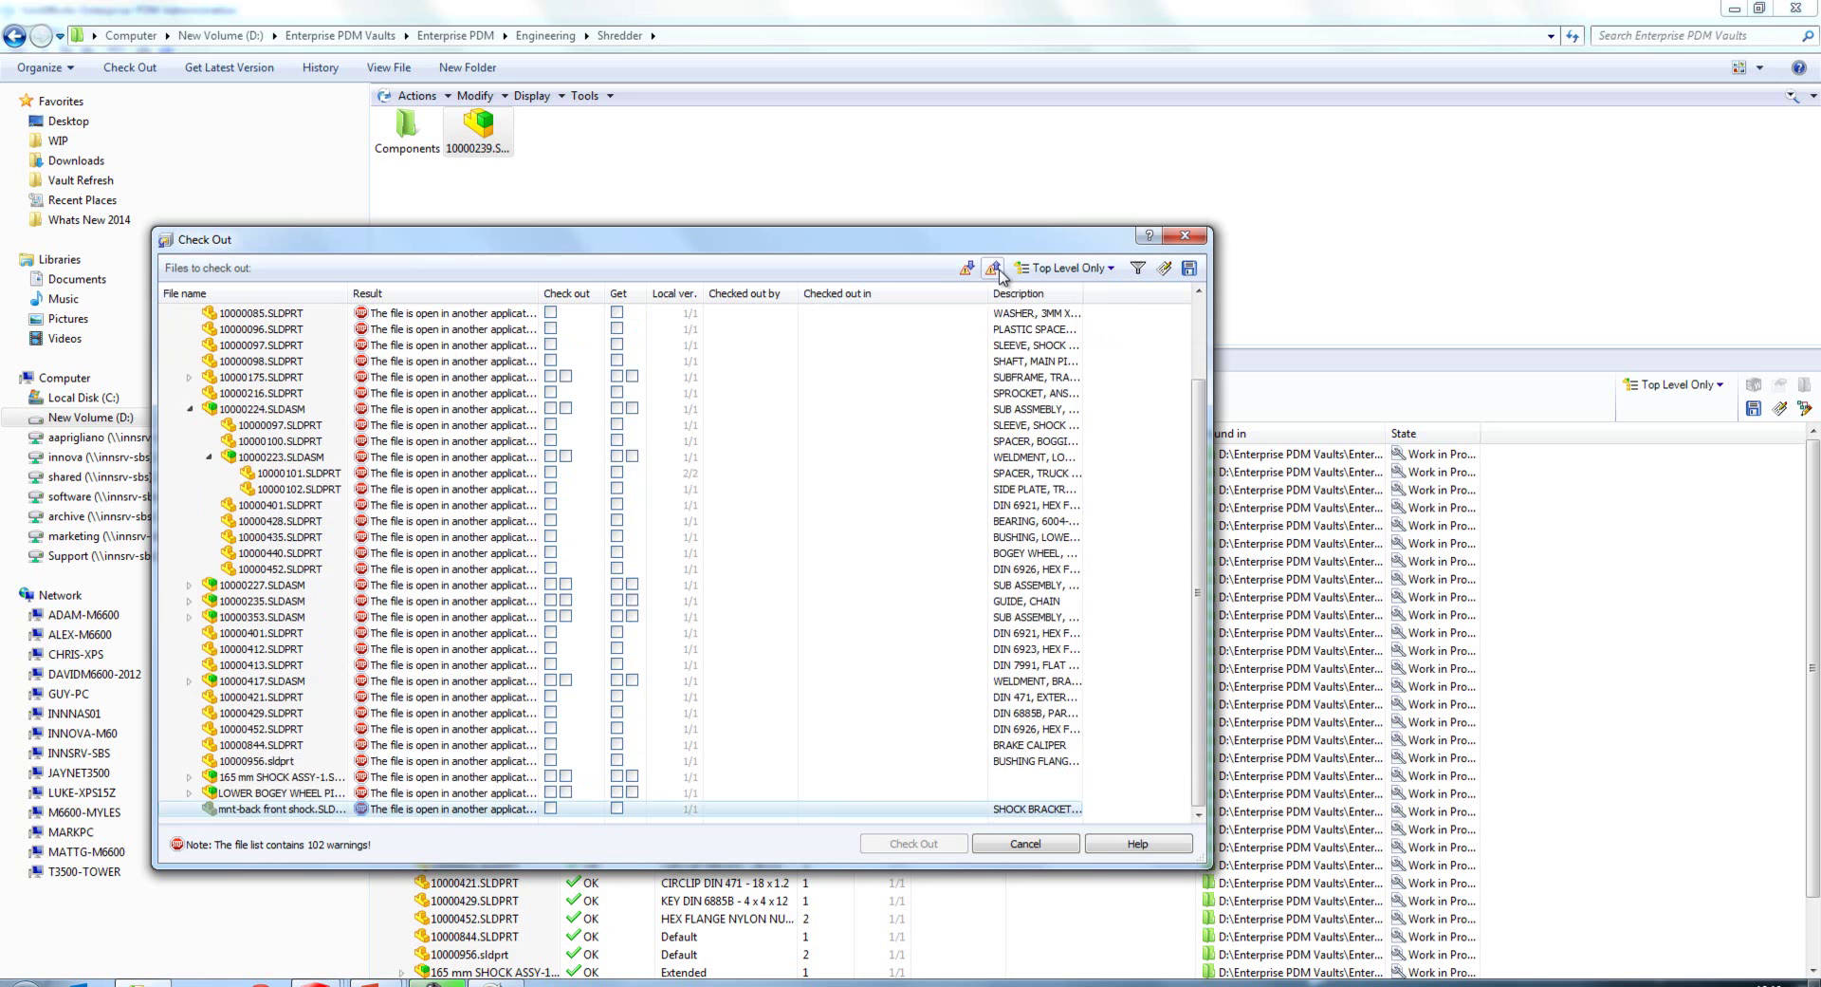
left_click(993, 268)
left_click(993, 269)
left_click(994, 268)
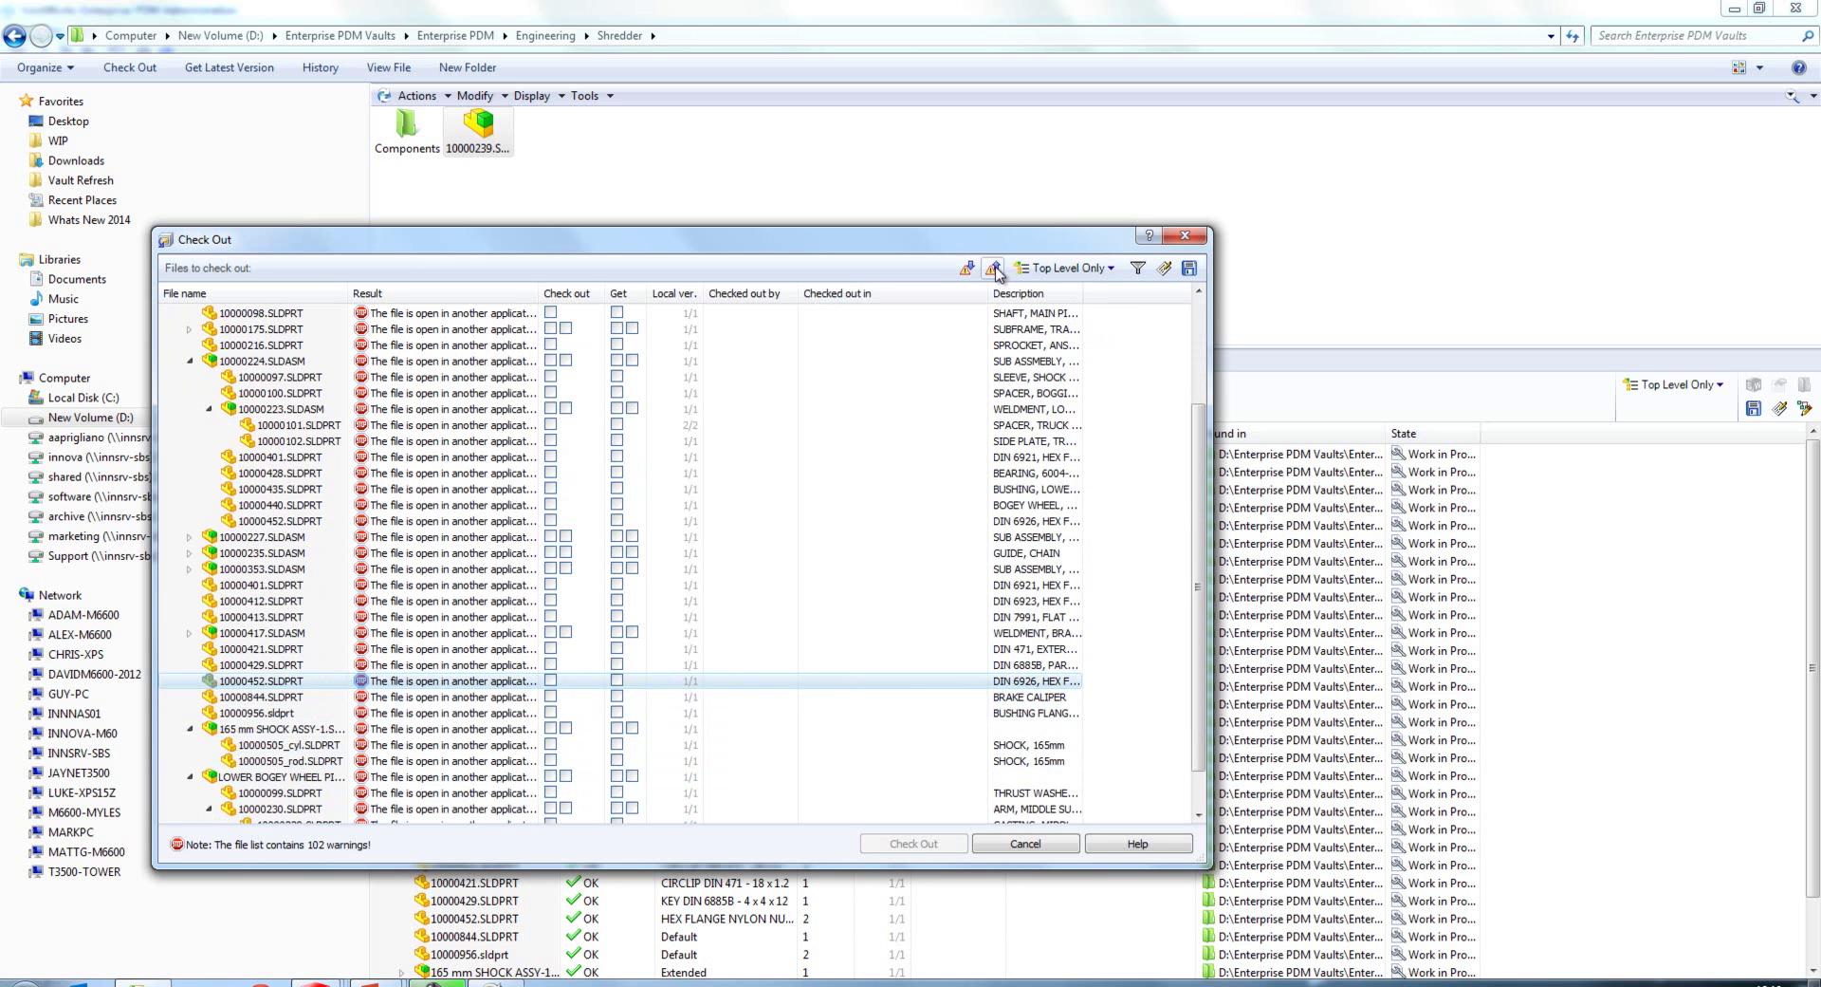
left_click(993, 268)
left_click(993, 268)
left_click(993, 268)
left_click(993, 269)
left_click(996, 271)
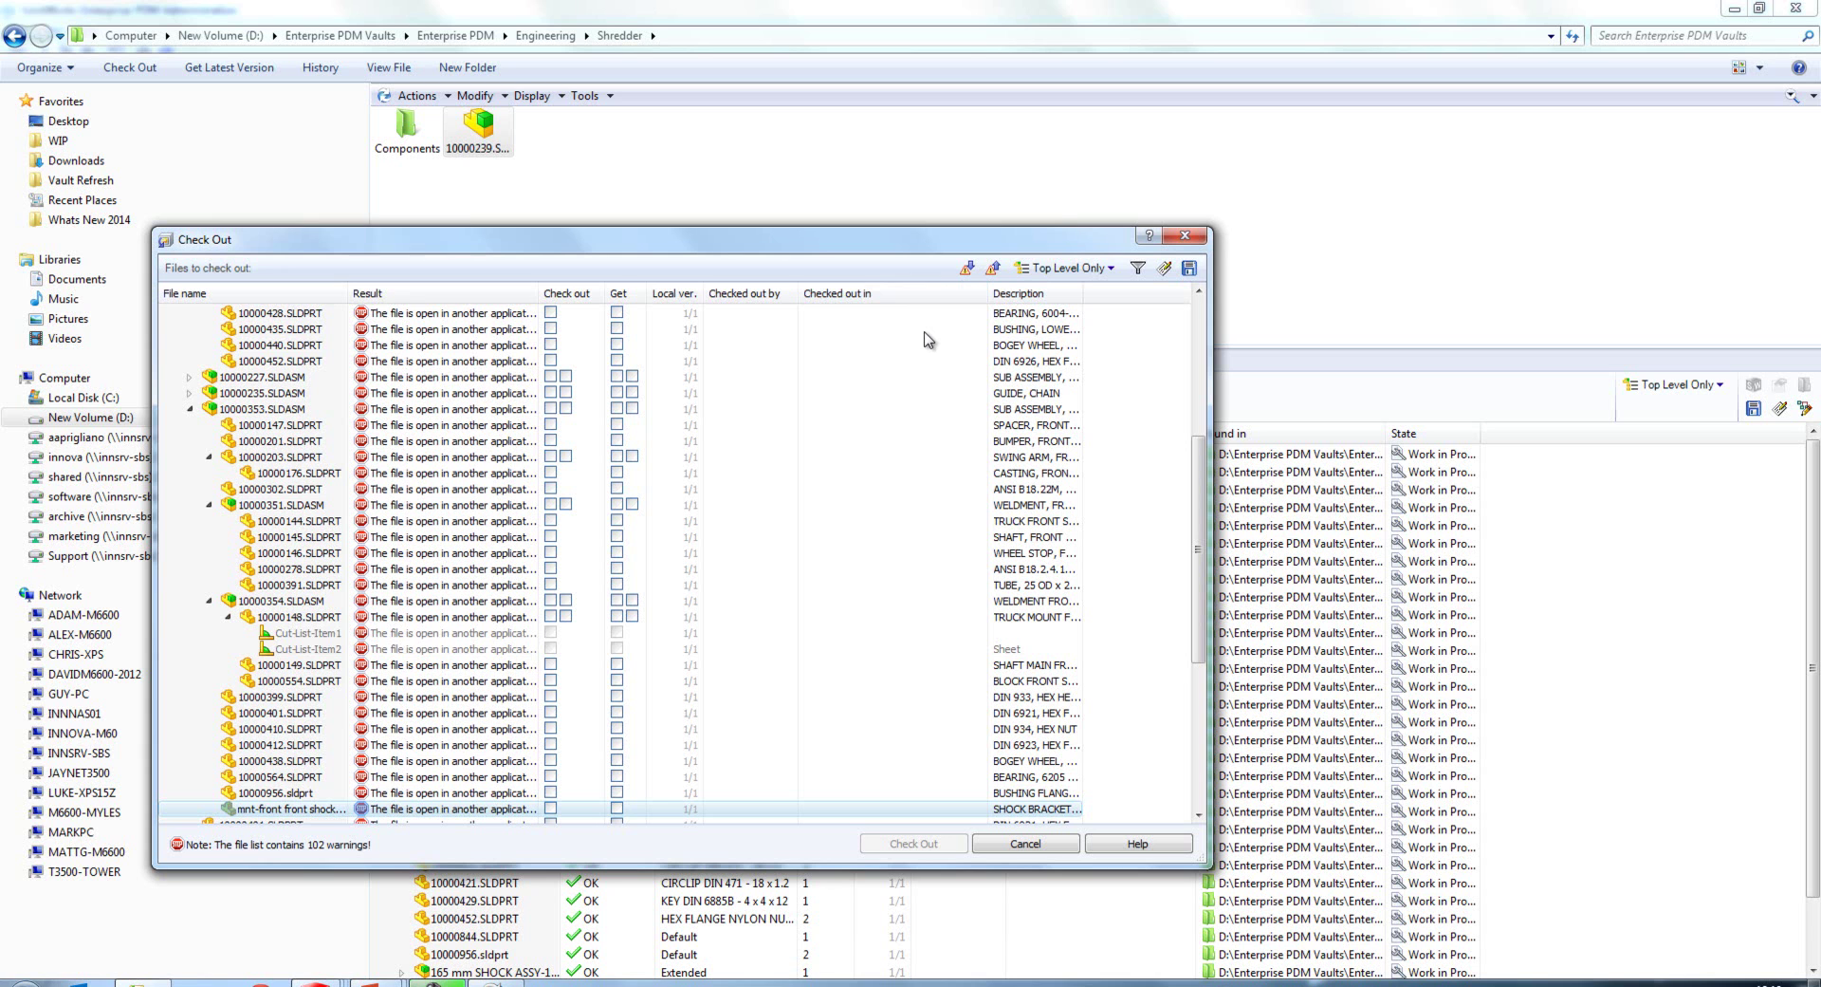
Step back through the previous warning files, then close the Check Out dialog
left_click(993, 269)
left_click(992, 268)
left_click(992, 269)
left_click(992, 269)
left_click(992, 268)
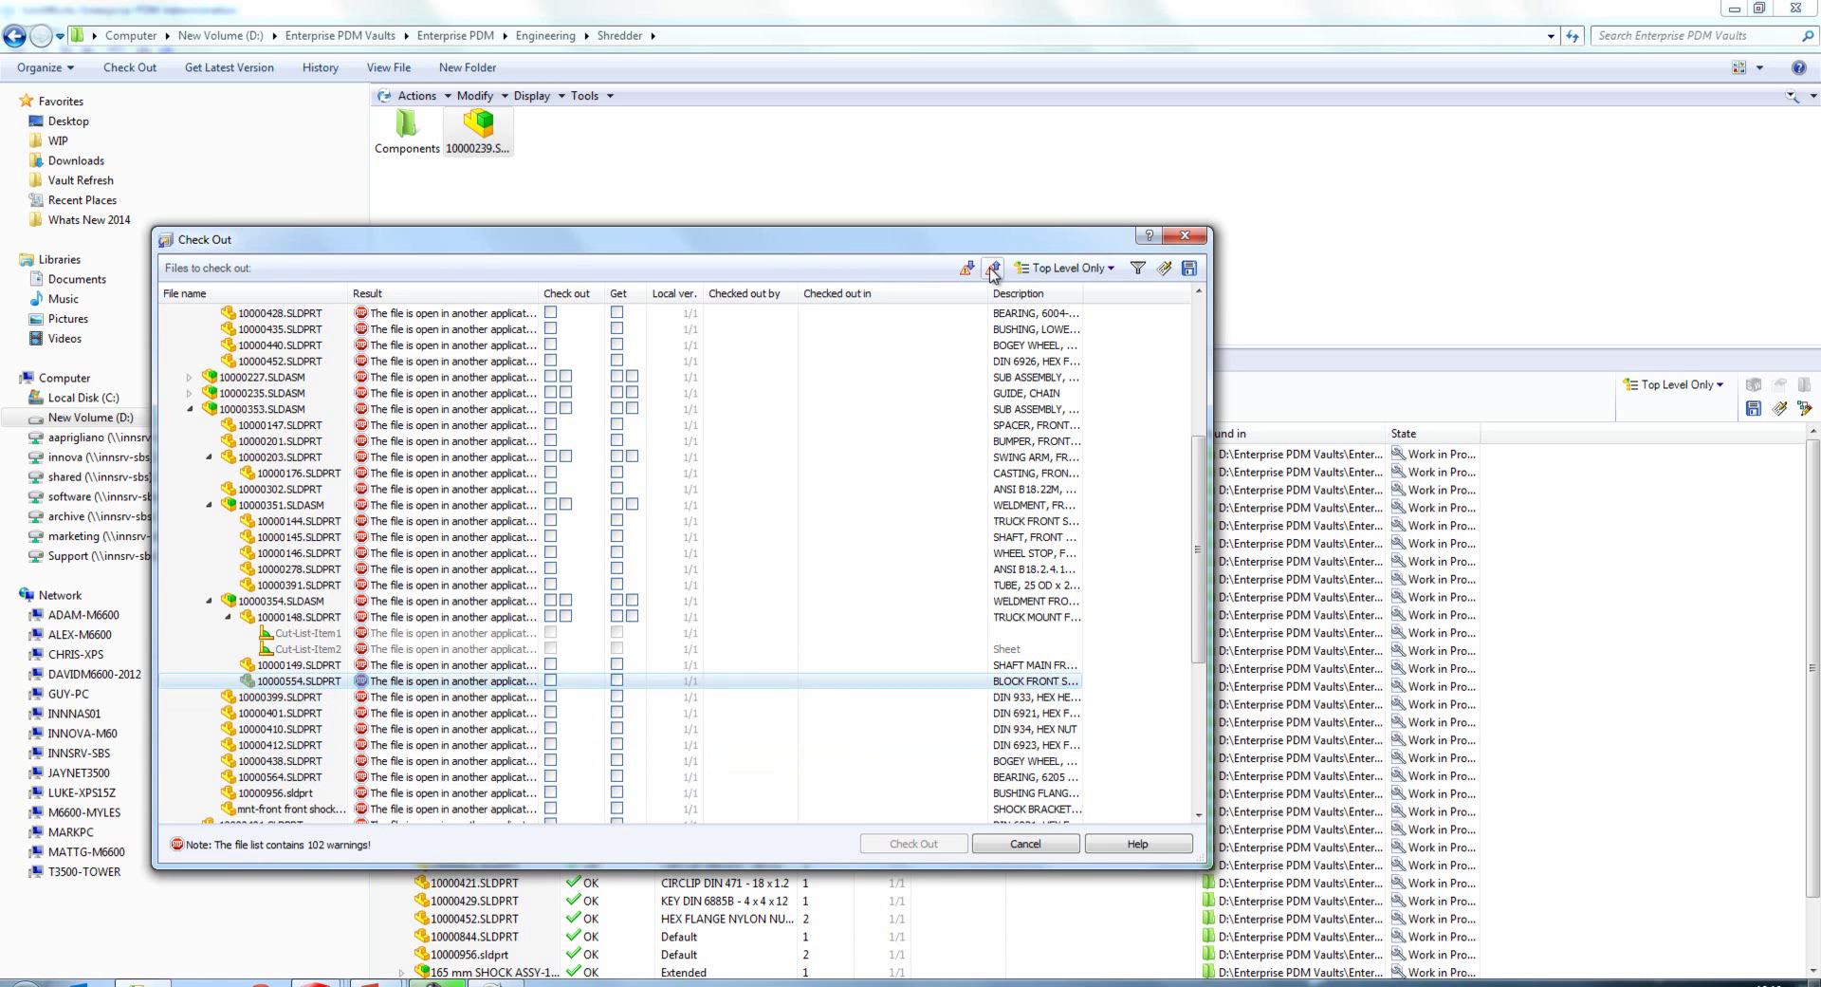
left_click(993, 269)
left_click(993, 269)
left_click(993, 268)
left_click(993, 269)
left_click(992, 268)
left_click(993, 269)
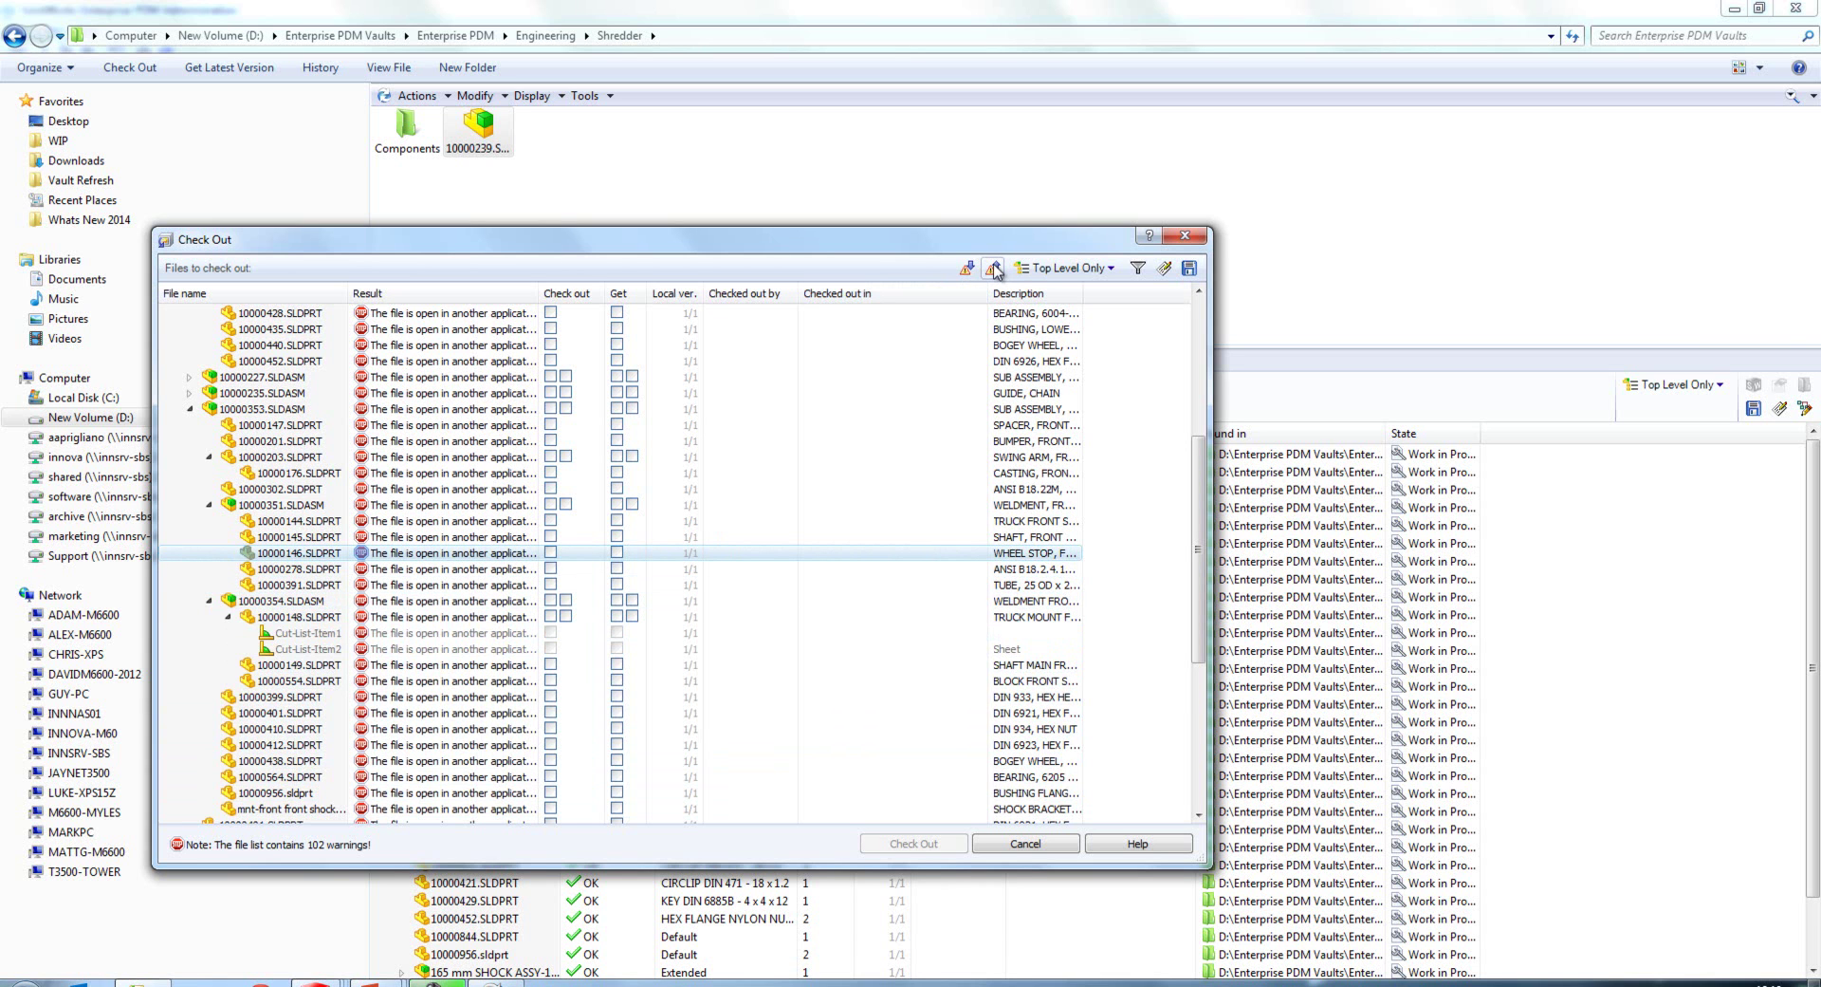
left_click(1185, 235)
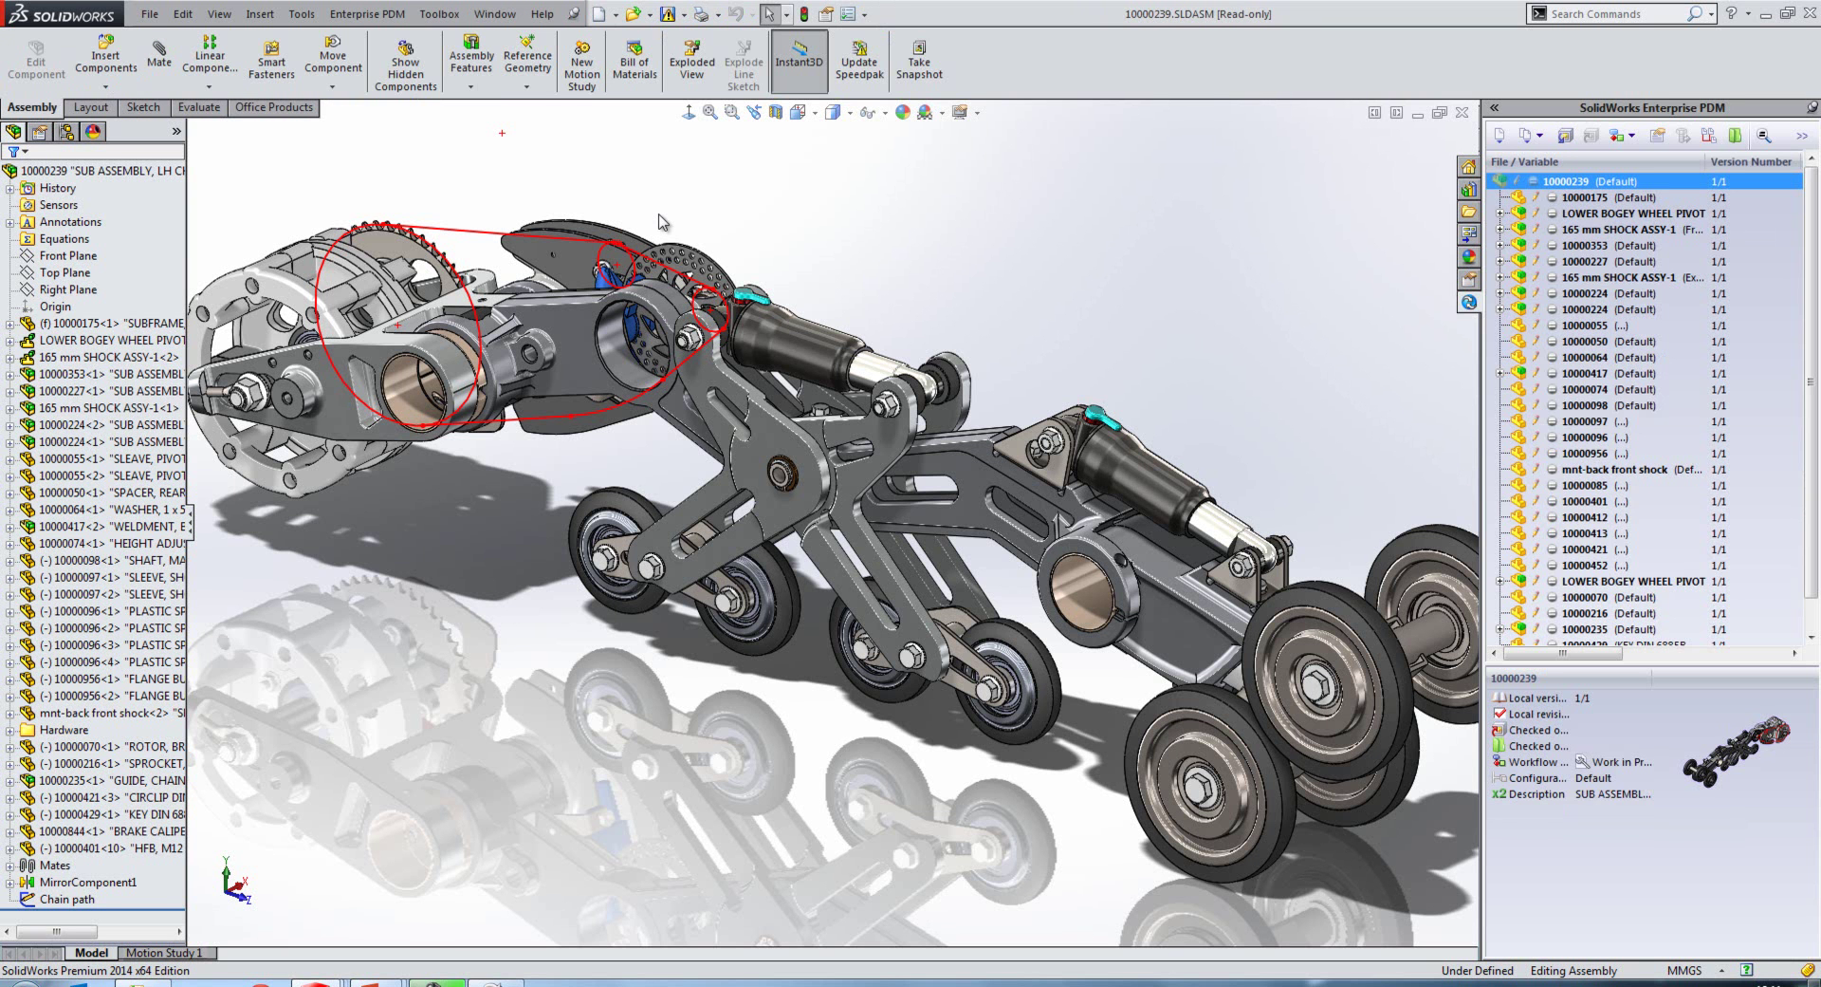
Widen the Enterprise PDM task pane, expand 10000224 and 10000223, and select spacer 10000101
left_click(1492, 110)
left_click(1494, 118)
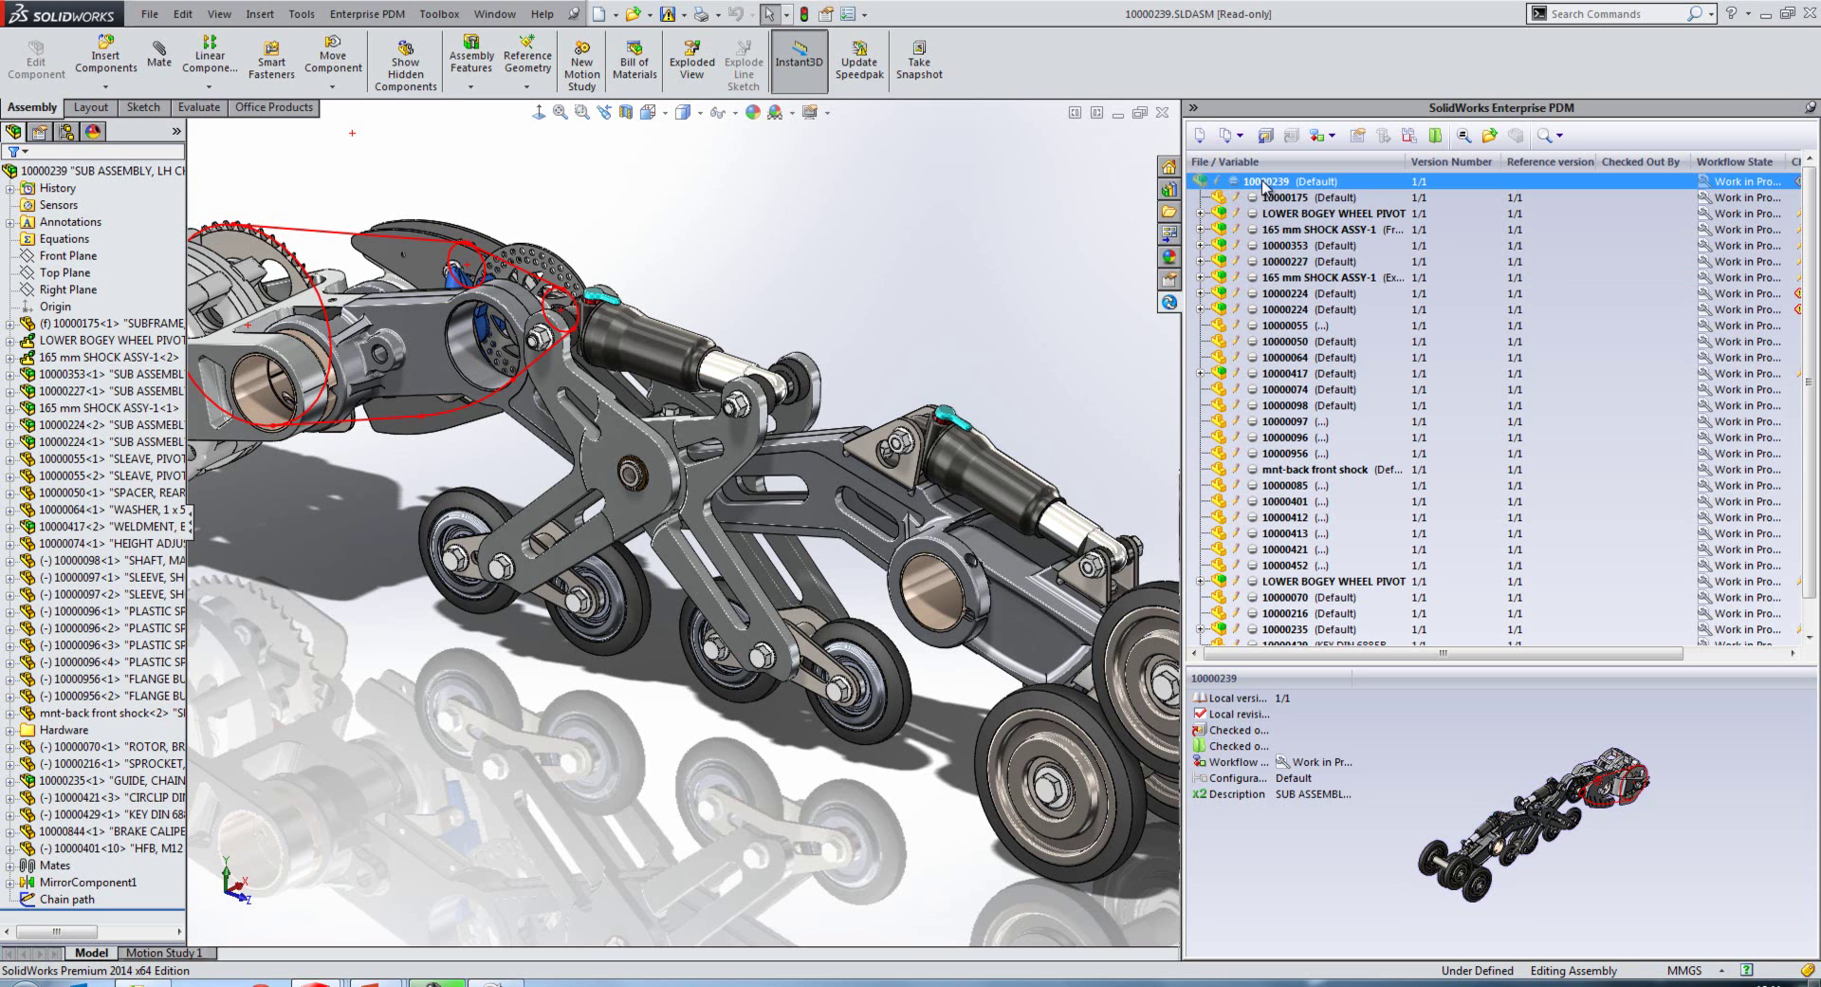
left_click(1202, 314)
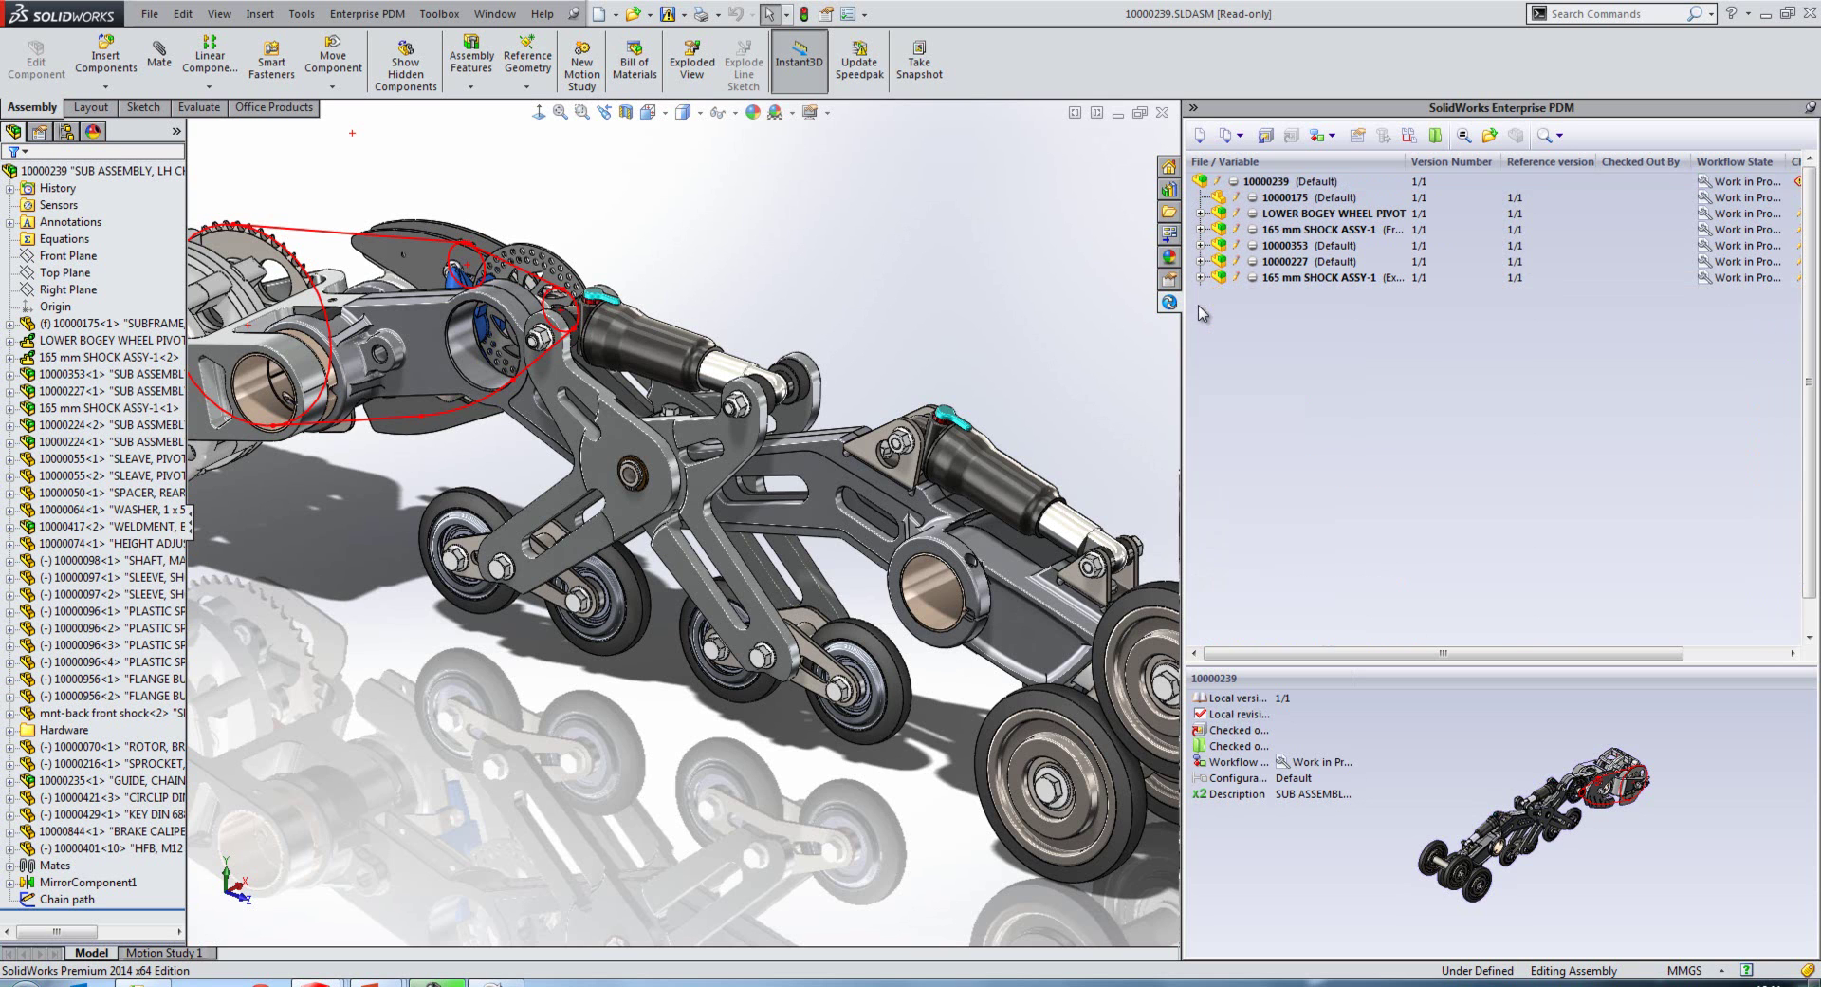
left_click(1201, 310)
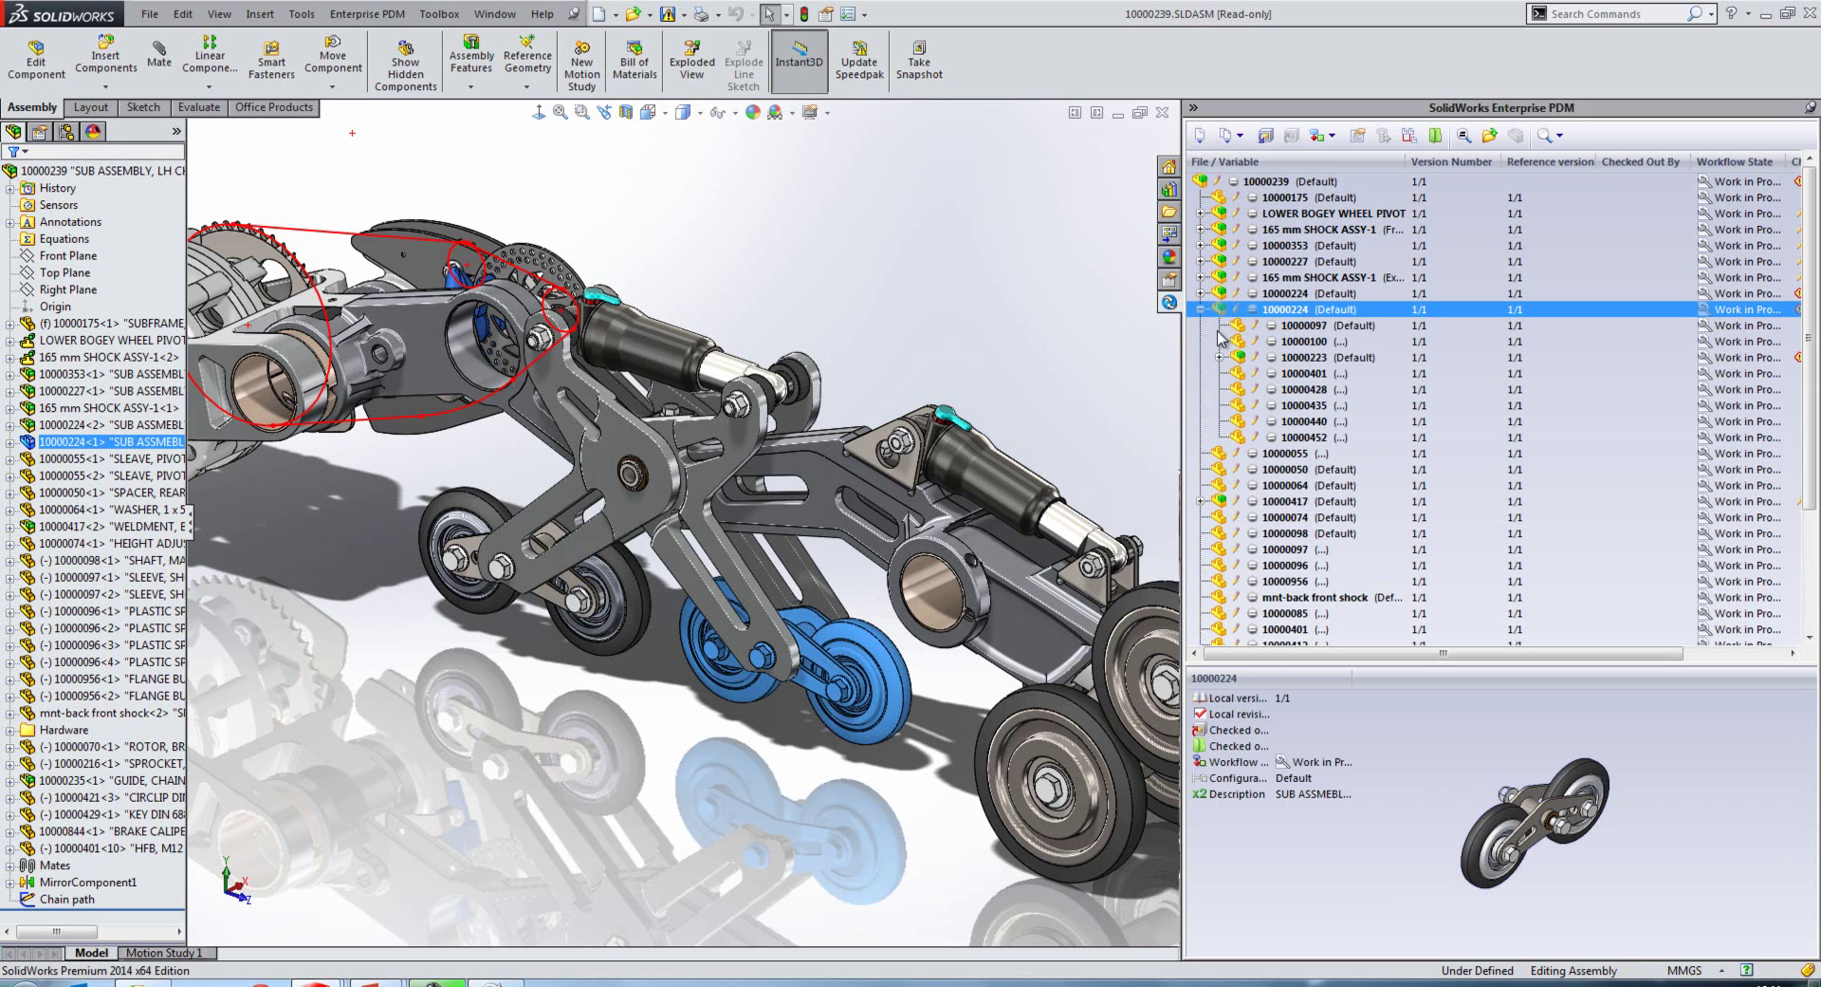
left_click(1227, 362)
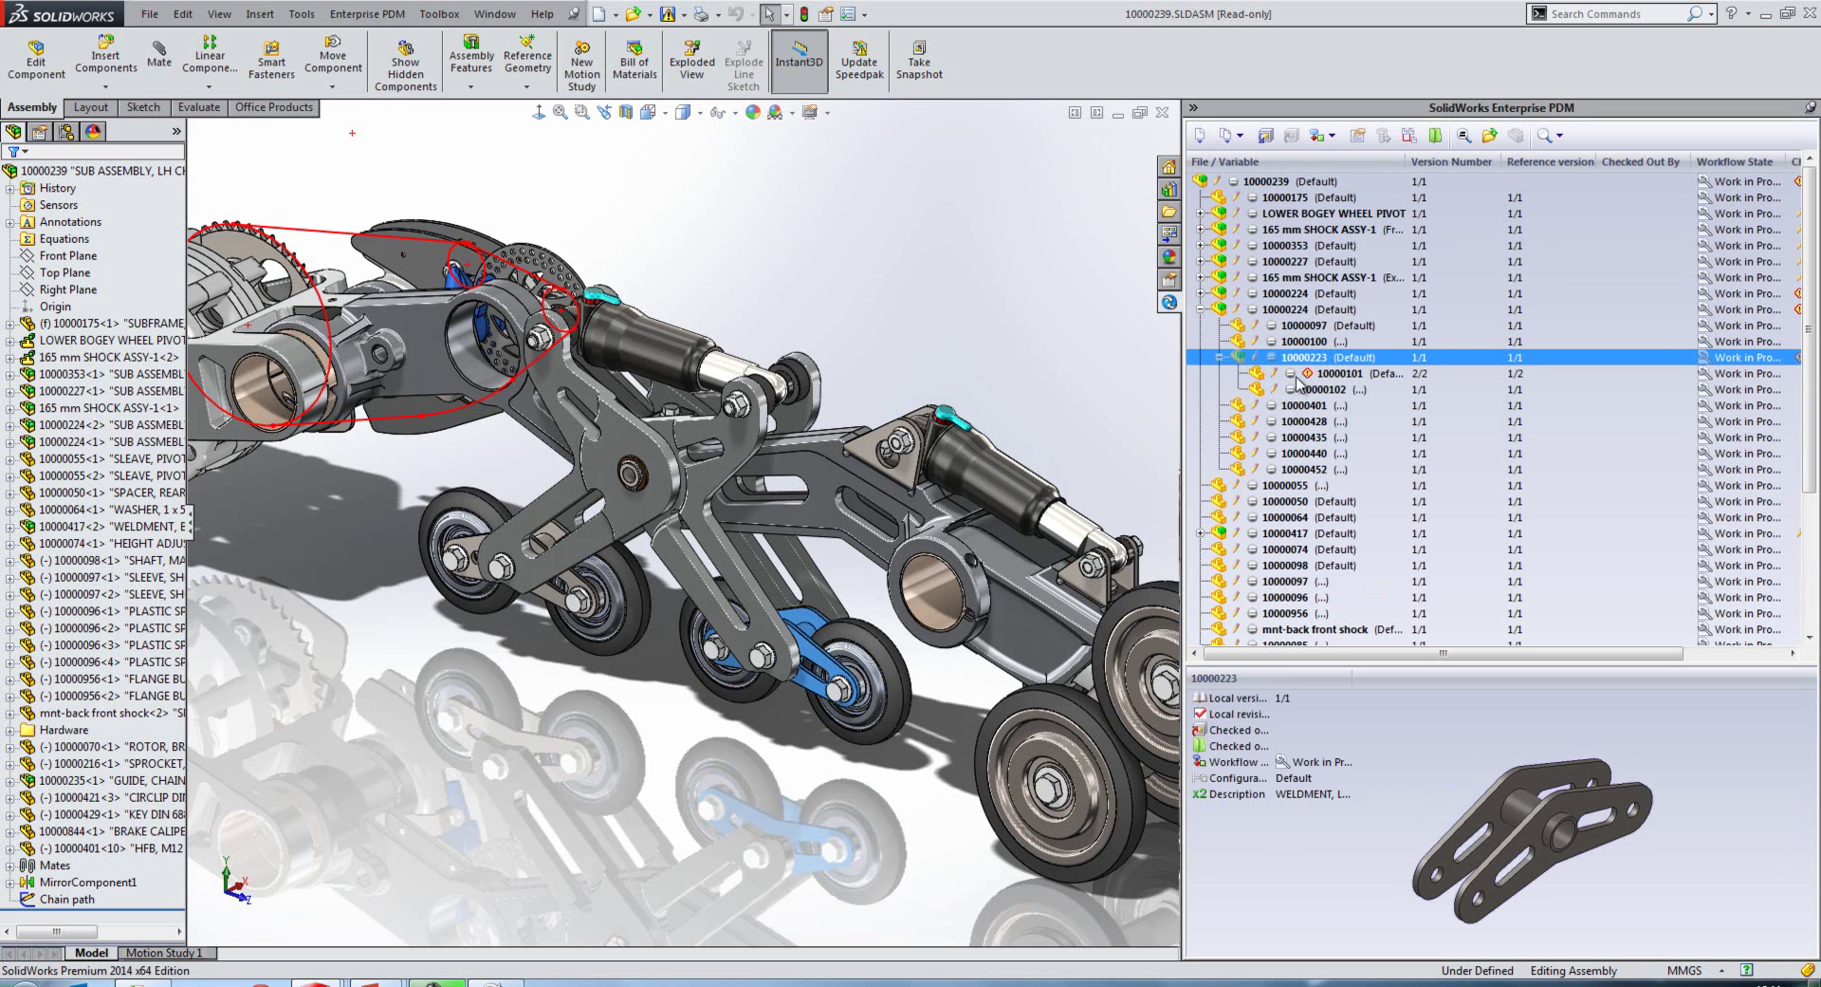
left_click(1332, 376)
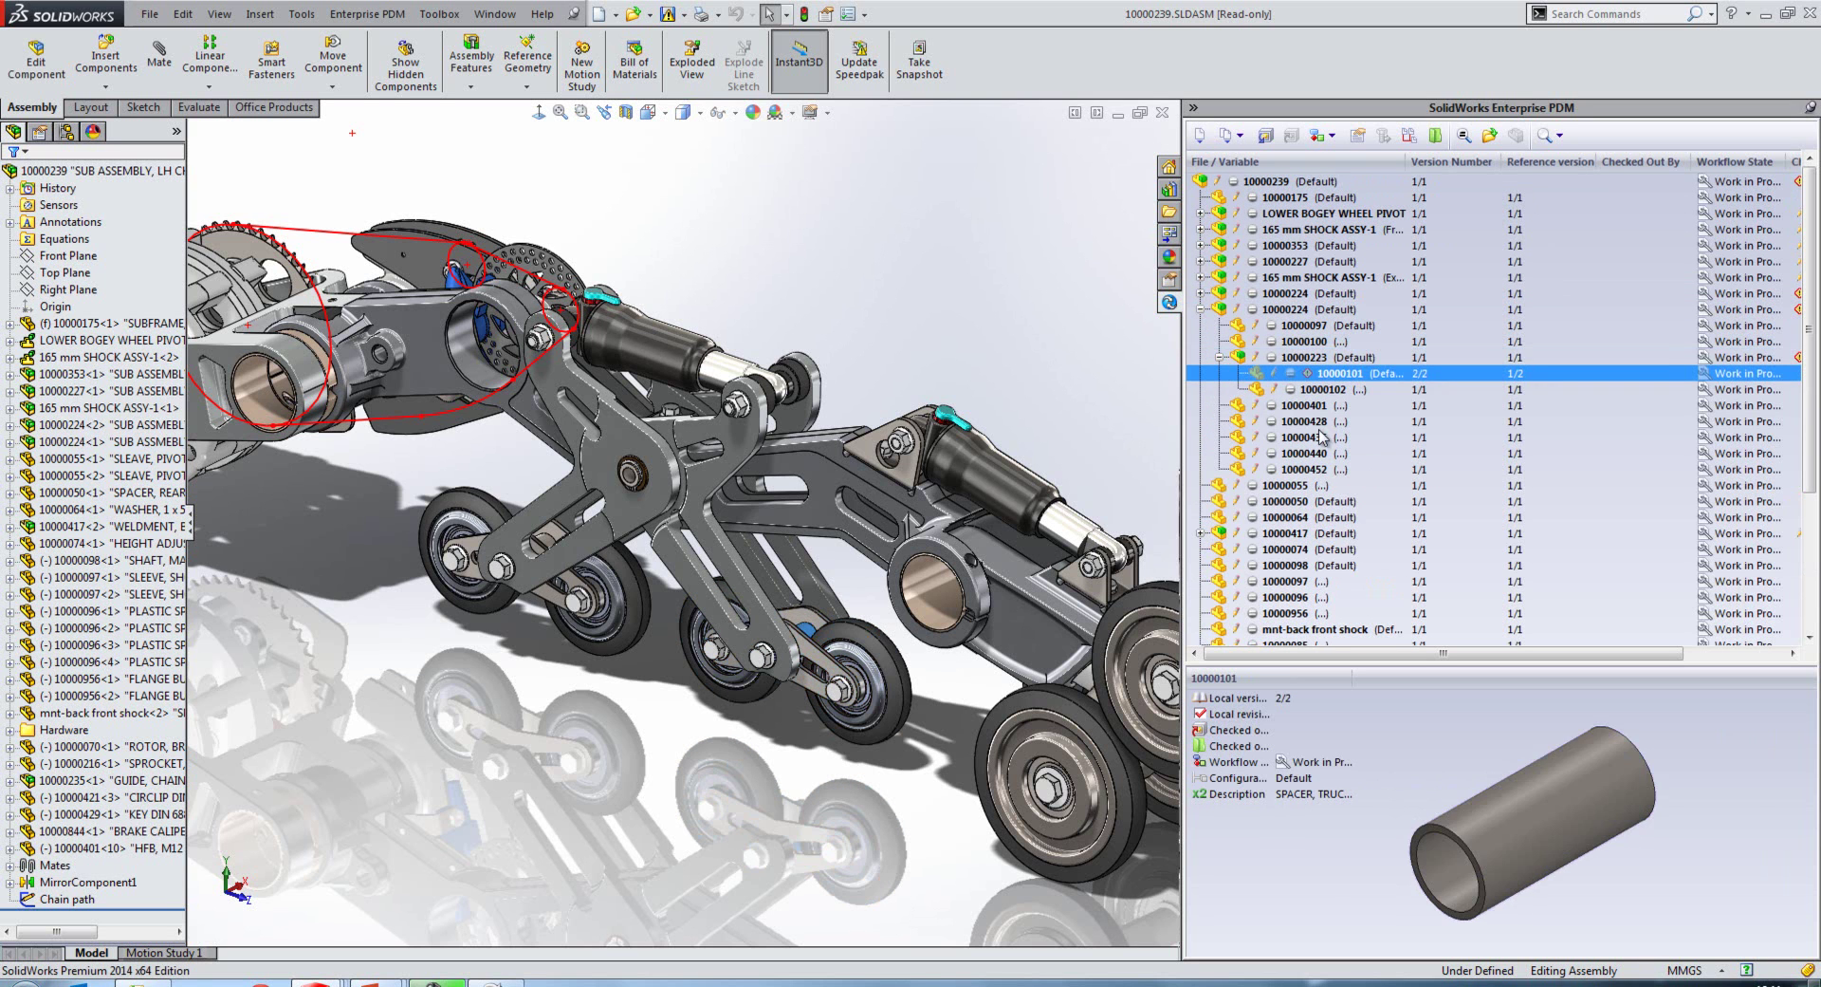
Get version 1 of spacer 10000101, cancel the conflict prompt, and select its entry
right_click(1320, 380)
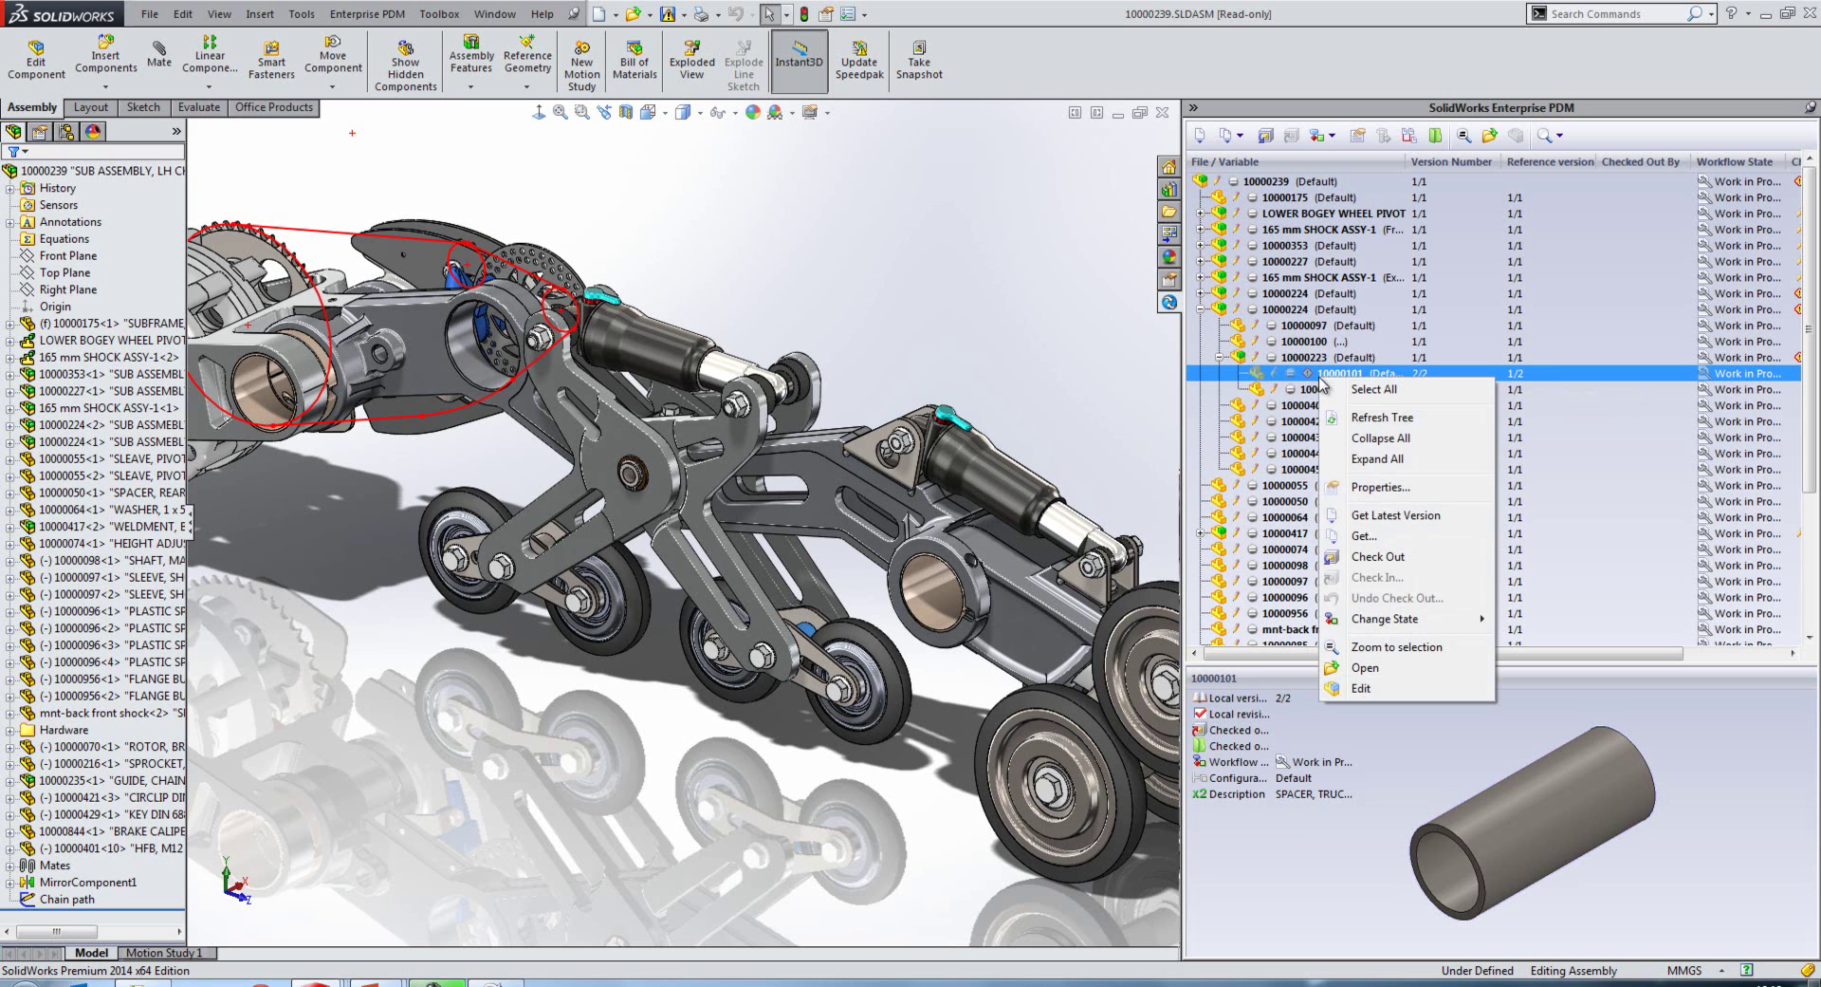
left_click(1356, 536)
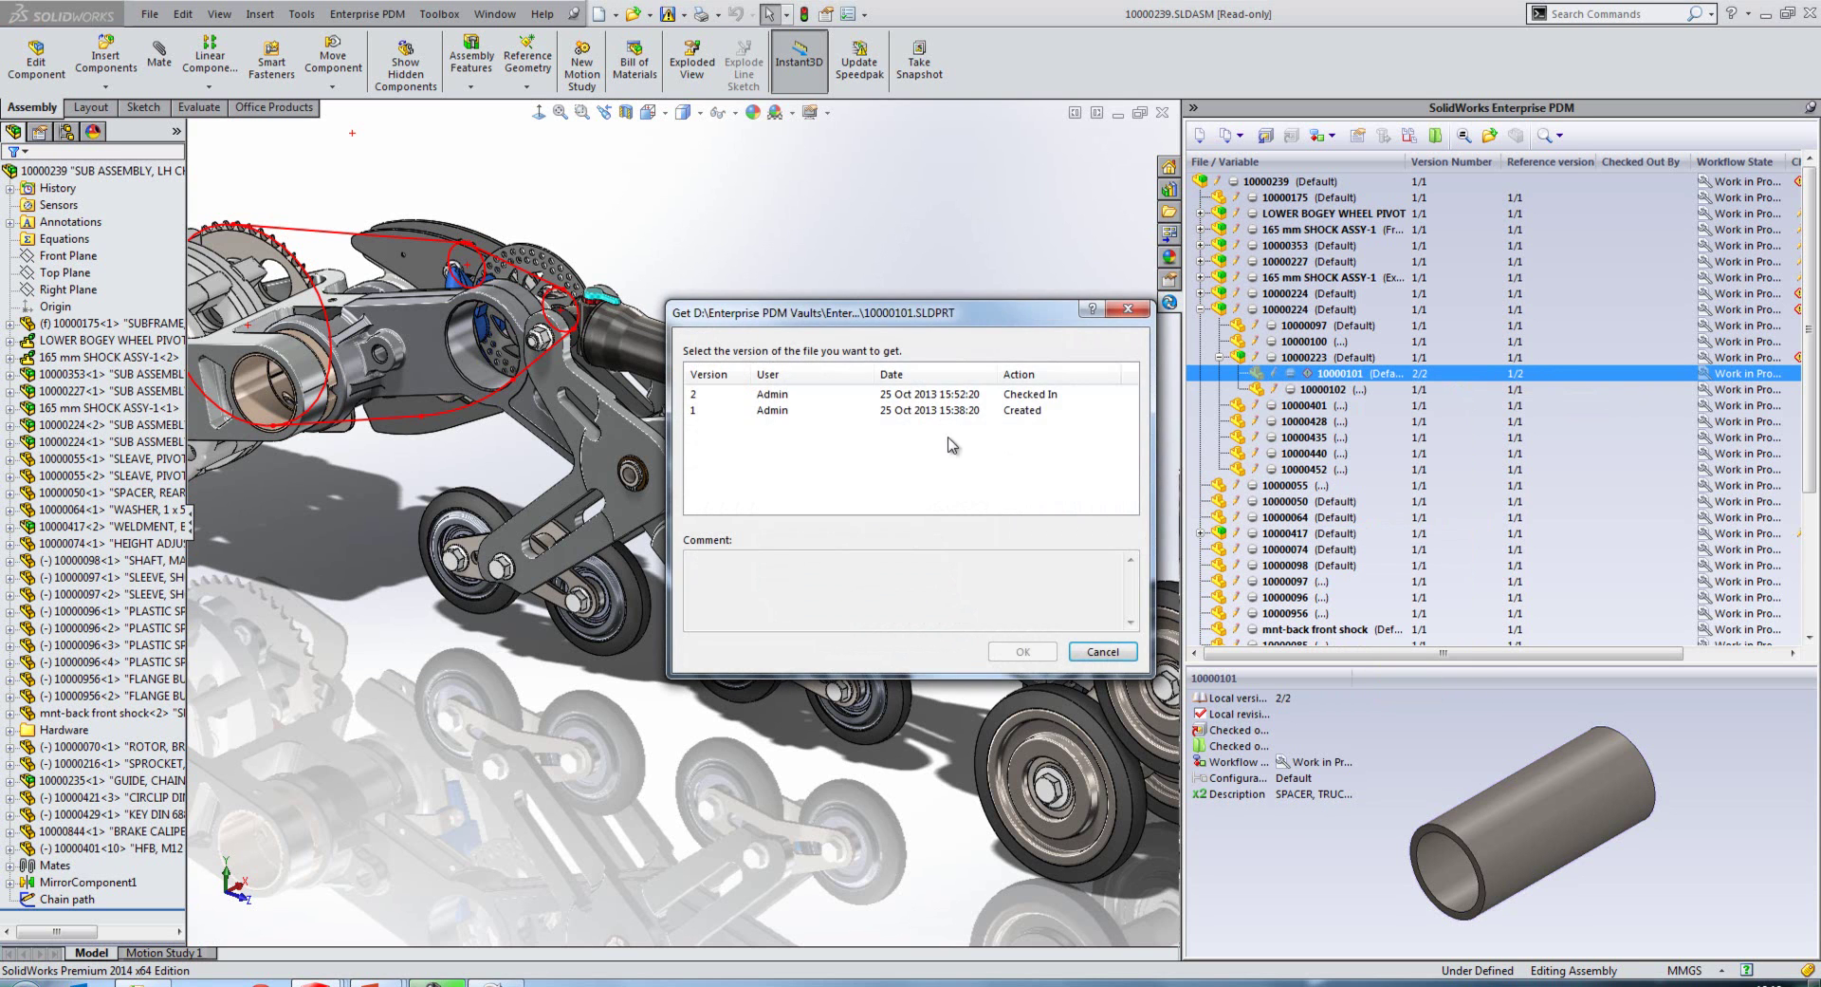
left_click(908, 409)
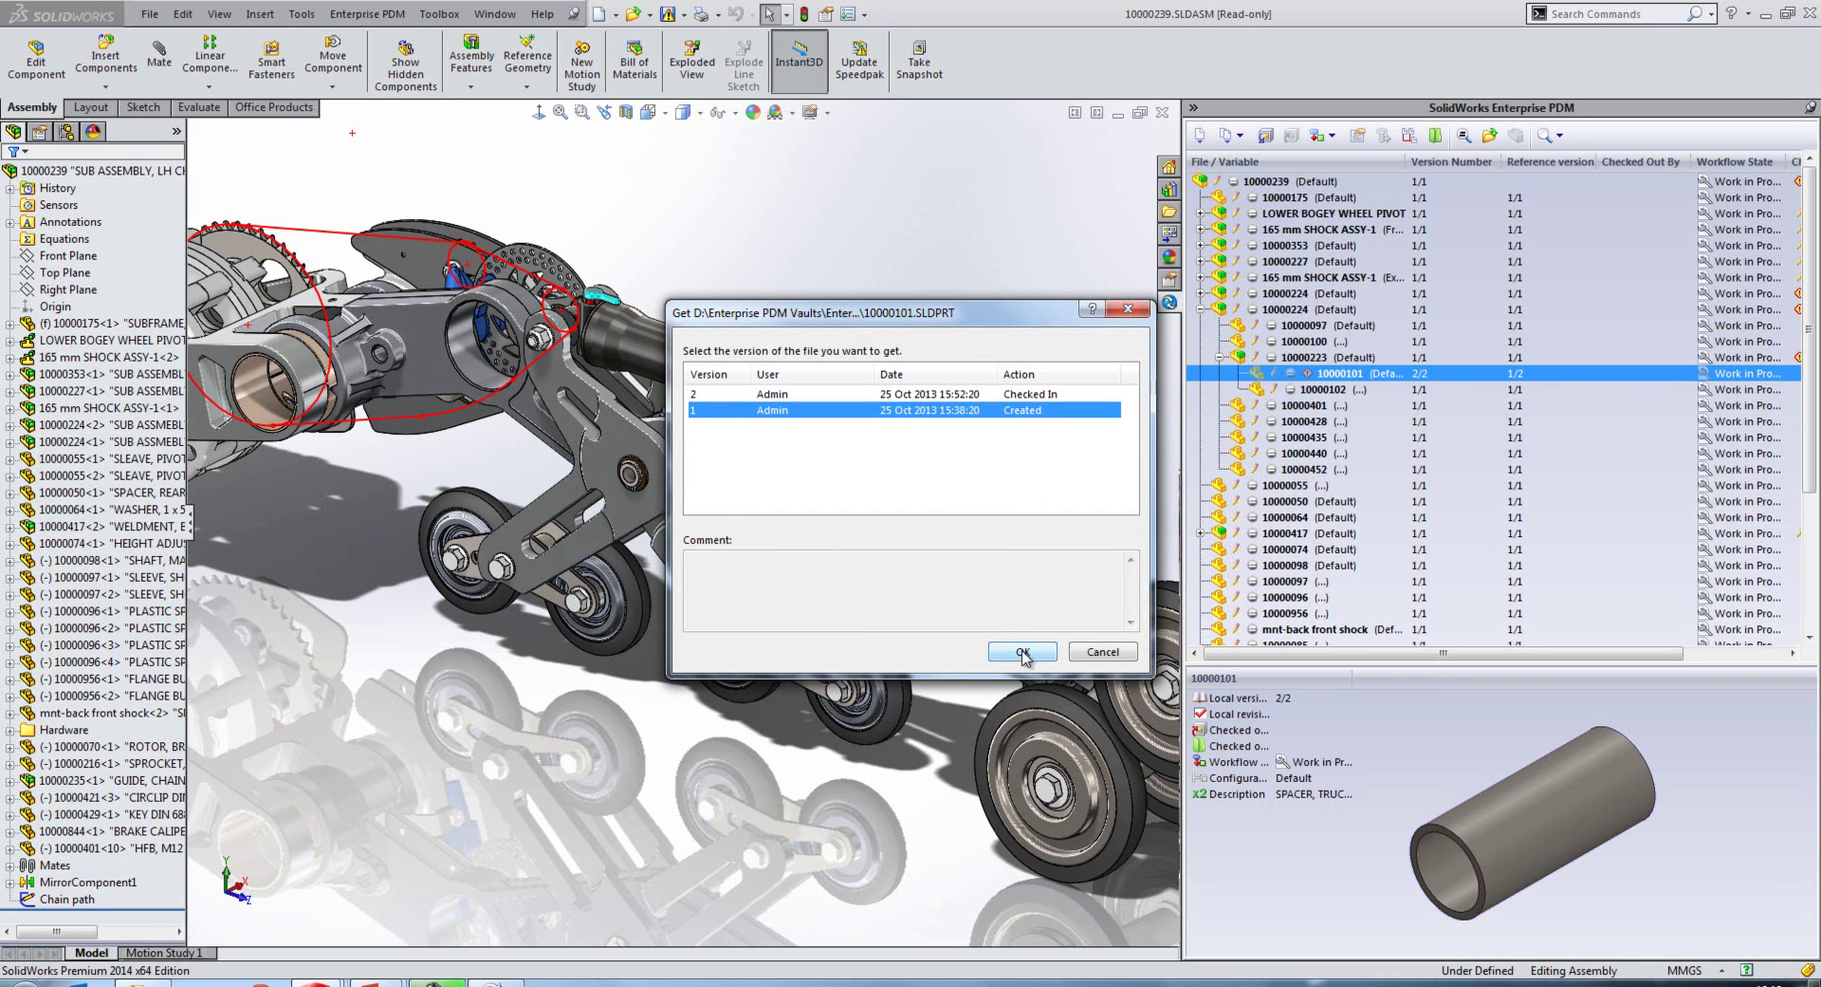
left_click(1024, 653)
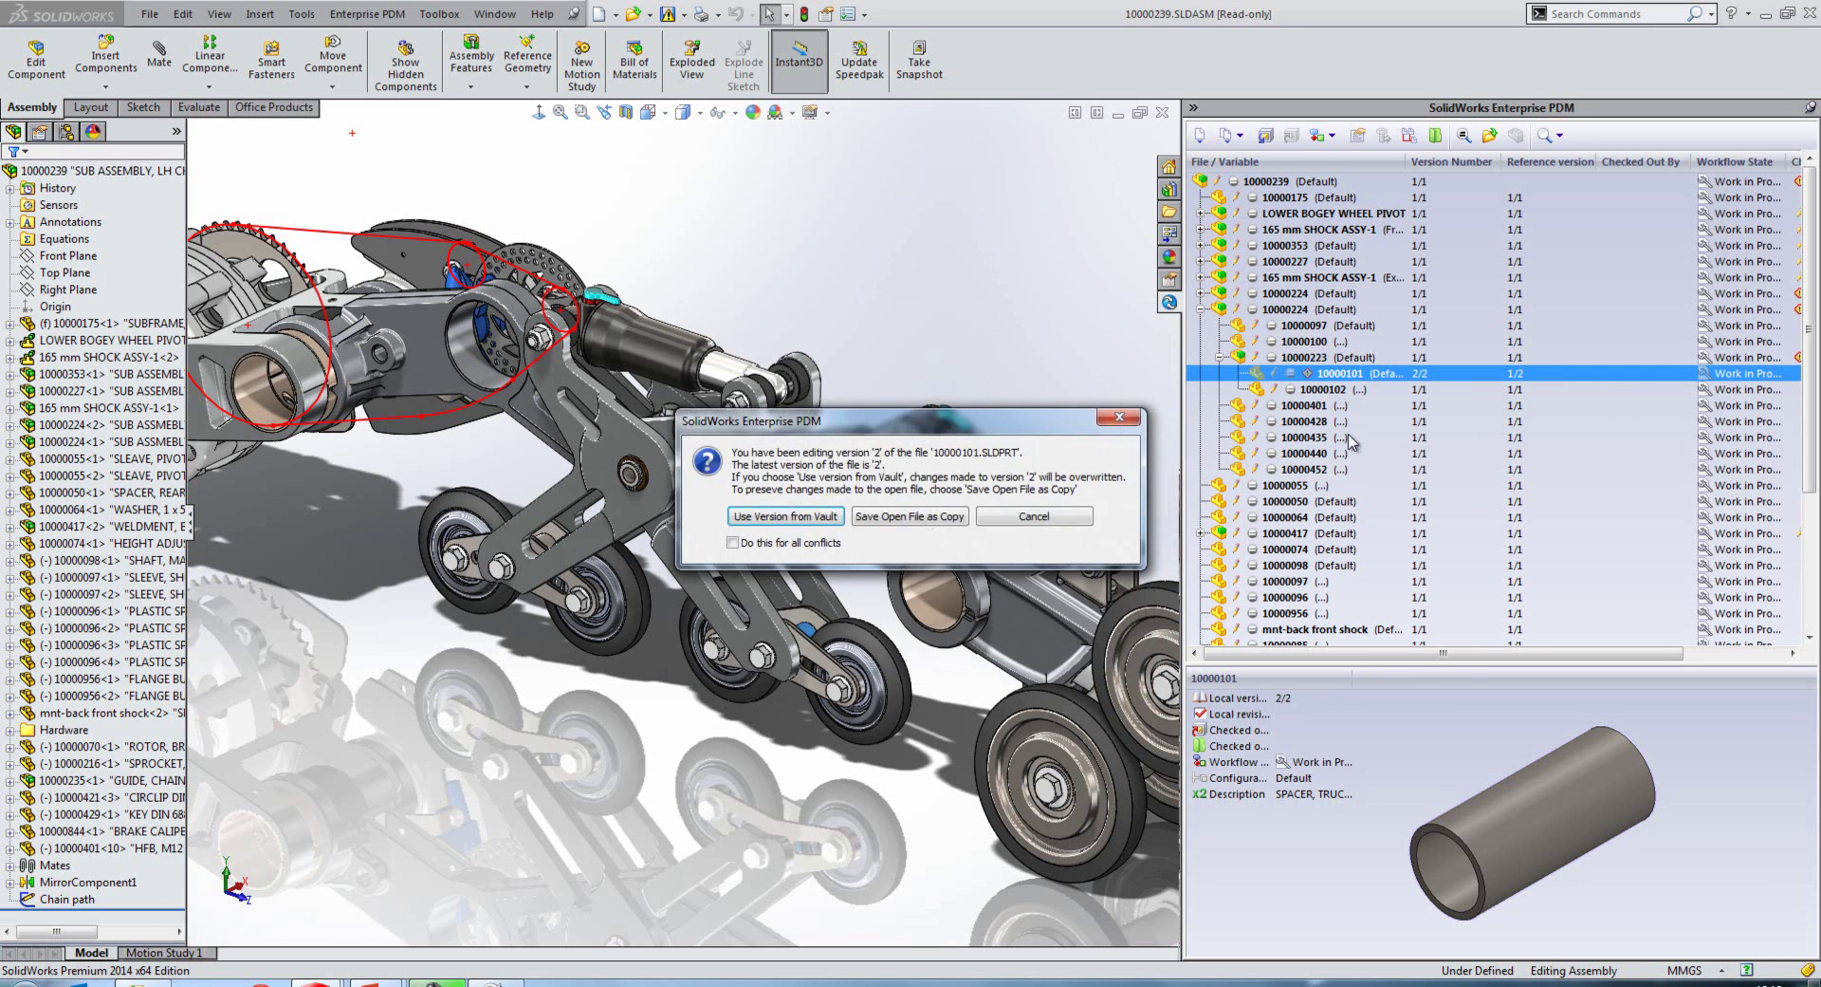
left_click(997, 515)
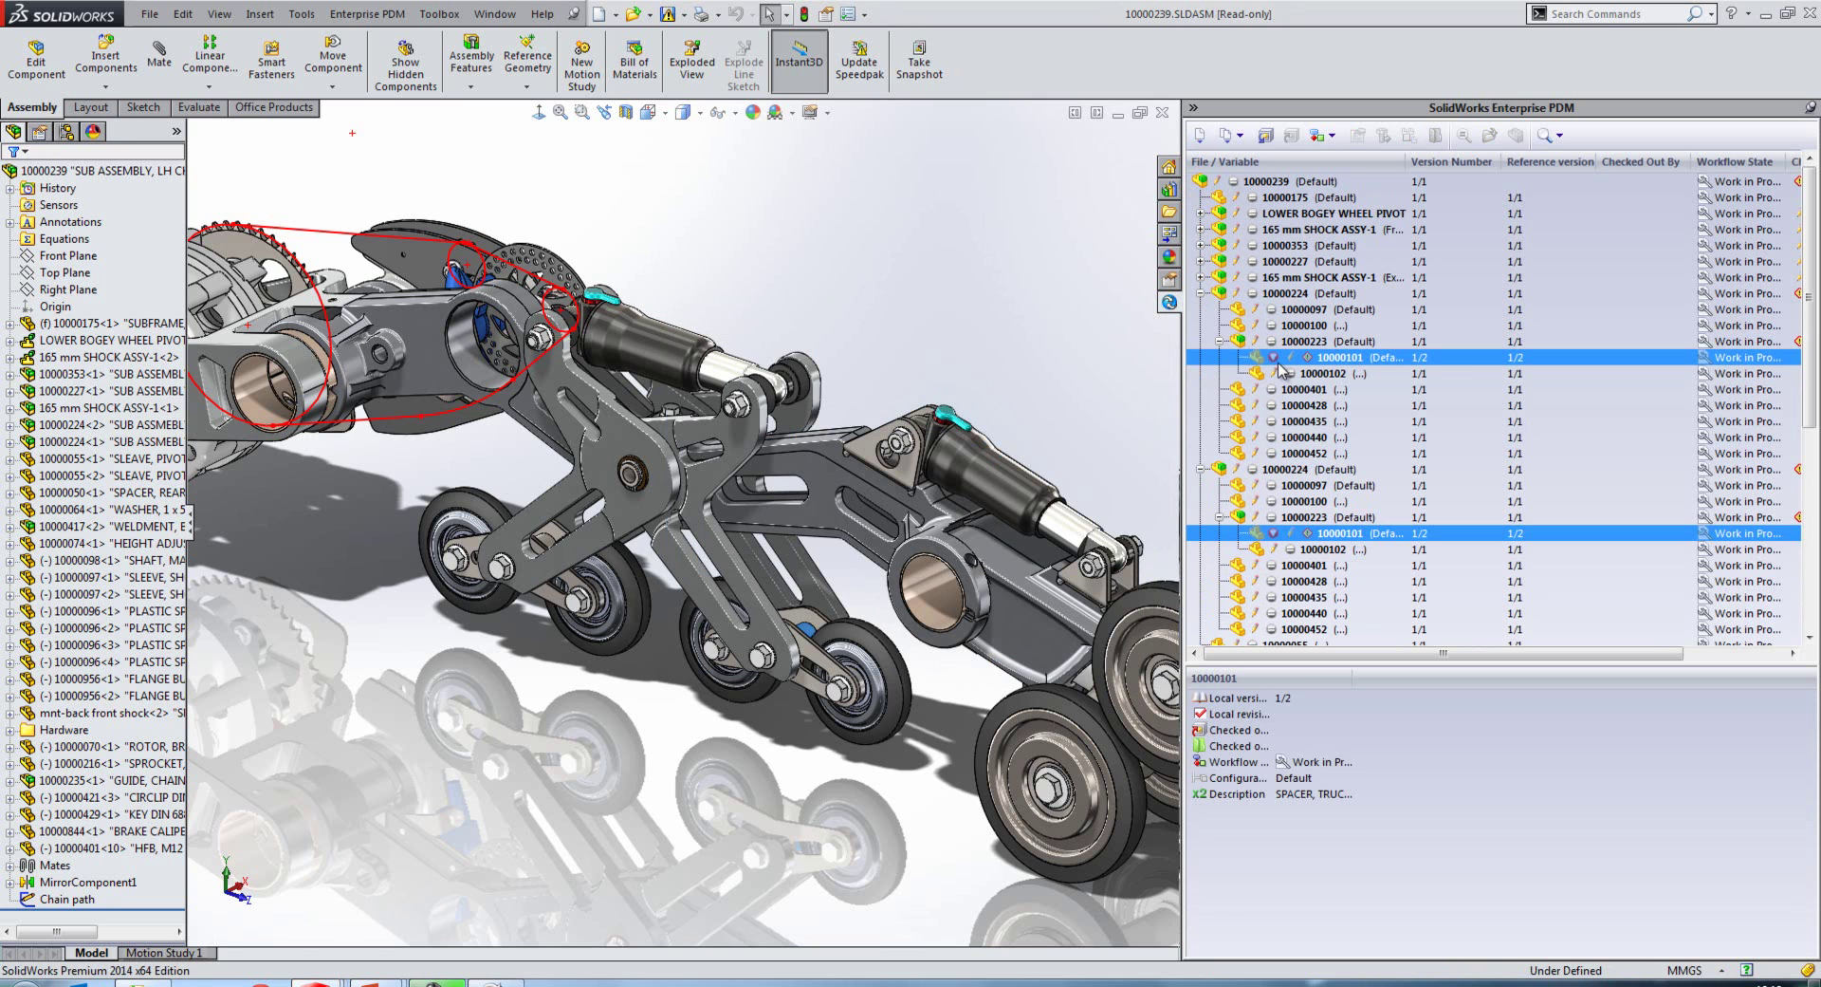
left_click(1364, 363)
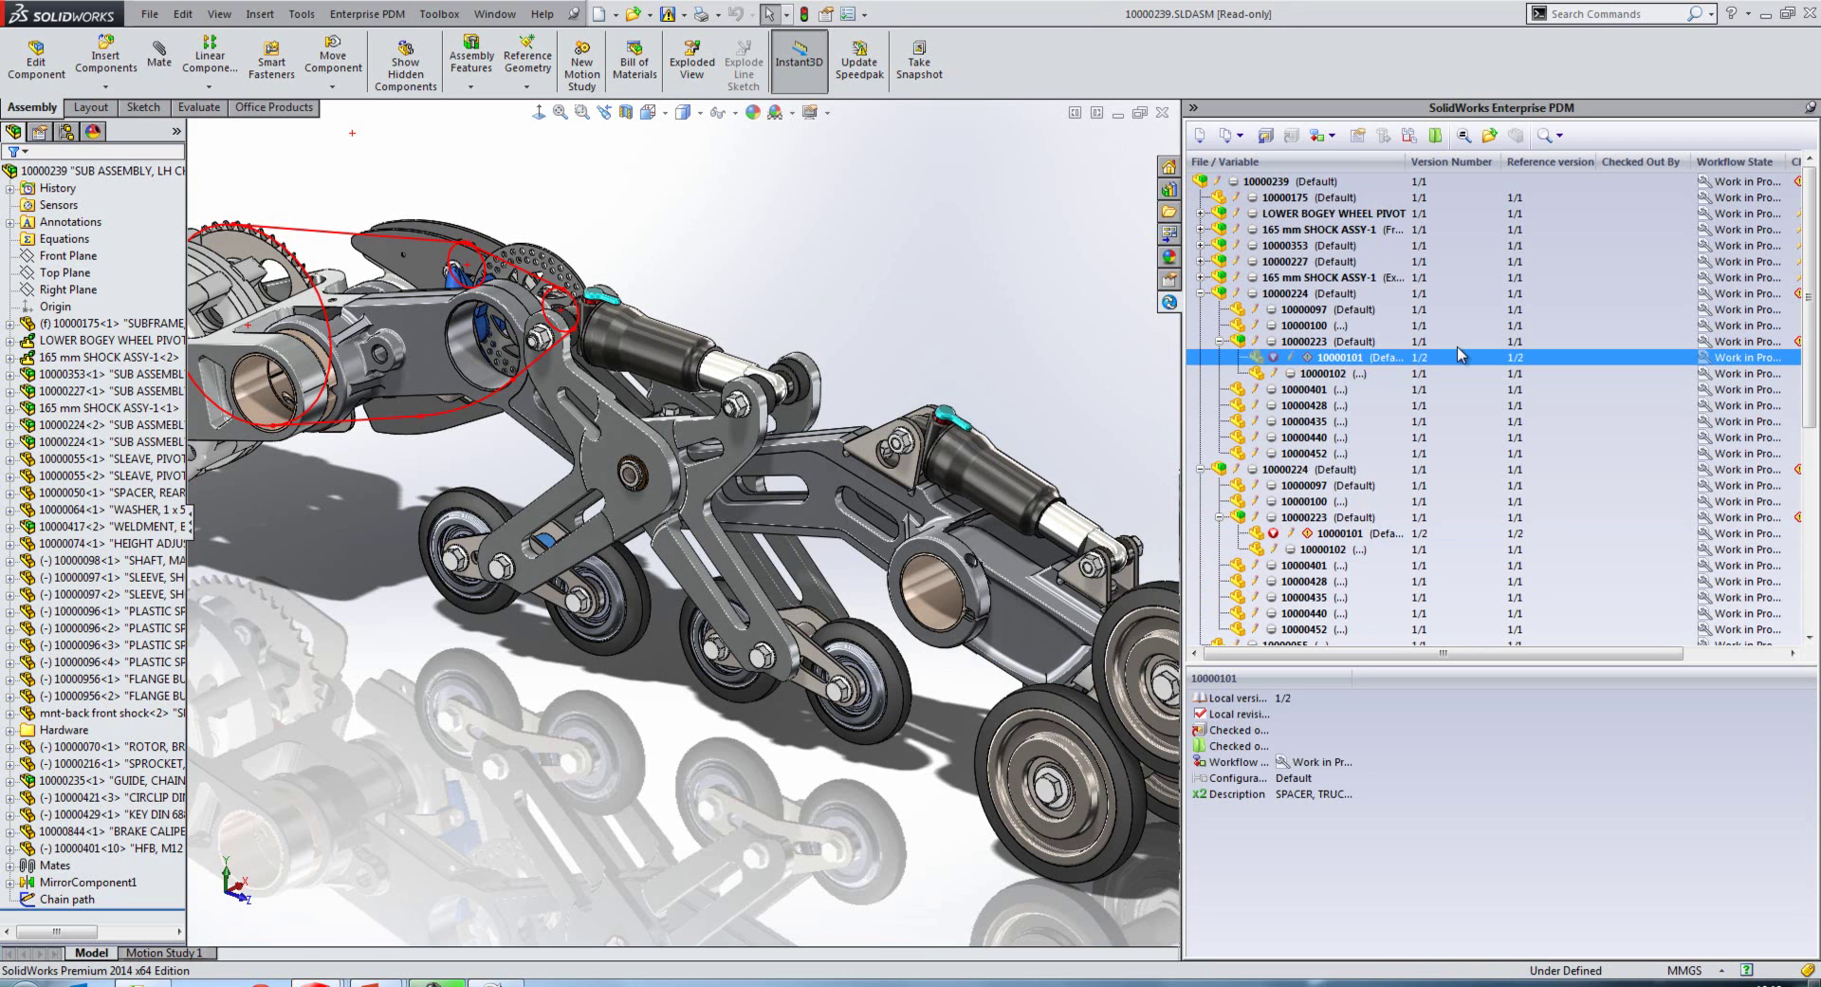
Switch from the SolidWorks assembly window to the full-screen Enterprise PDM PowerPoint slides
key("alt+Tab")
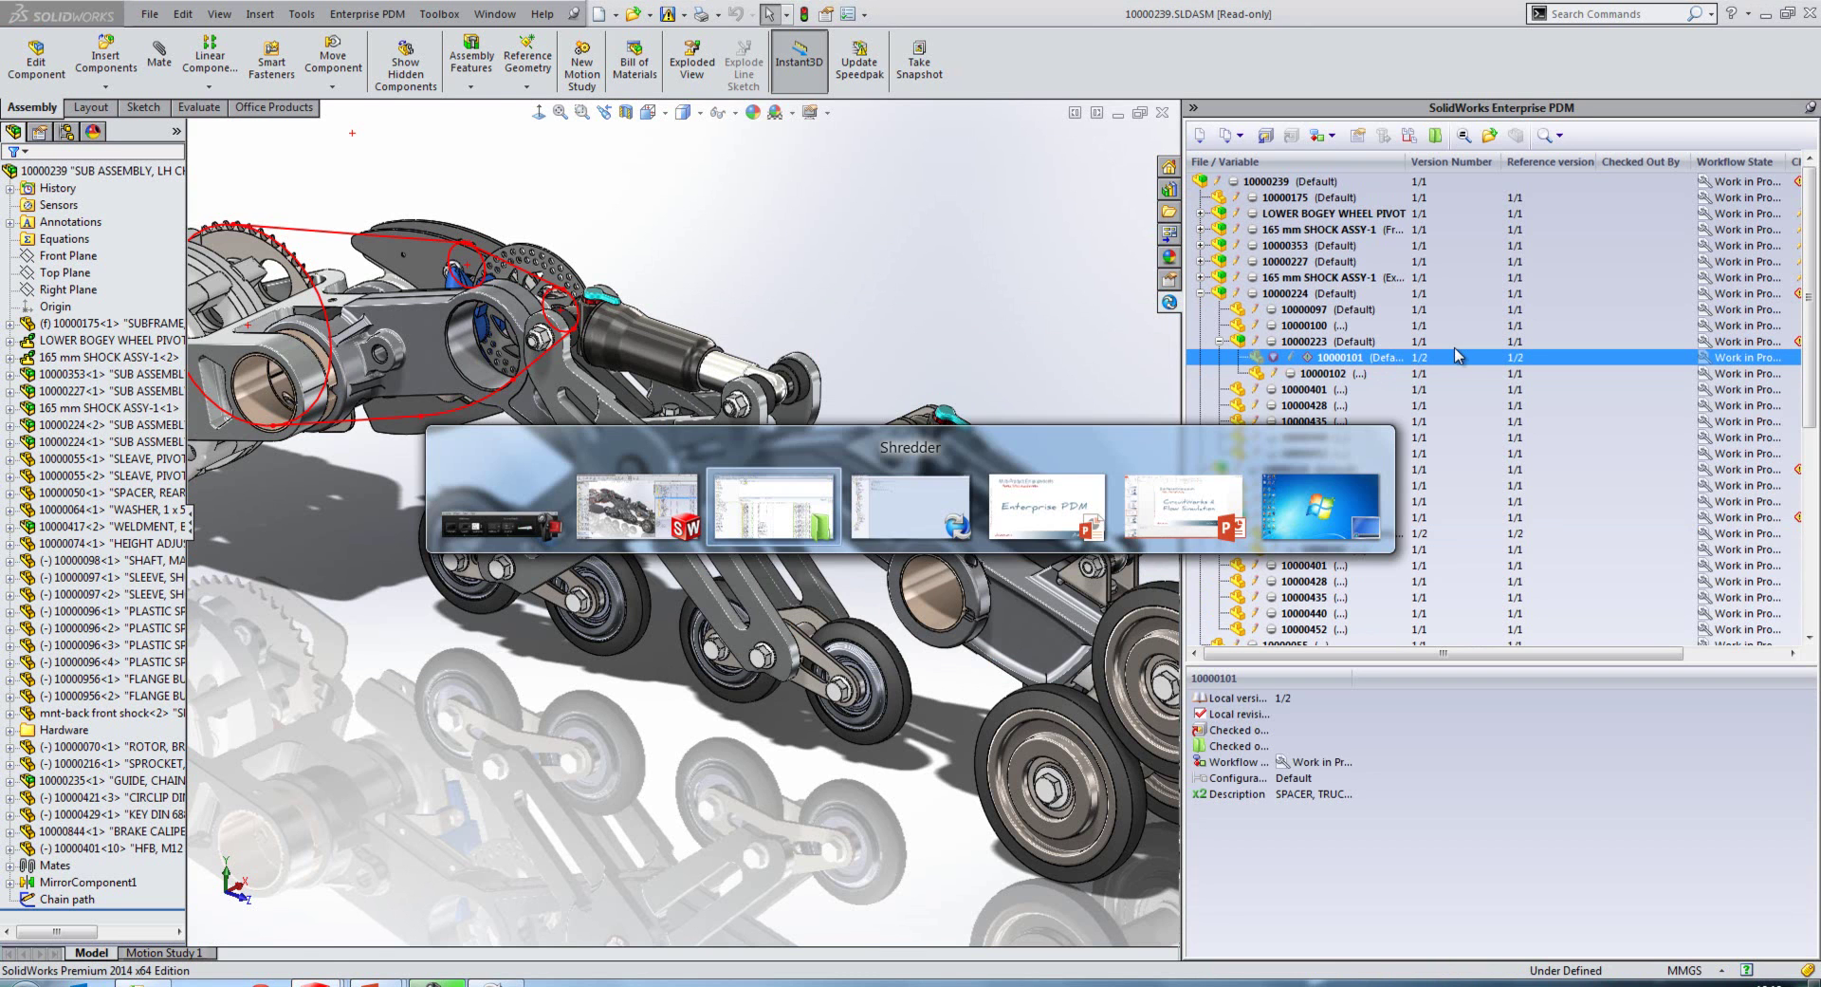